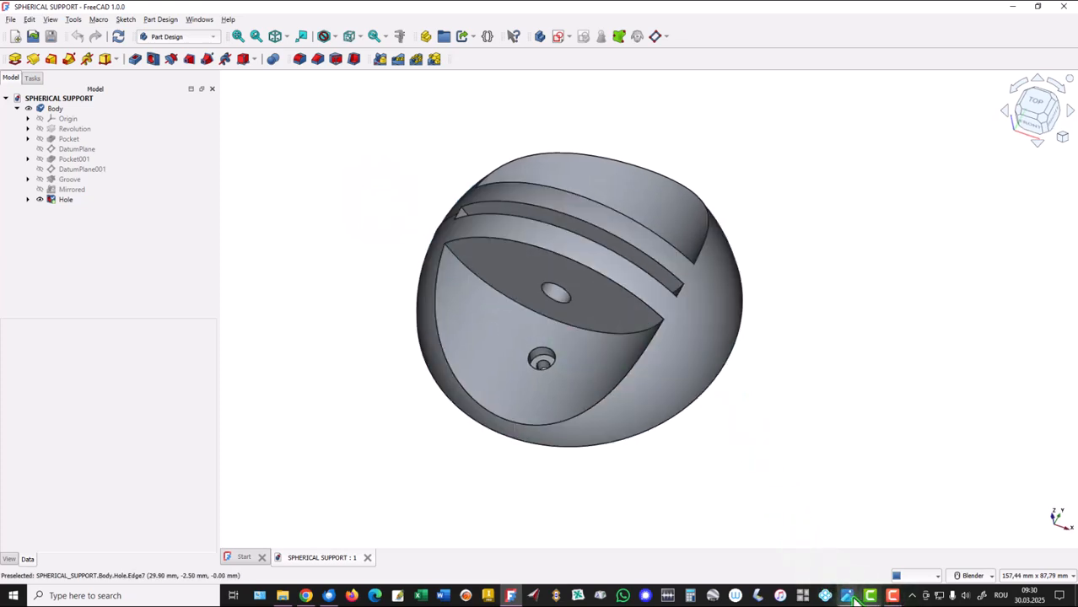
# Switch to the photo viewer to study the dimensions in the reference drawing, and return to FreeCAD.
pyautogui.click(847, 595)
pyautogui.click(875, 556)
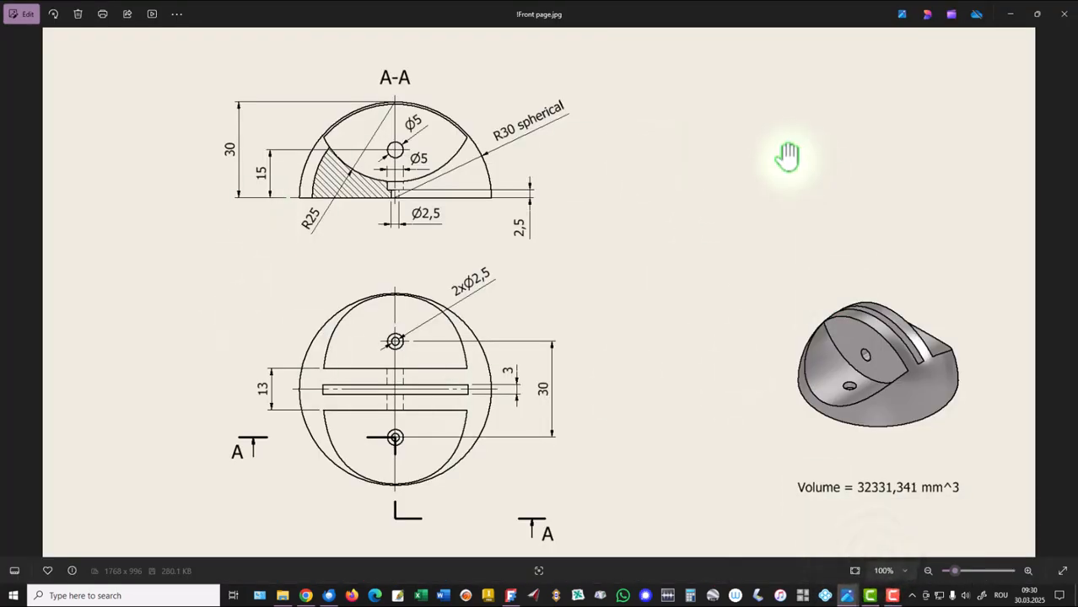
pyautogui.hotkey('alt', 'Tab')
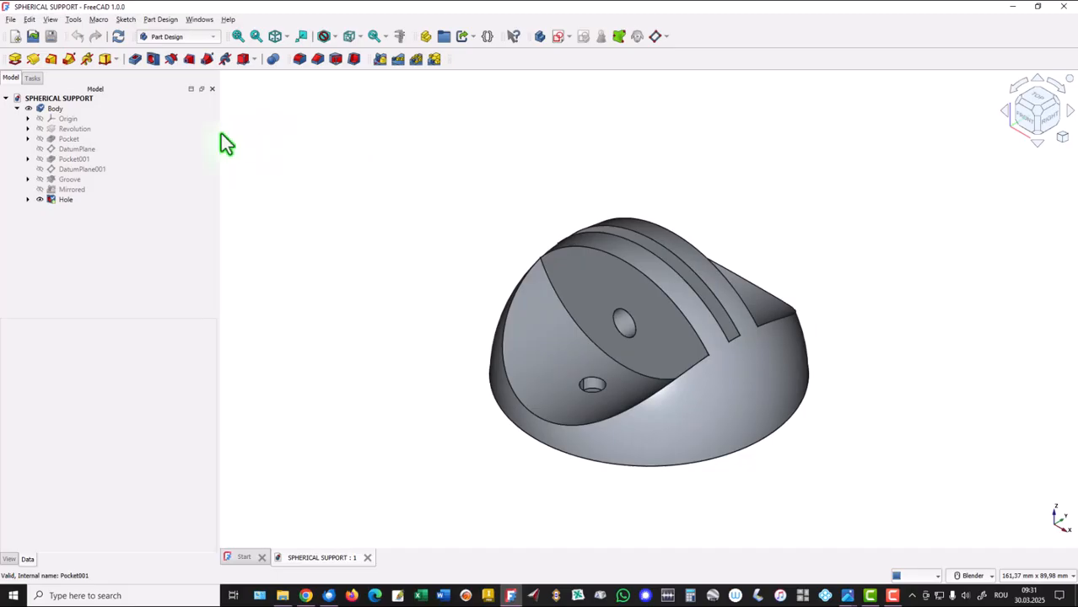
# Create a new empty document and start a sketch on the XZ plane.
pyautogui.click(16, 37)
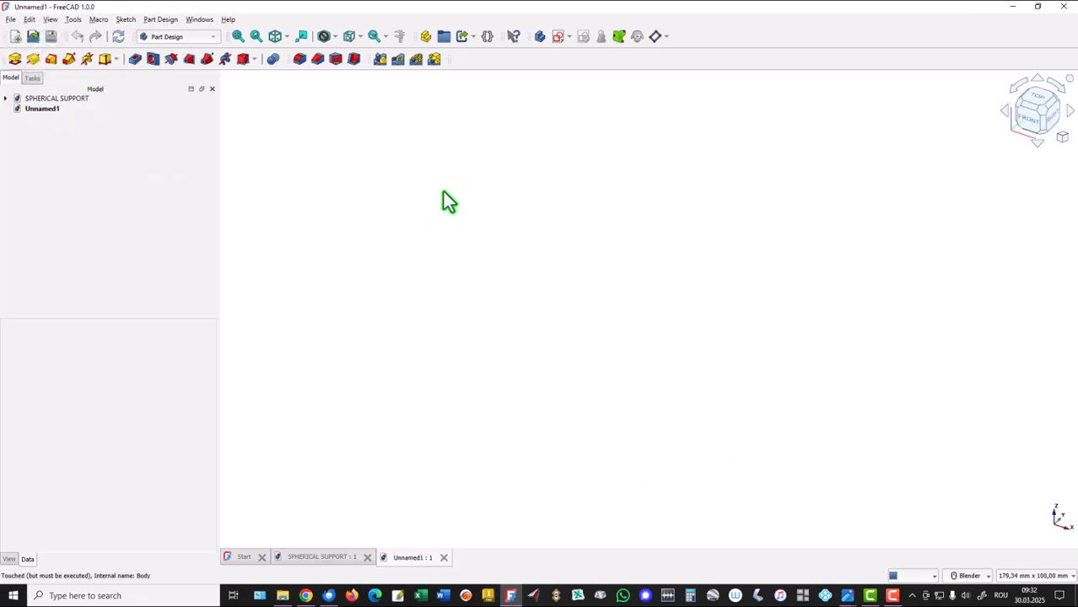
pyautogui.click(557, 38)
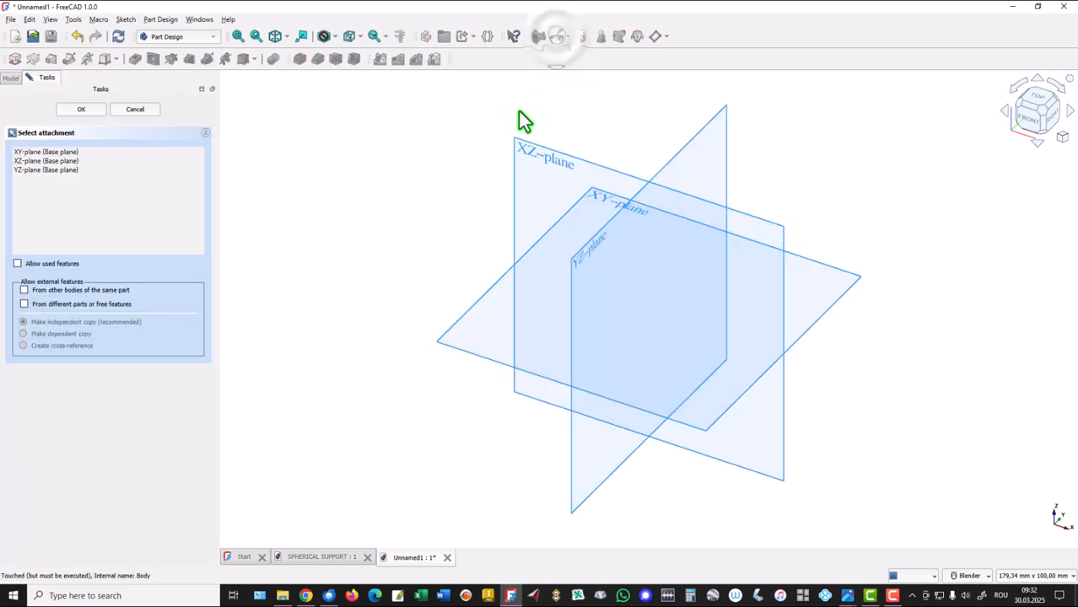
pyautogui.click(548, 159)
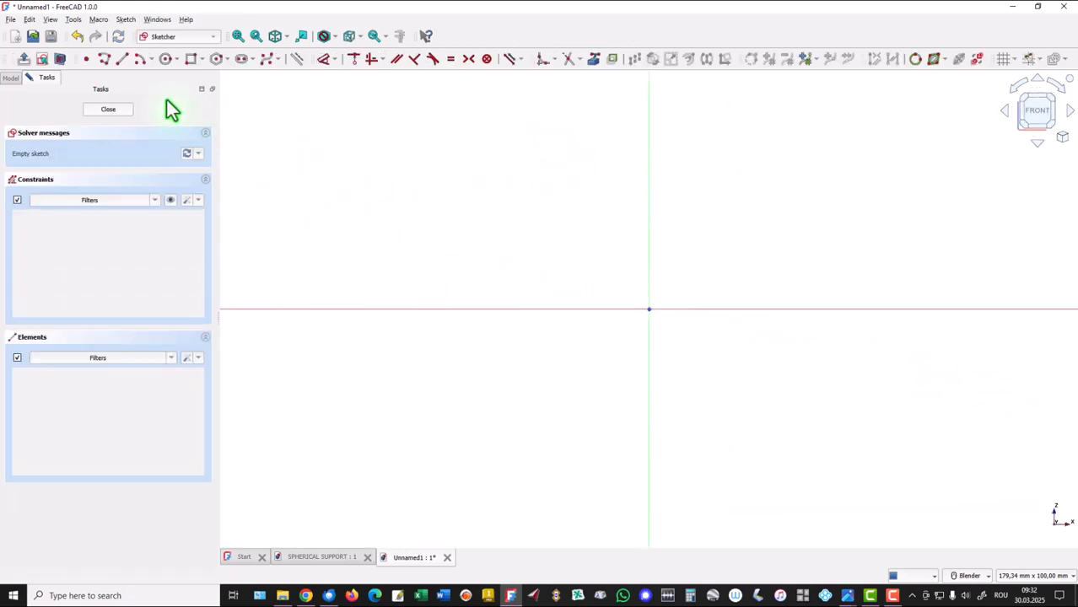
# Sketch a quarter arc of about 25 mm radius centred on the origin, from the positive vertical axis to the negative horizontal axis.
pyautogui.click(138, 60)
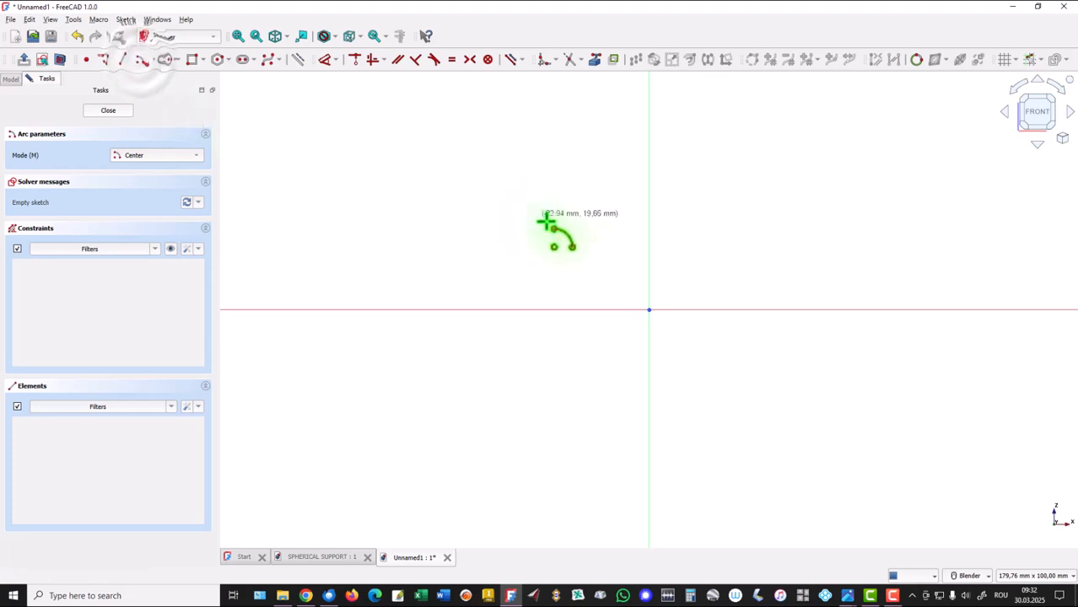
pyautogui.click(649, 310)
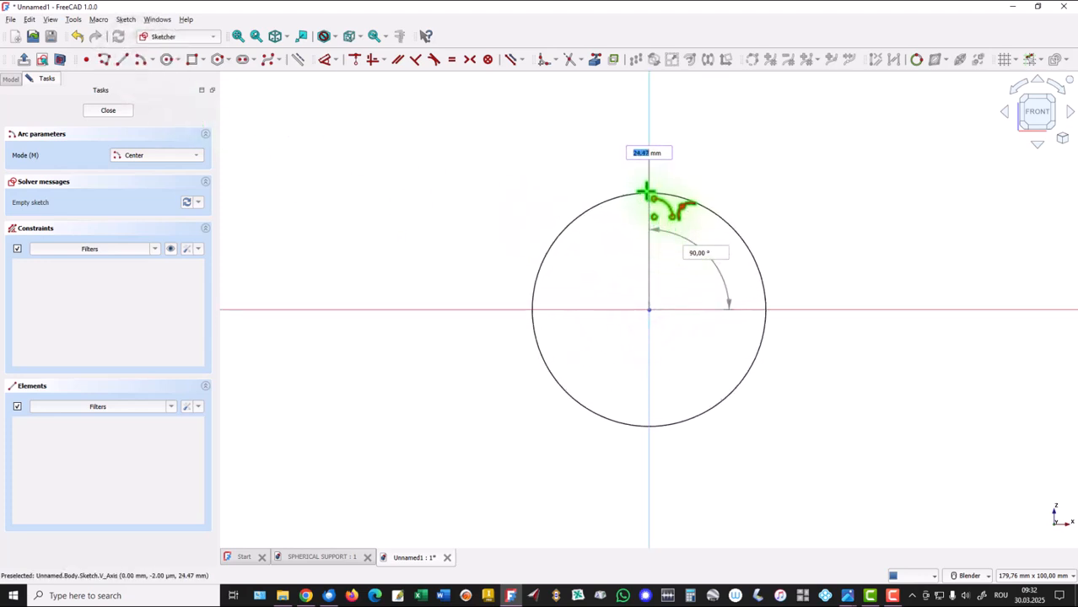
pyautogui.click(648, 190)
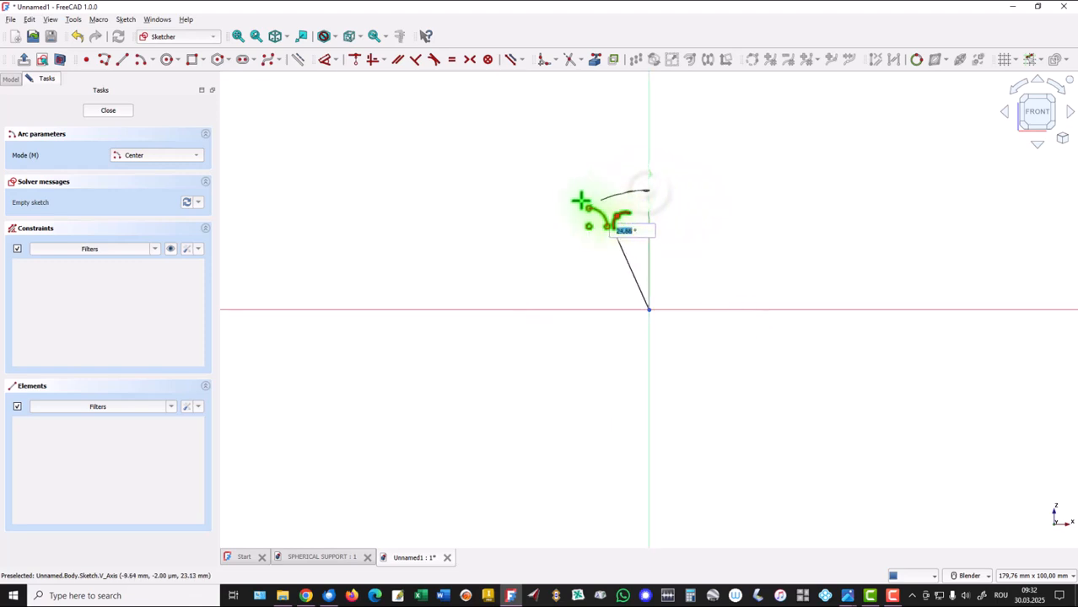
pyautogui.click(522, 309)
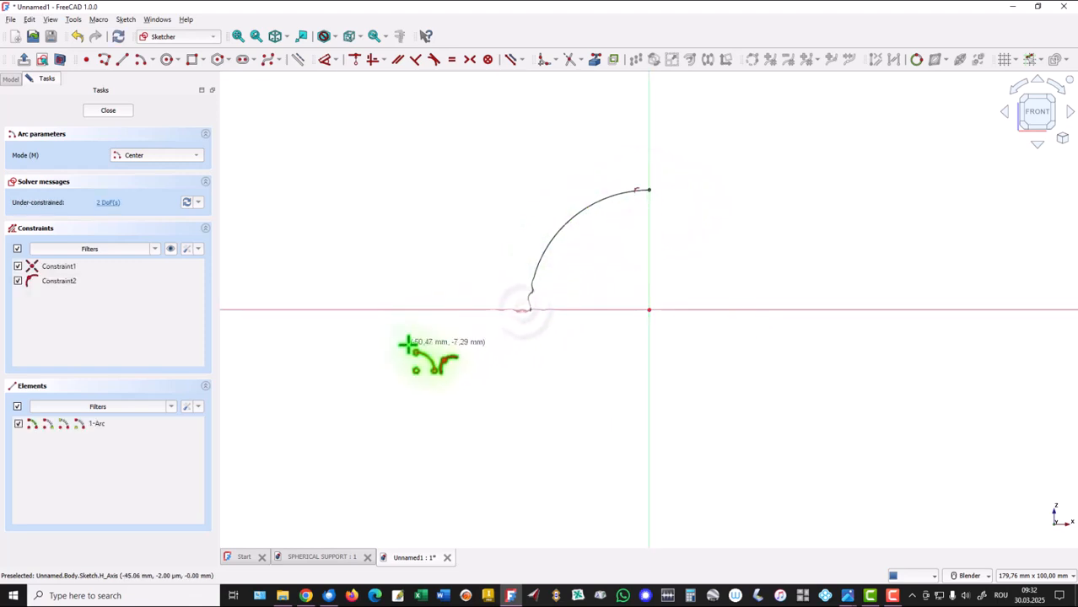
pyautogui.rightClick(397, 143)
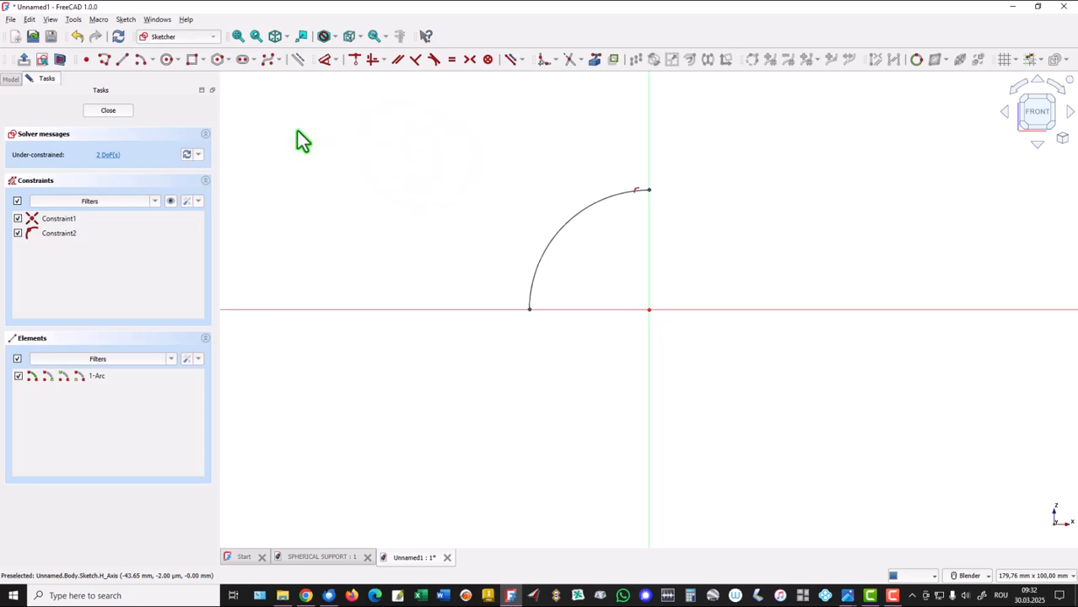
# Close the quarter-circle profile with a polyline from the arc's lower end through the origin to its upper end.
pyautogui.click(105, 62)
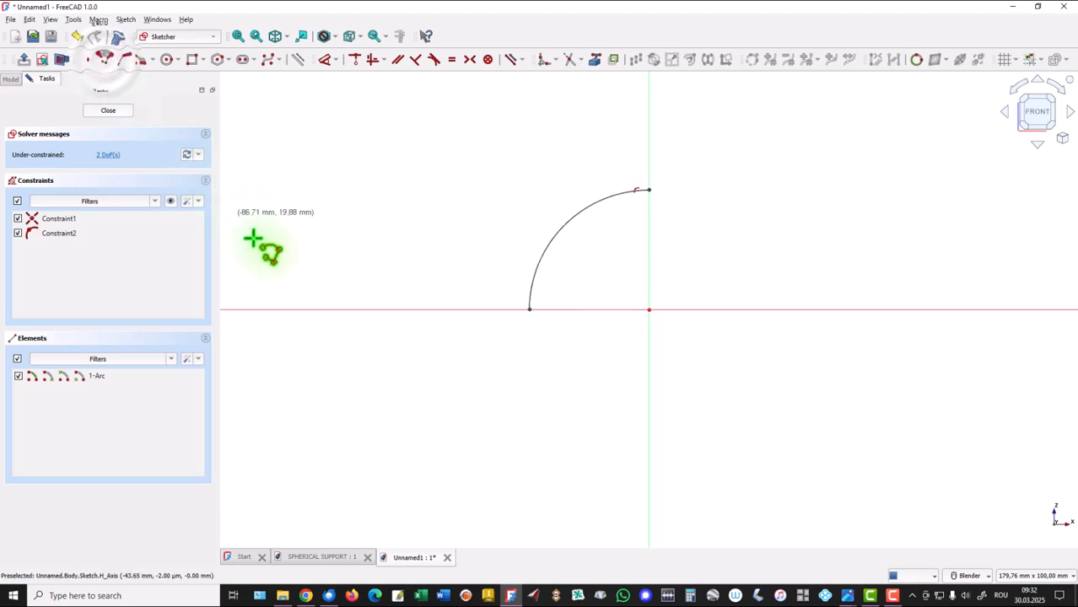
pyautogui.click(529, 310)
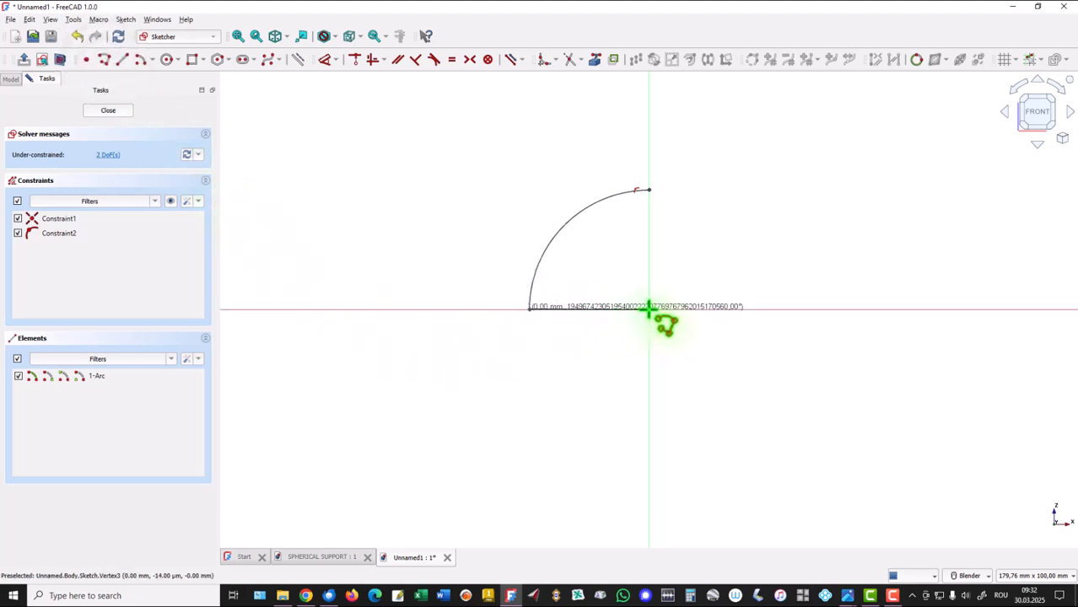
pyautogui.click(648, 309)
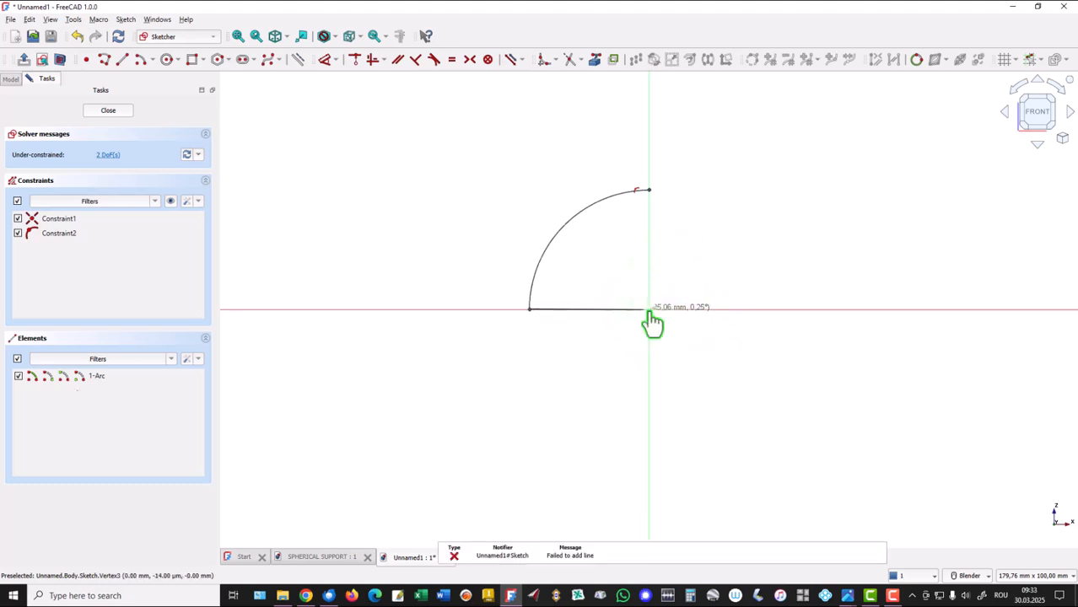
pyautogui.click(649, 310)
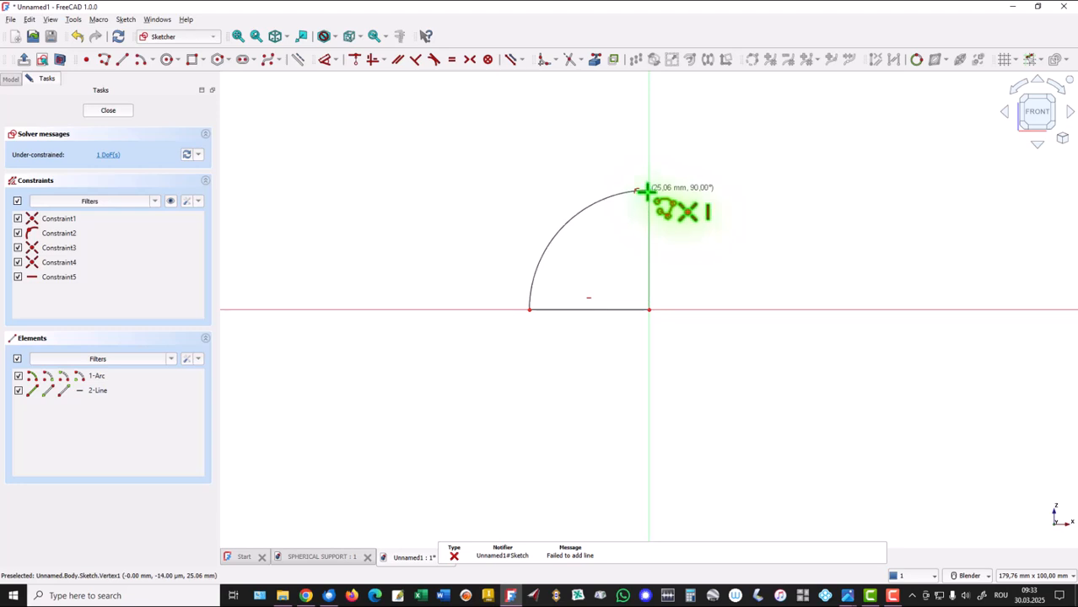
pyautogui.click(648, 189)
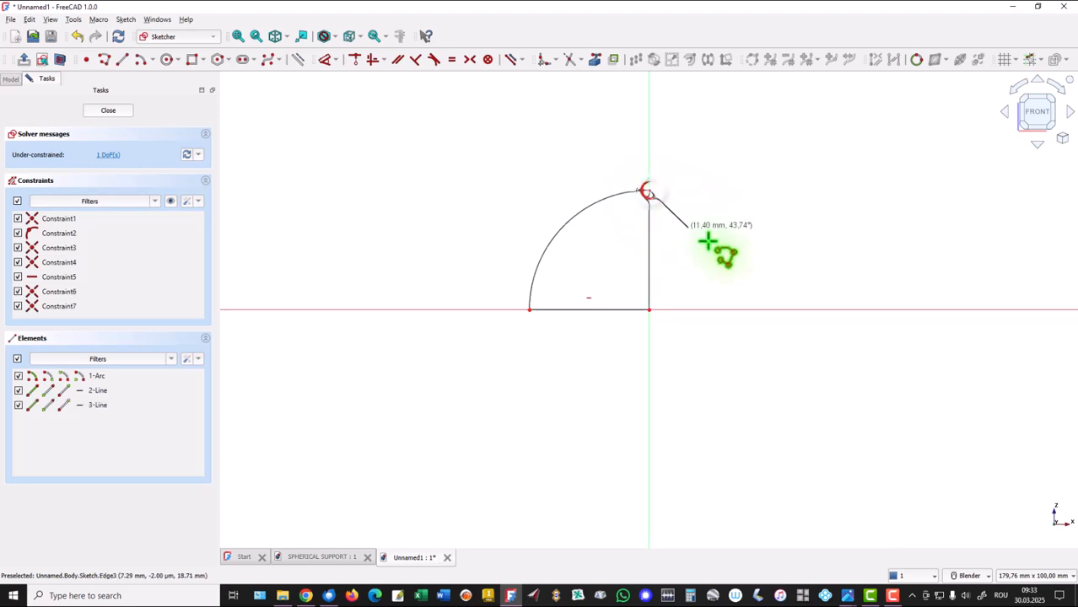
pyautogui.rightClick(741, 231)
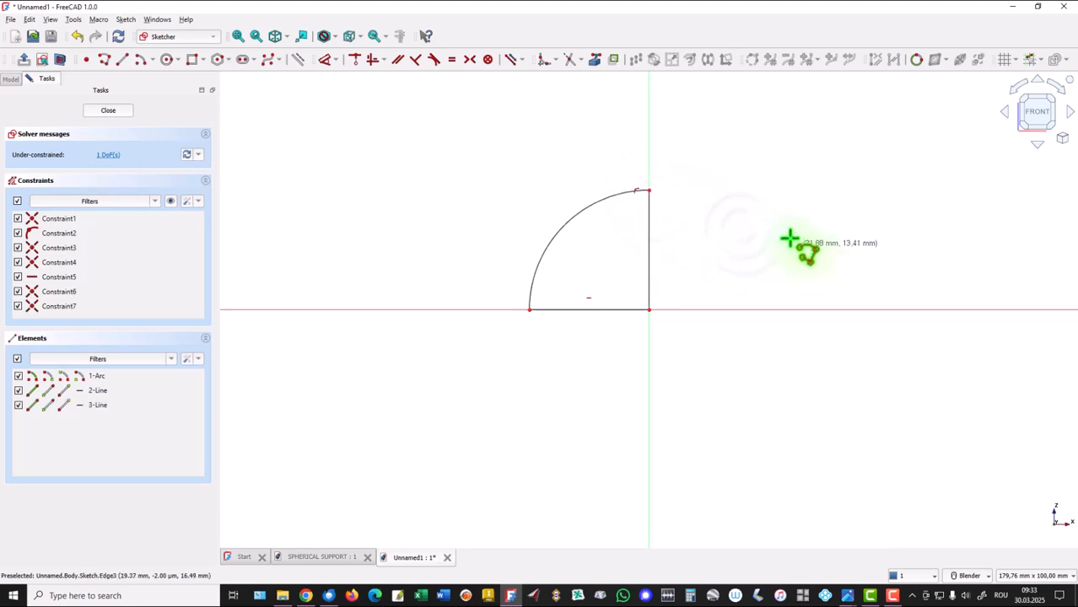
pyautogui.rightClick(434, 141)
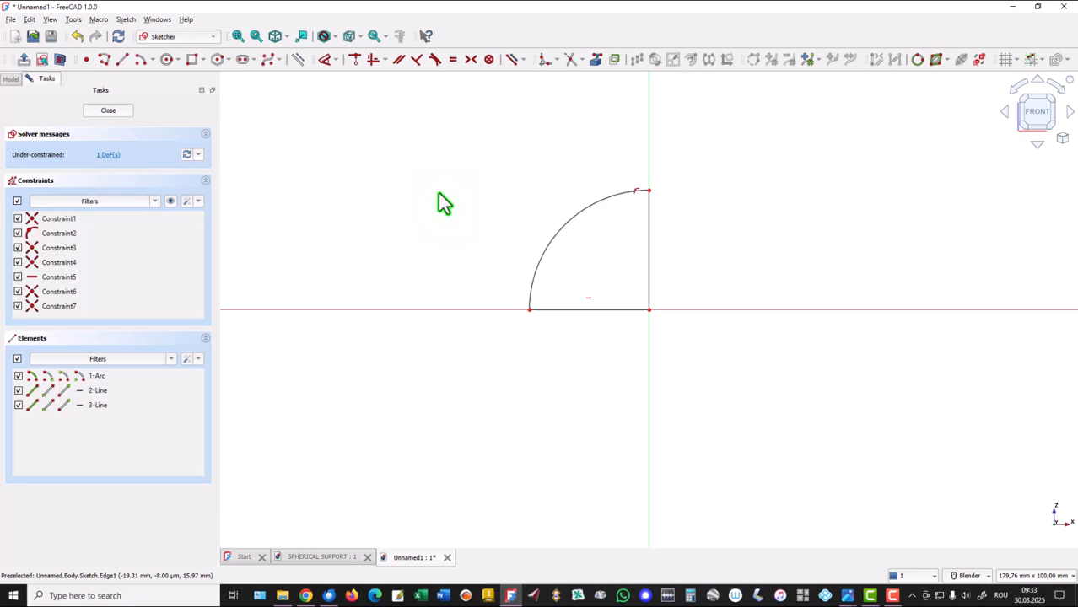
# Dimension the arc's radius as 30 mm.
pyautogui.press('d')
pyautogui.click(556, 233)
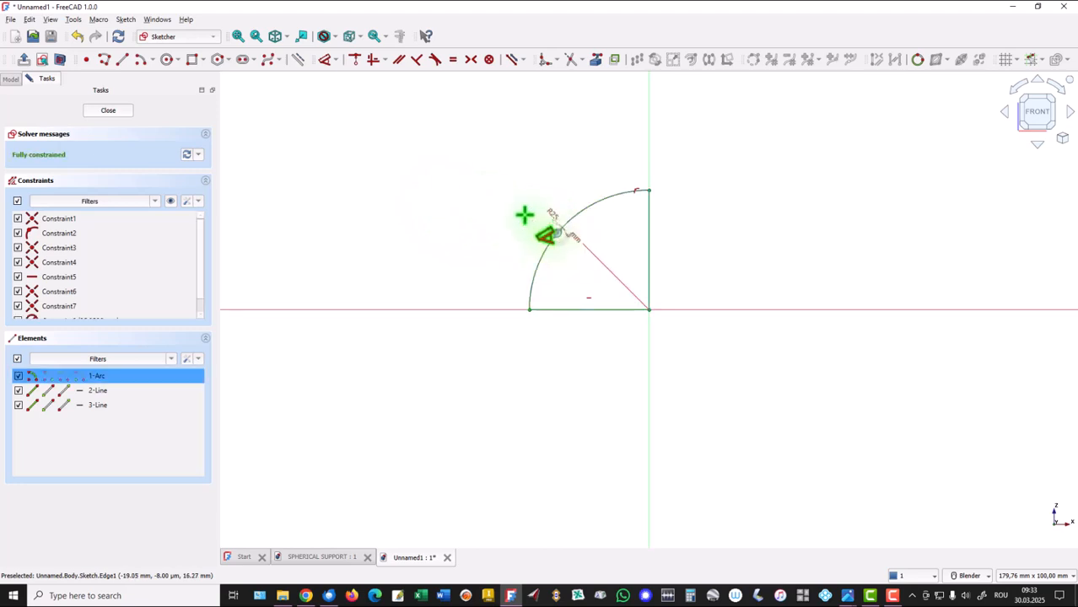
pyautogui.click(511, 207)
pyautogui.write('30')
pyautogui.press('Return')
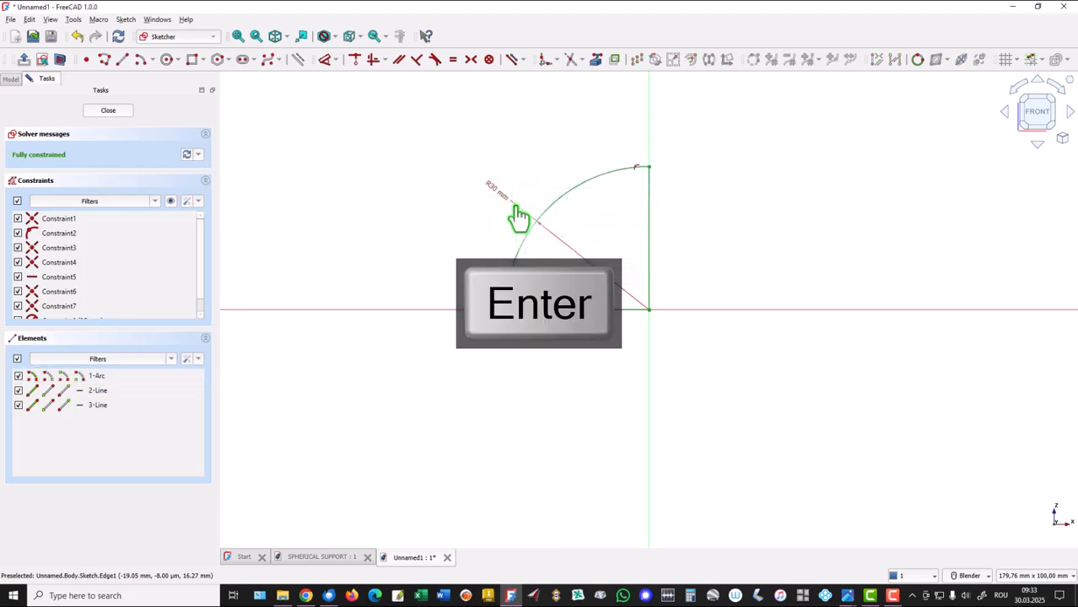
# Finish the sketch and revolve the profile 360° about the vertical sketch axis into a solid hemisphere, fitted in the view.
pyautogui.click(24, 60)
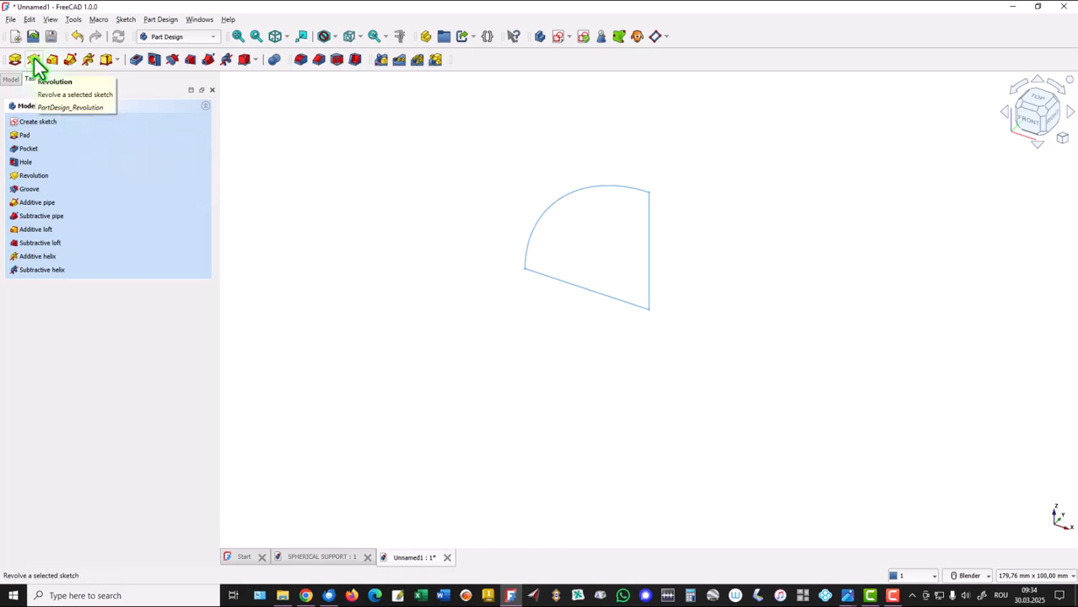
pyautogui.click(34, 57)
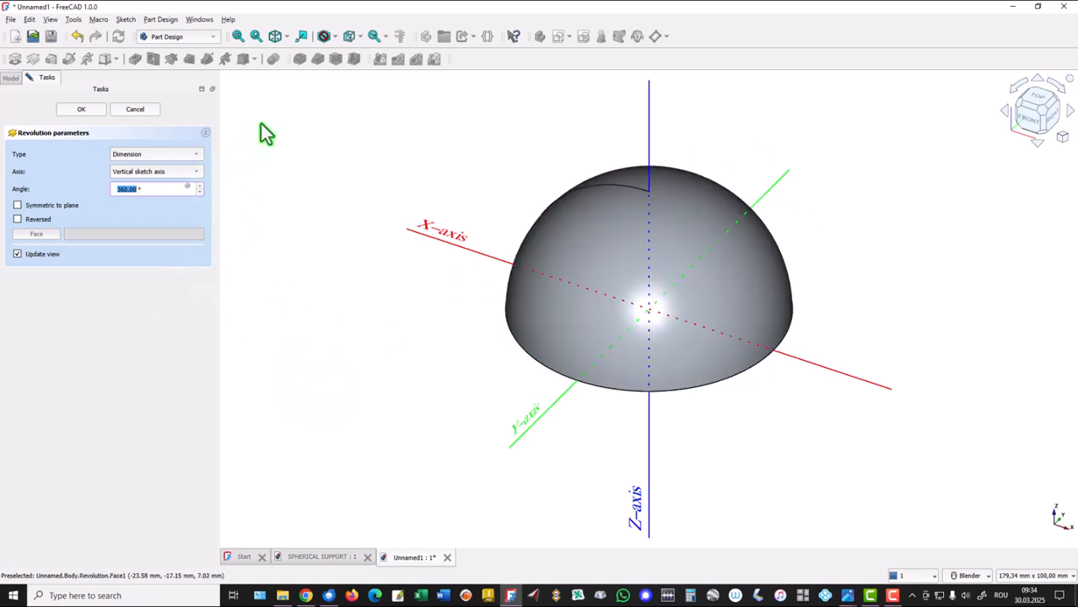
pyautogui.click(84, 110)
pyautogui.click(238, 37)
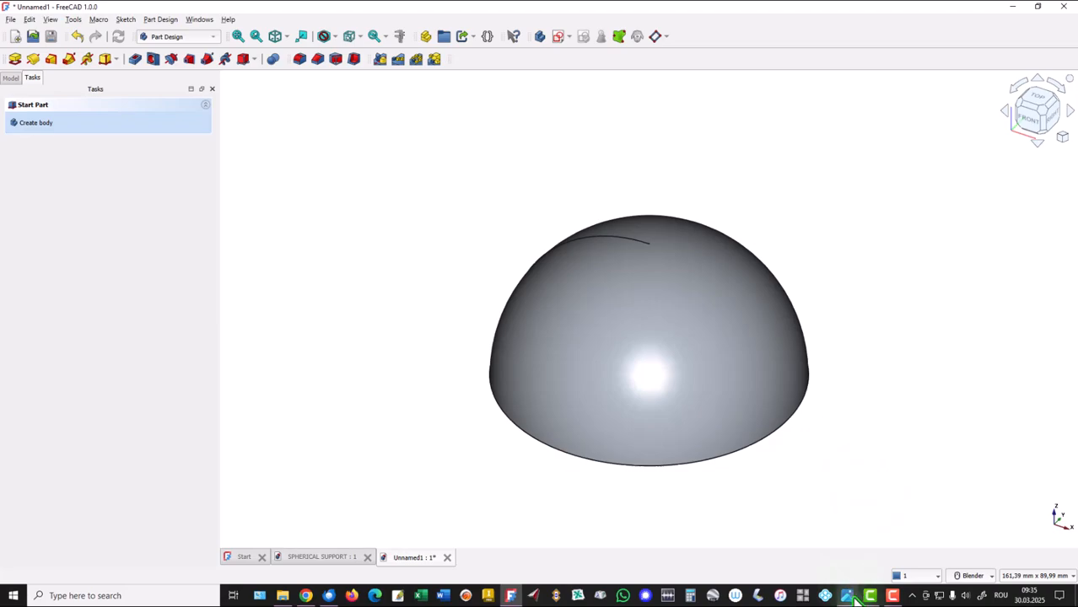
# Consult the reference drawing again for the dimensions of the cut into the hemisphere, and return to FreeCAD.
pyautogui.moveTo(849, 594)
pyautogui.click(898, 555)
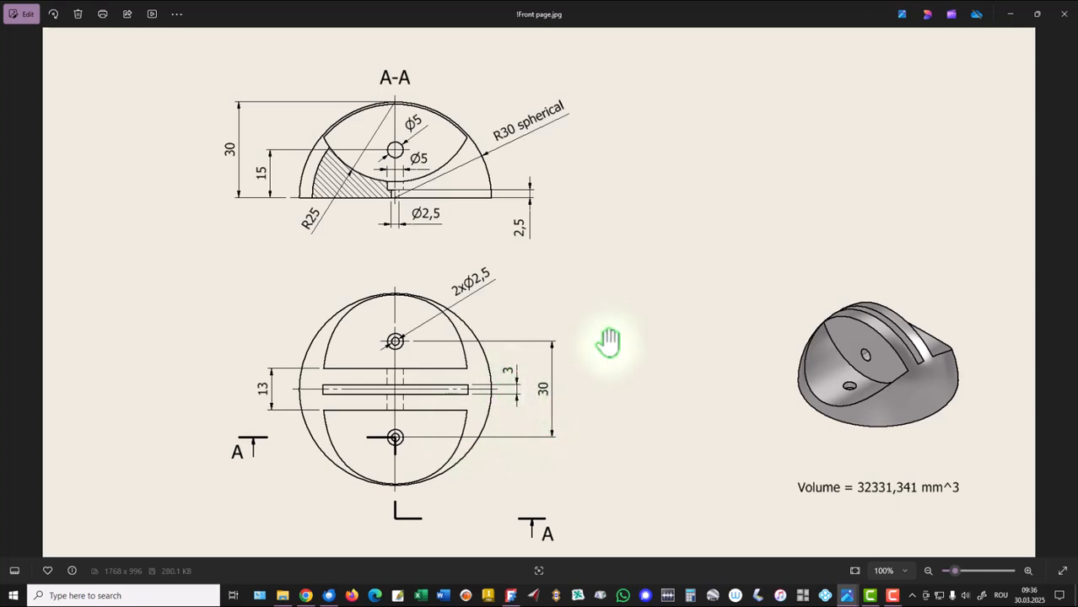
pyautogui.click(512, 596)
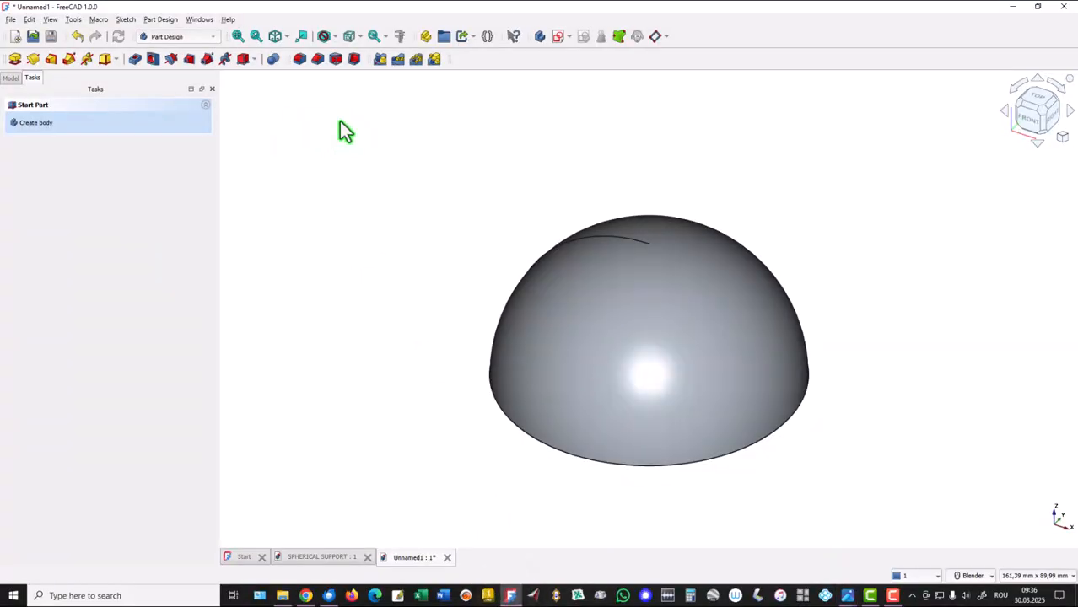
# Start a second sketch on the XZ plane and switch on the section view of the hemisphere.
pyautogui.click(557, 36)
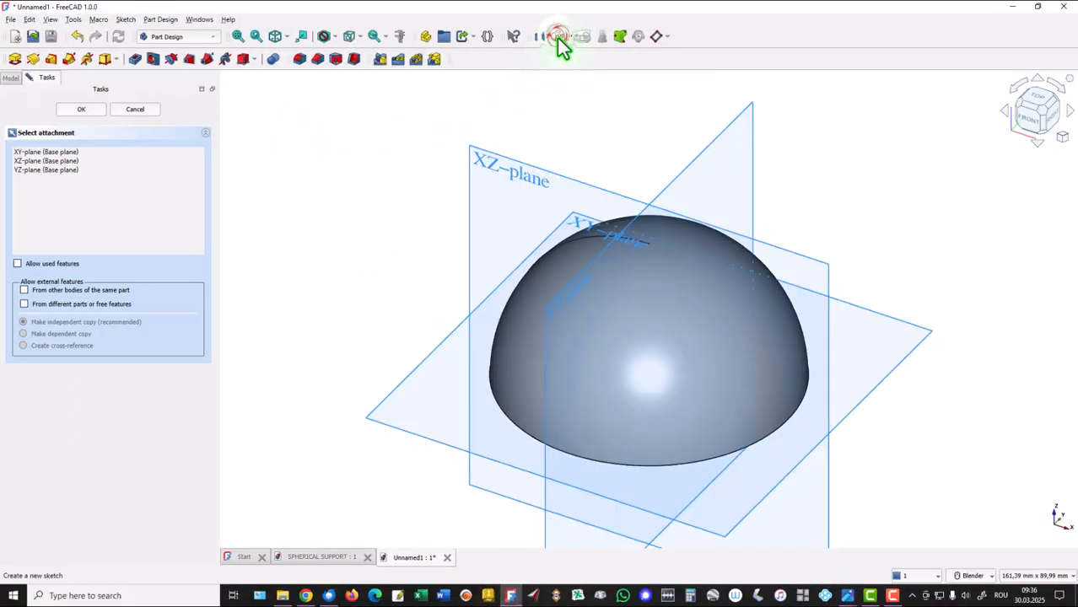
pyautogui.click(521, 181)
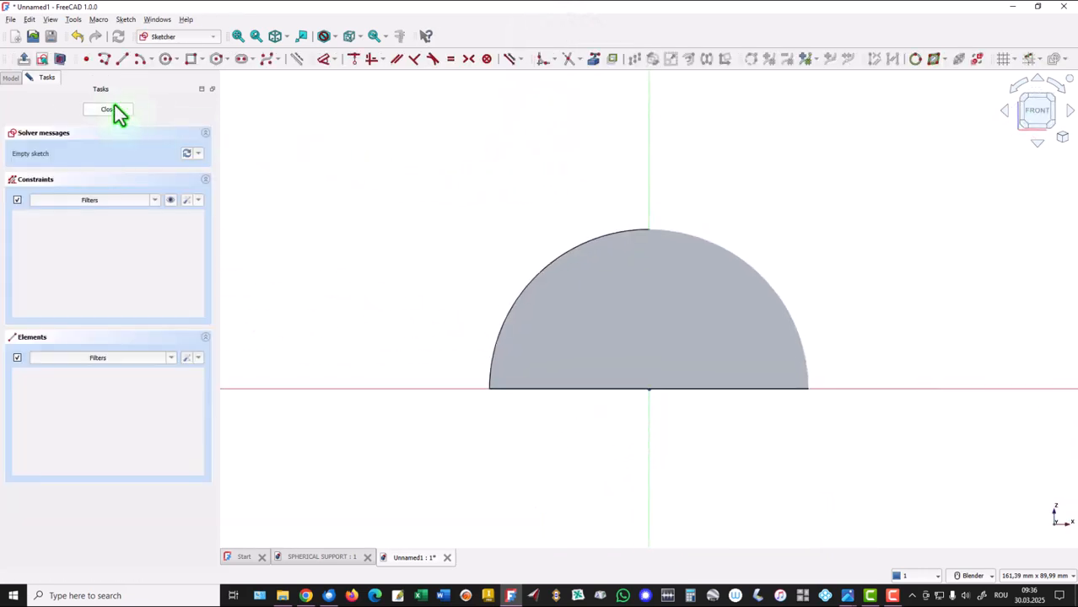
pyautogui.click(60, 63)
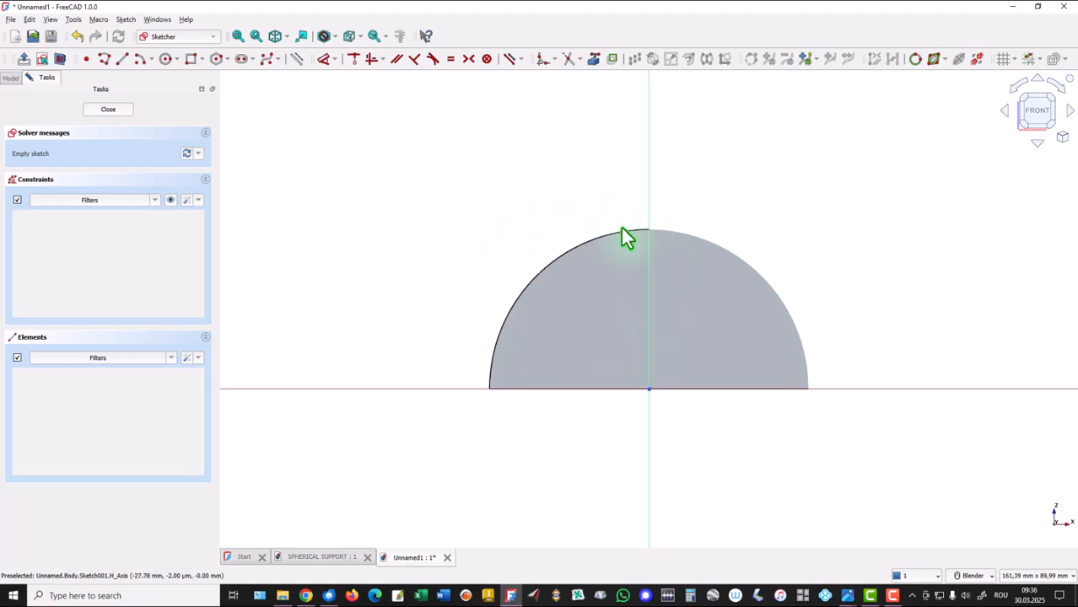
# Link the hemisphere's quarter-arc edge into the sketch as external geometry.
pyautogui.click(453, 195)
pyautogui.click(625, 231)
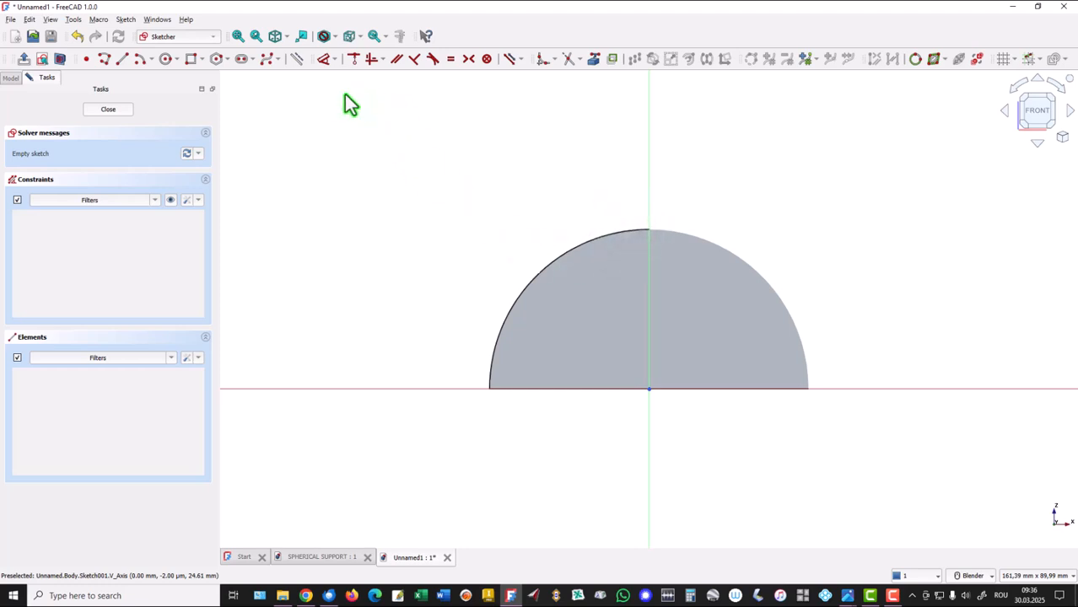
pyautogui.click(594, 60)
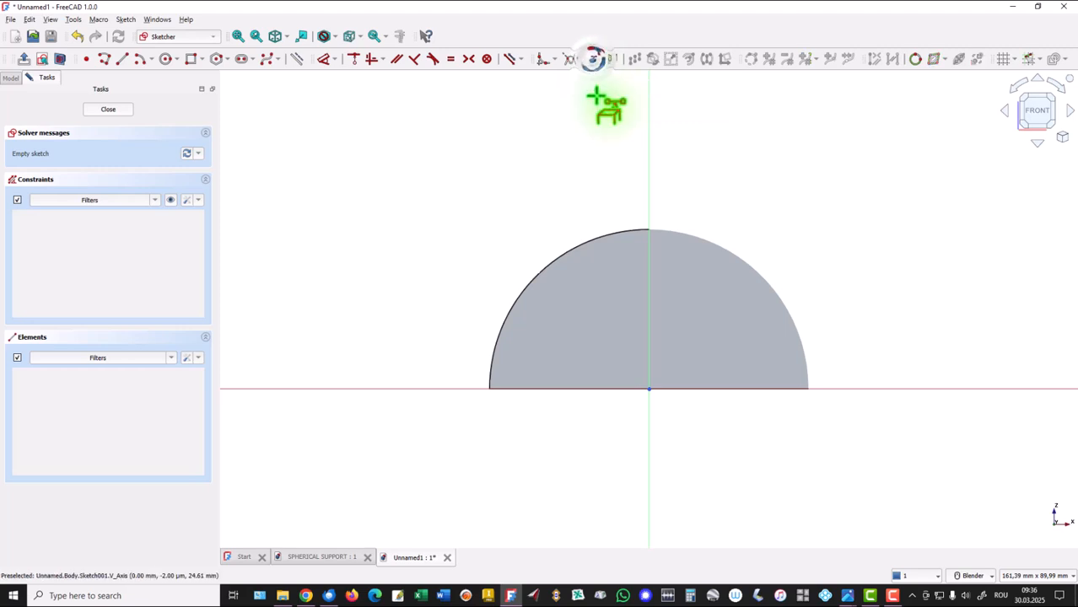
pyautogui.click(612, 239)
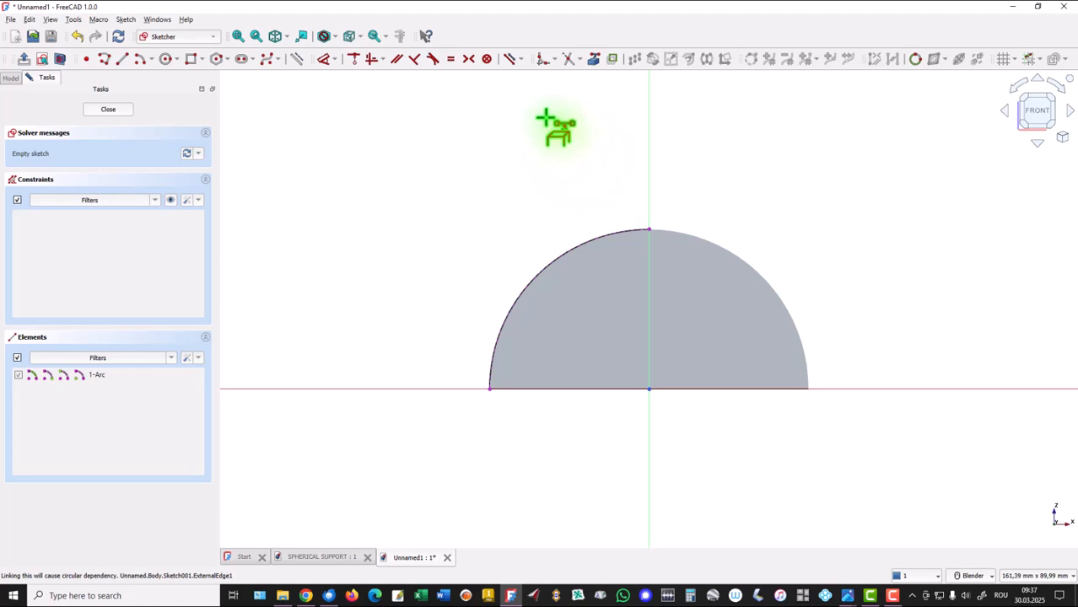
pyautogui.click(594, 59)
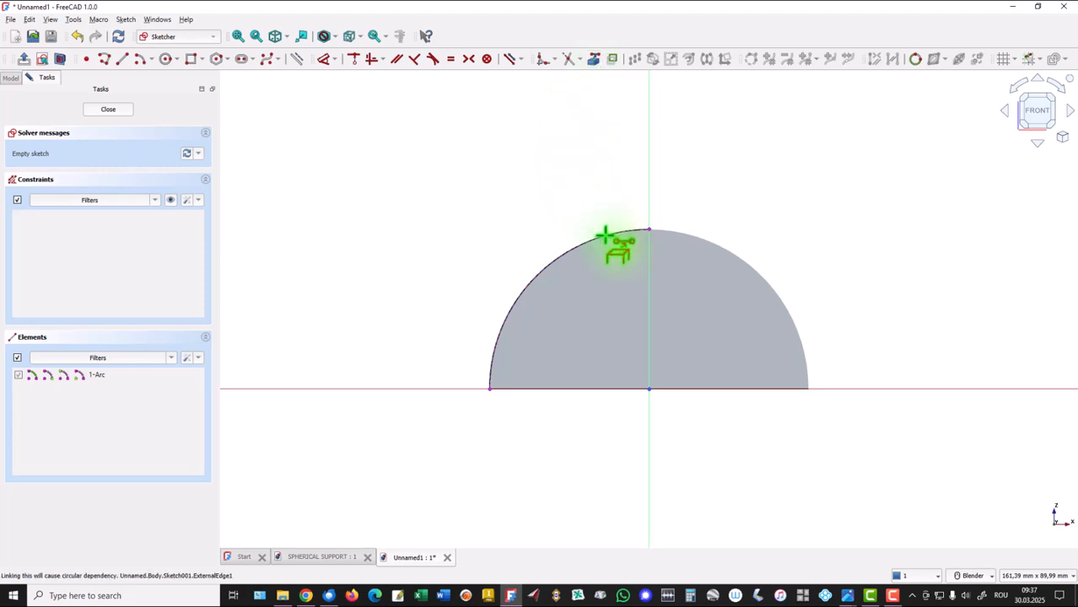
pyautogui.rightClick(528, 154)
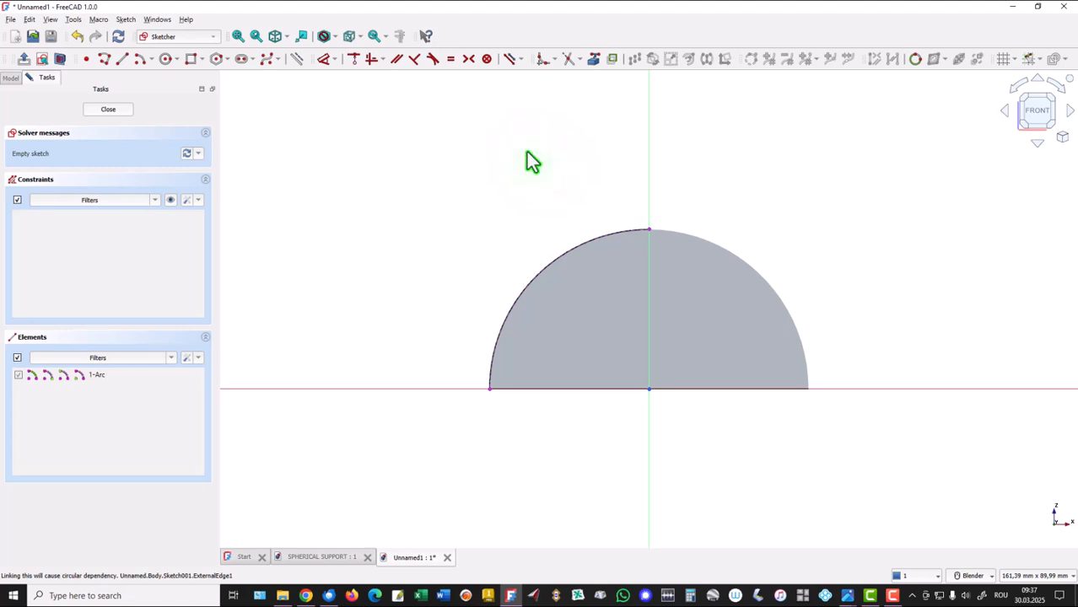
# Draw a 50 mm diameter circle centred on the arc's top endpoint and close the sketch.
pyautogui.click(167, 60)
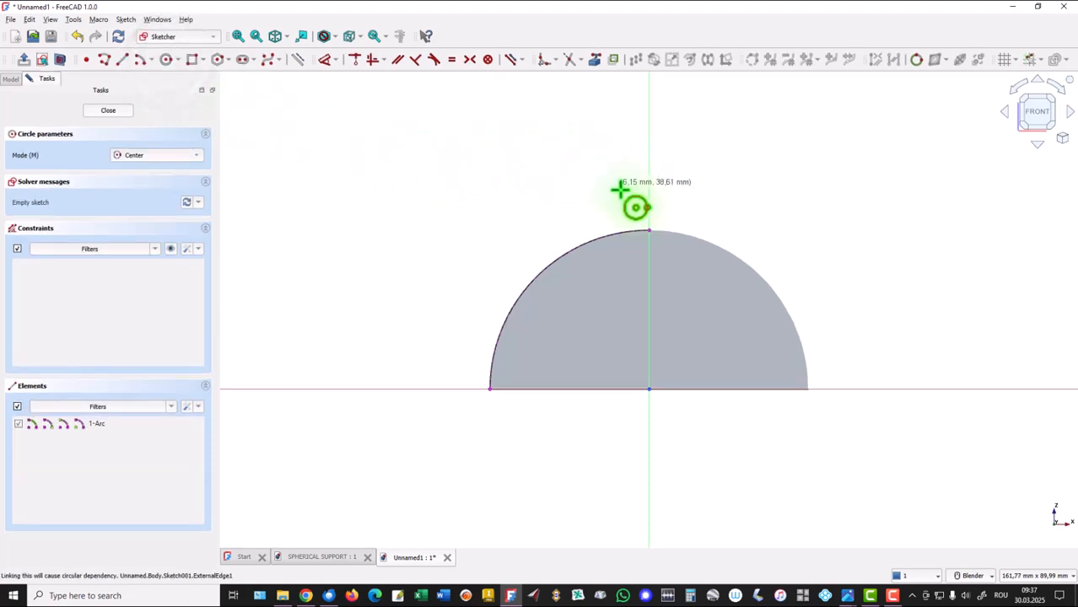
pyautogui.click(648, 227)
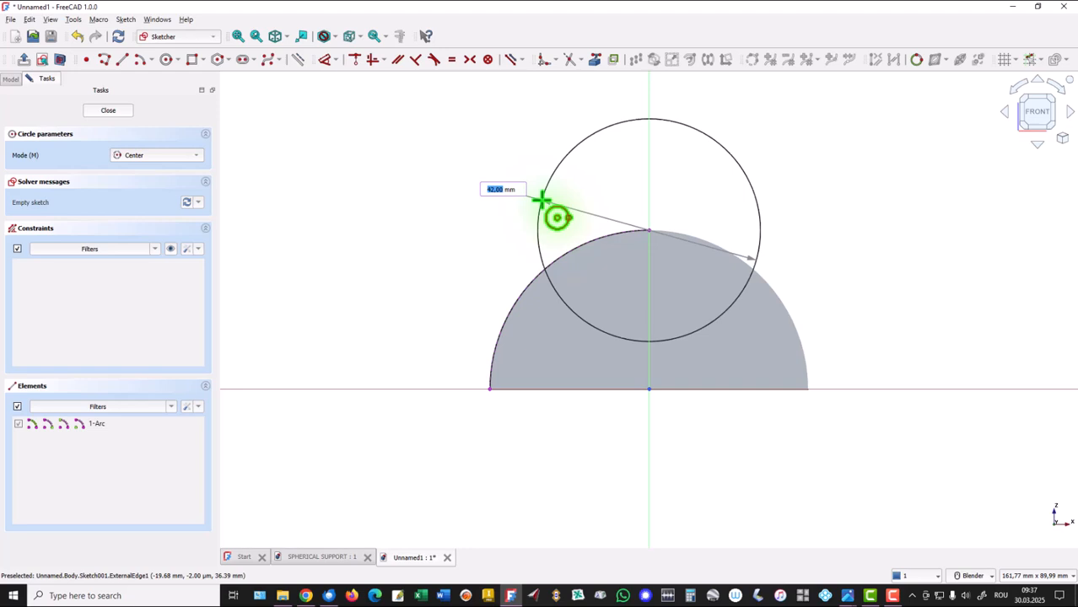
pyautogui.write('25')
pyautogui.press('Return')
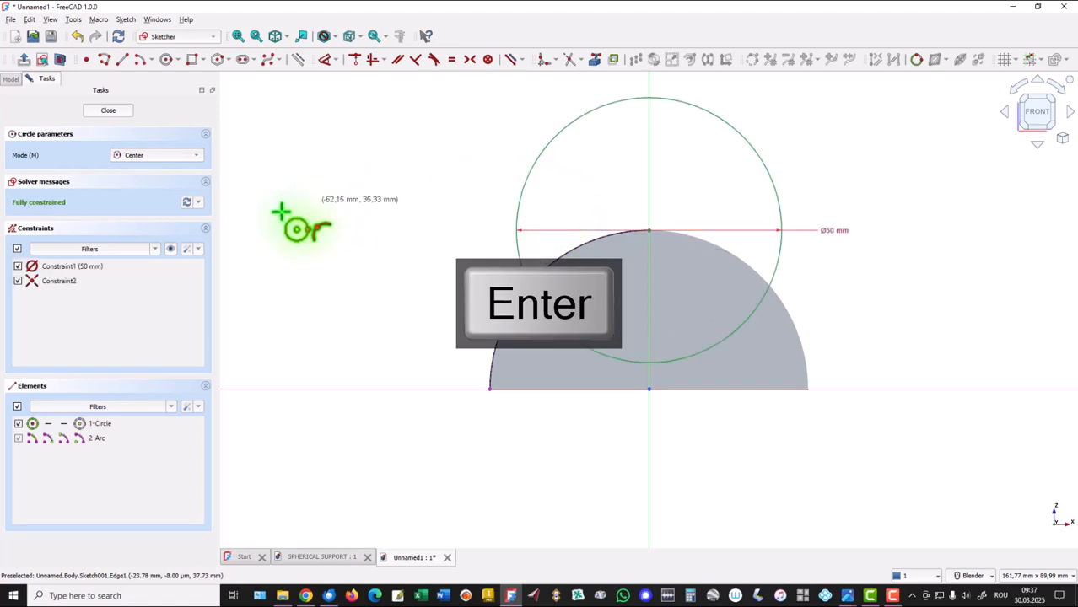
pyautogui.rightClick(361, 194)
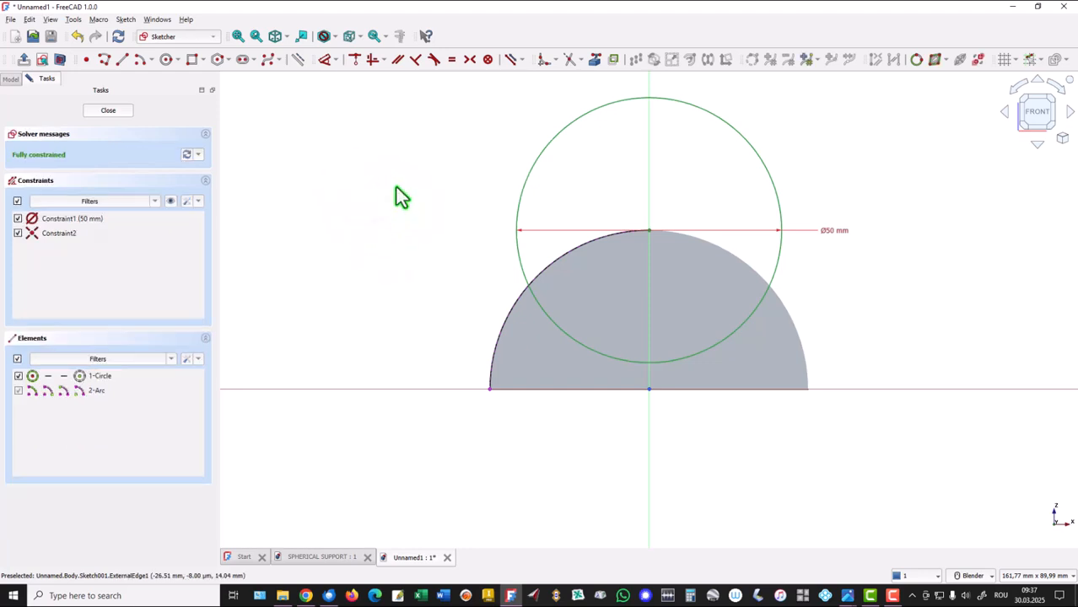
pyautogui.click(109, 111)
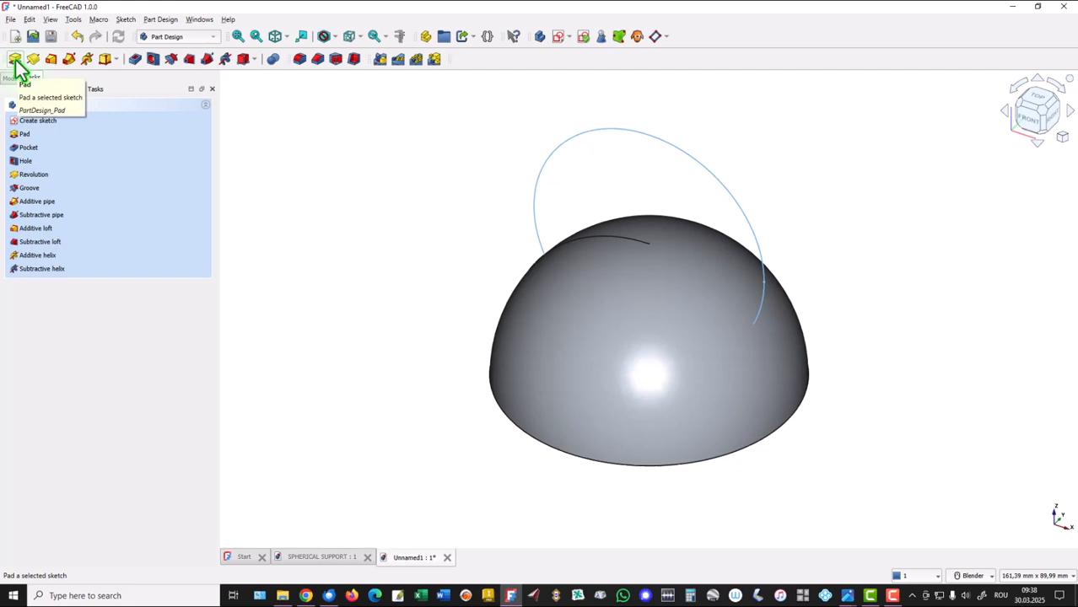
# Start a pocket from the circle sketch and make it symmetric to the sketch plane.
pyautogui.click(137, 65)
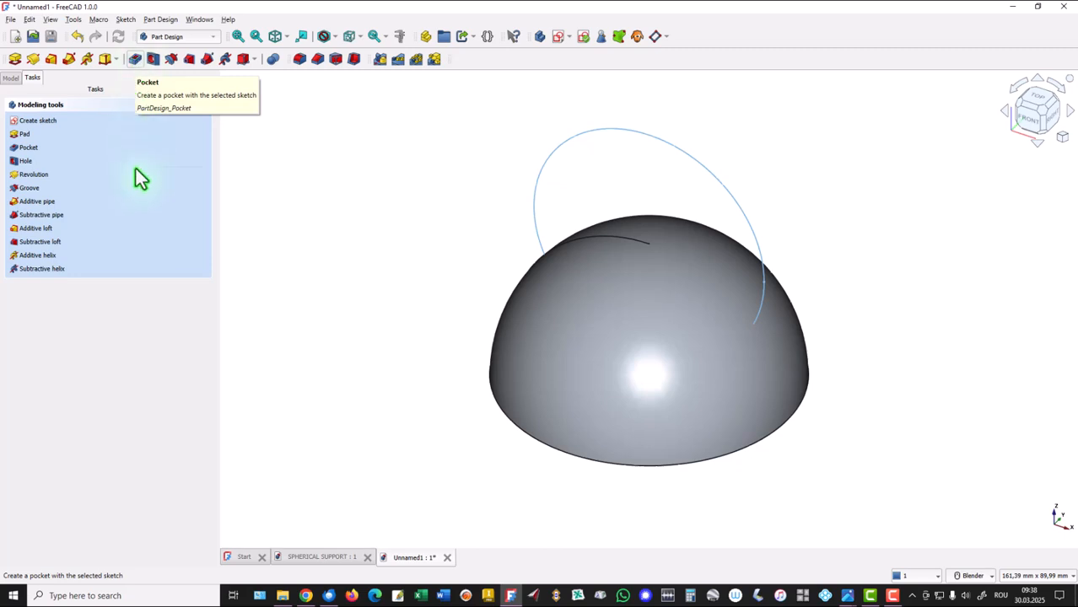
pyautogui.click(17, 188)
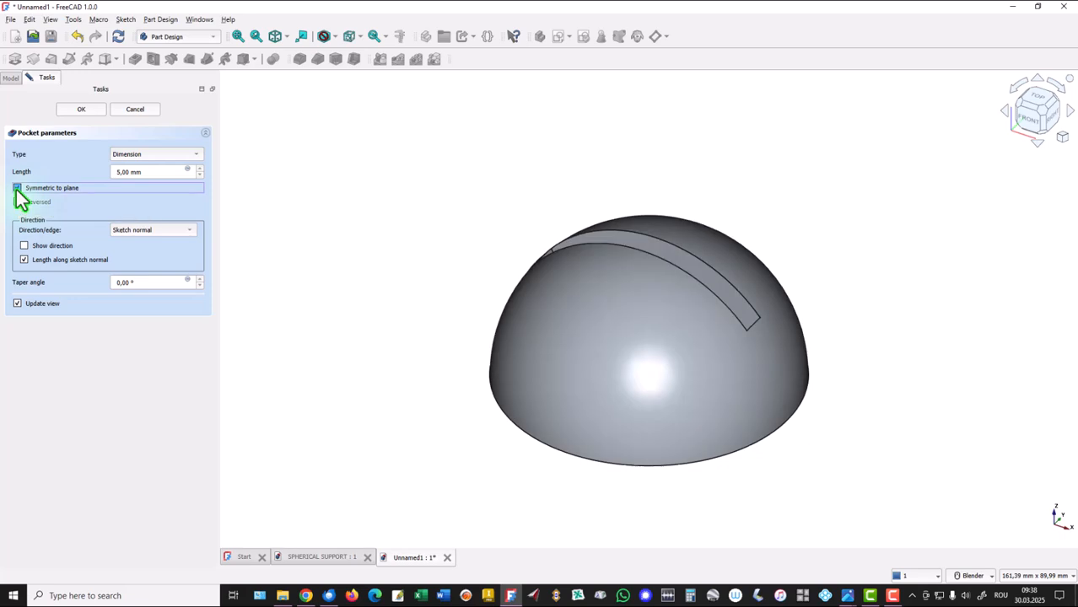
pyautogui.doubleClick(154, 172)
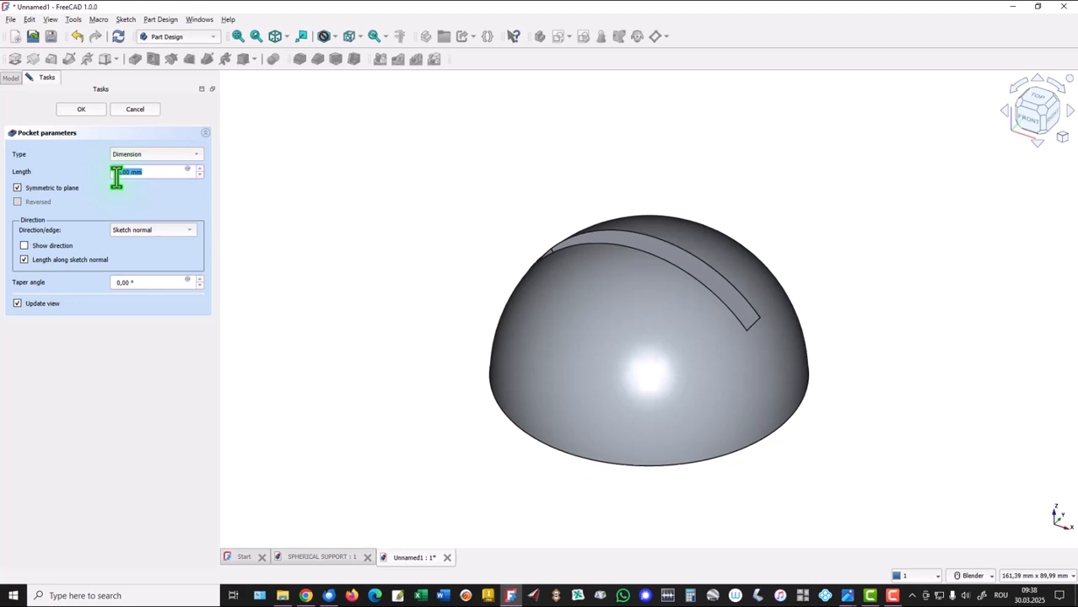
pyautogui.click(157, 172)
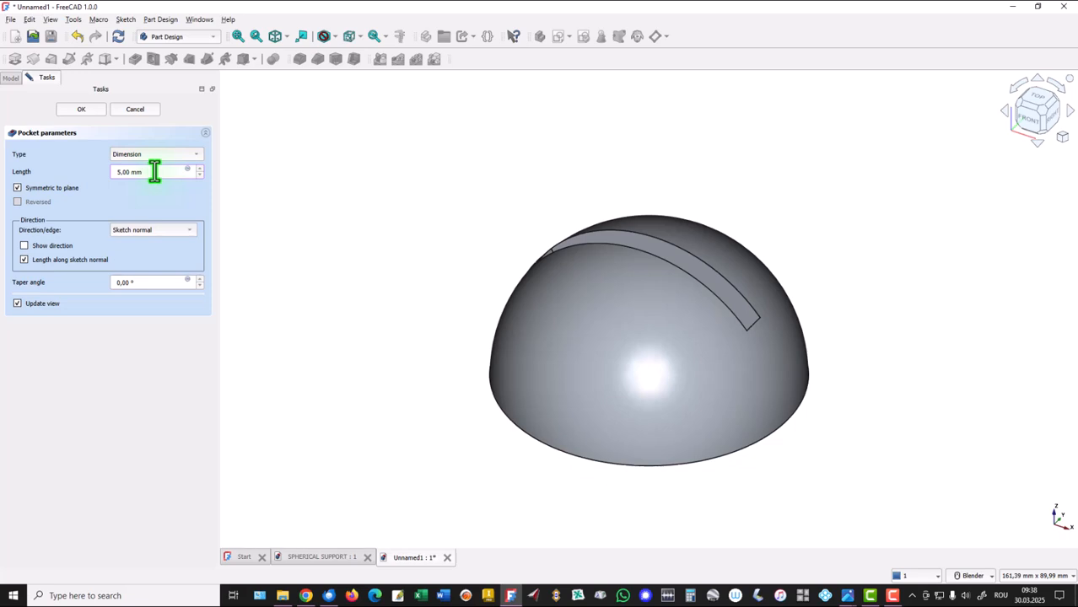
# Try different pocket lengths such as 4, 6, 7 and 9 mm in the slot preview.
pyautogui.scroll(-2, 155, 171)
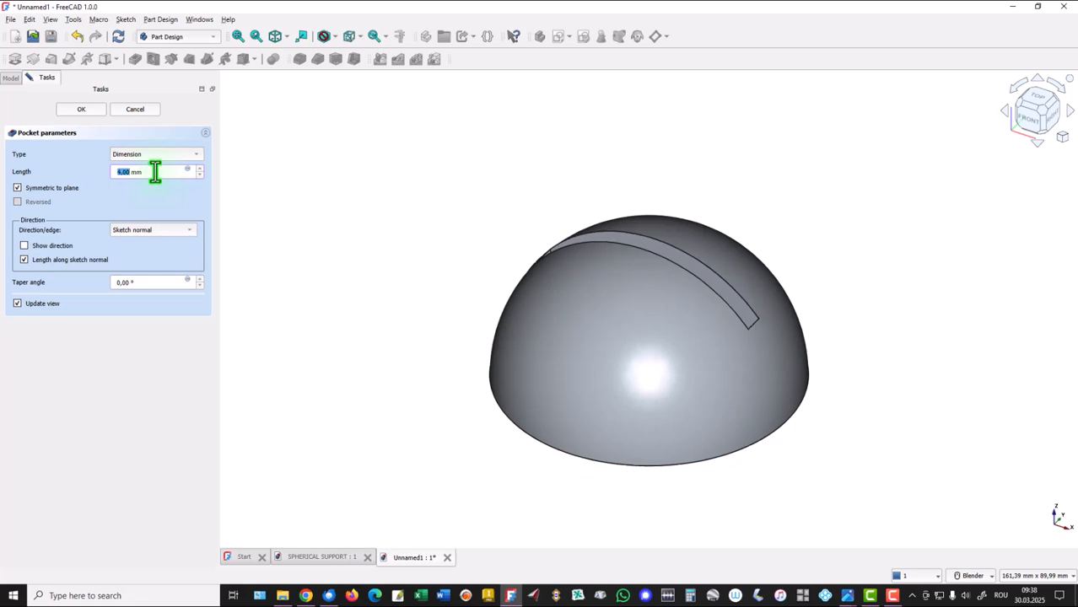
pyautogui.scroll(9, 155, 171)
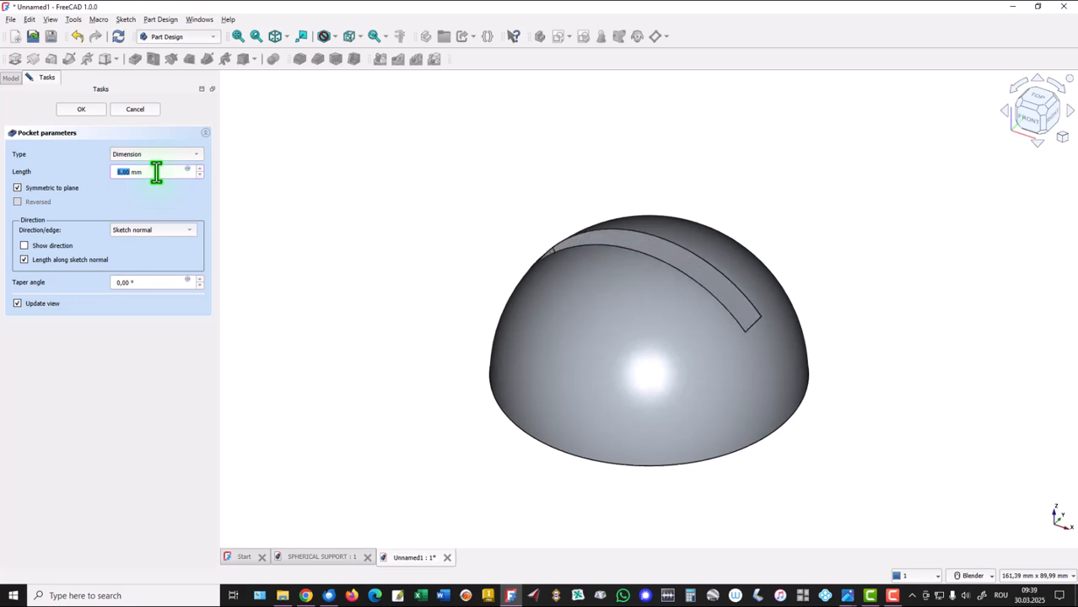
pyautogui.scroll(-8, 156, 172)
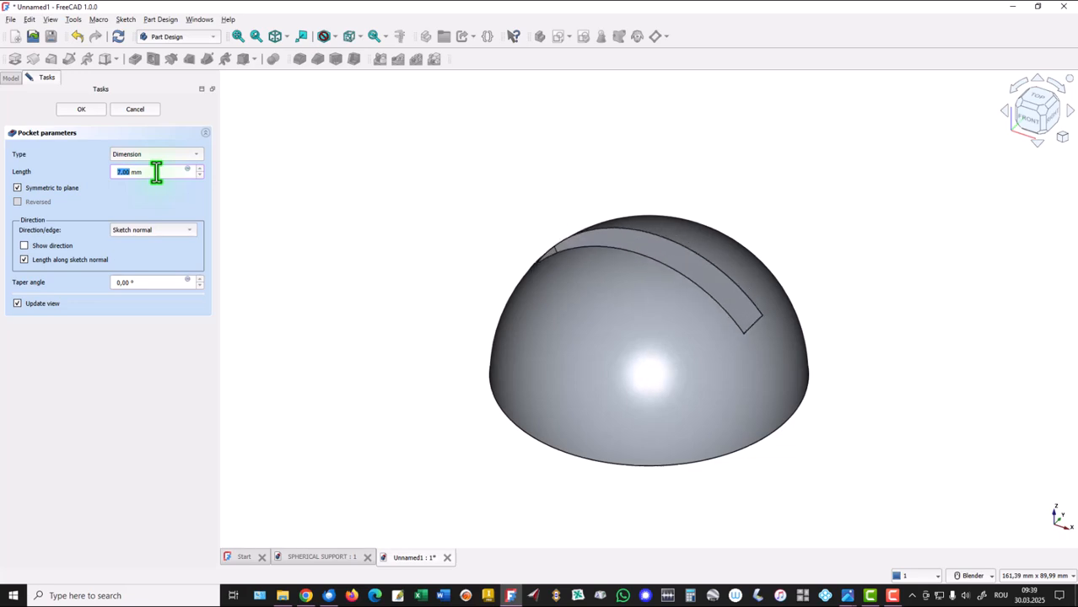
pyautogui.scroll(10, 157, 172)
pyautogui.scroll(2, 156, 172)
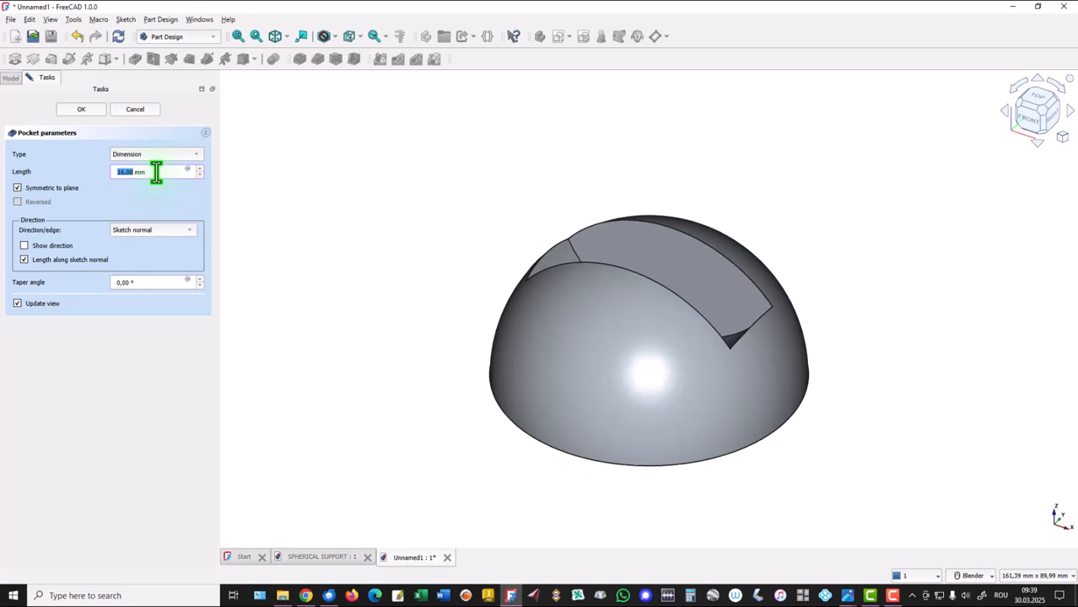
pyautogui.scroll(-7, 157, 172)
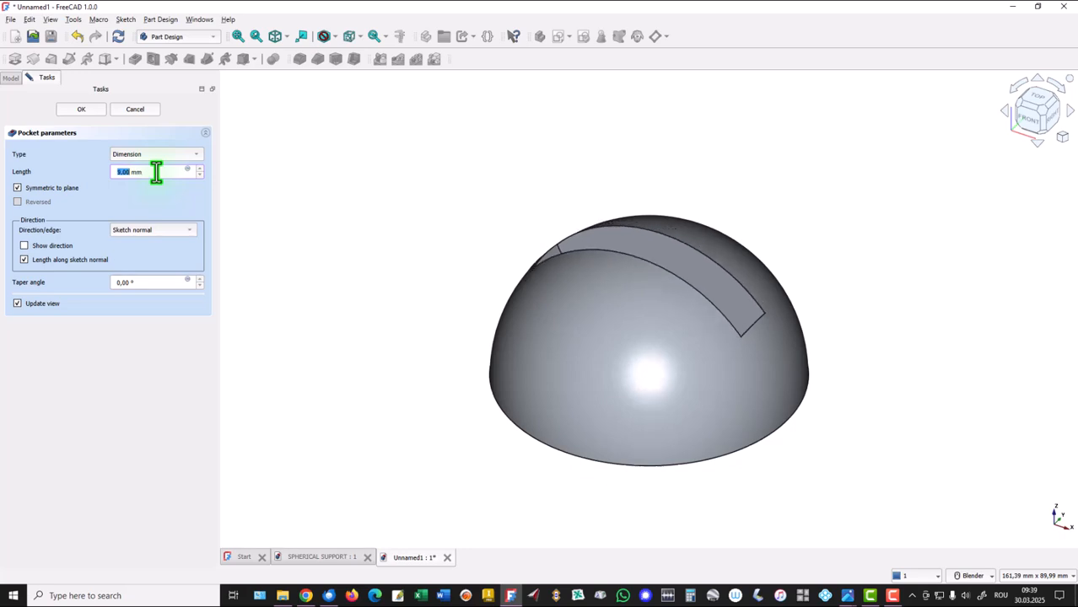
# Set the pocket length to 3 mm and finish the slot across the top of the hemisphere.
pyautogui.click(170, 176)
pyautogui.click(200, 175)
pyautogui.click(200, 175)
pyautogui.click(200, 176)
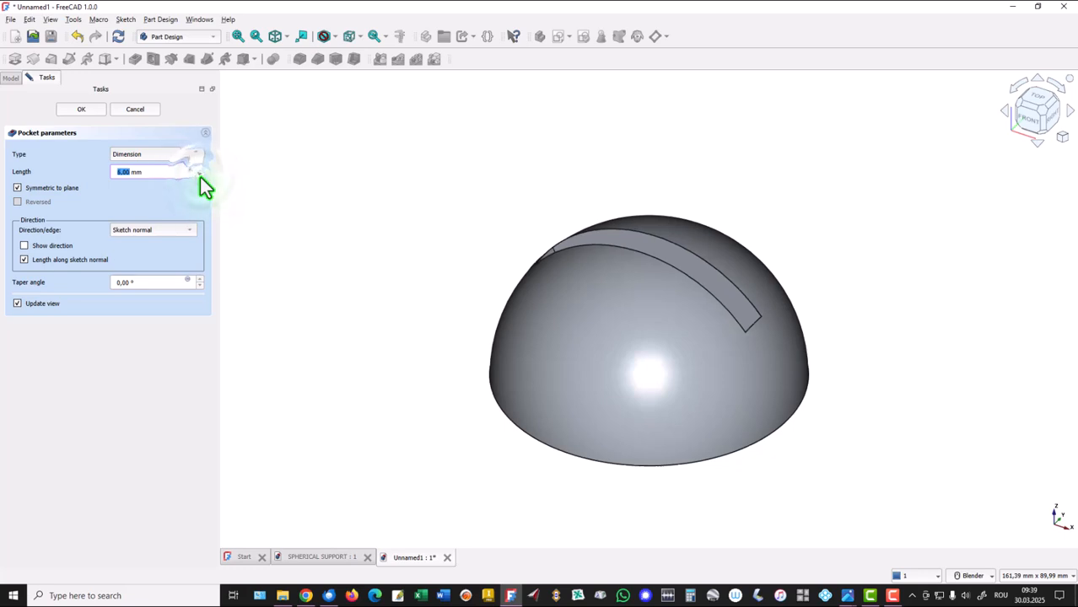
pyautogui.click(200, 176)
pyautogui.click(200, 176)
pyautogui.click(200, 176)
pyautogui.click(152, 174)
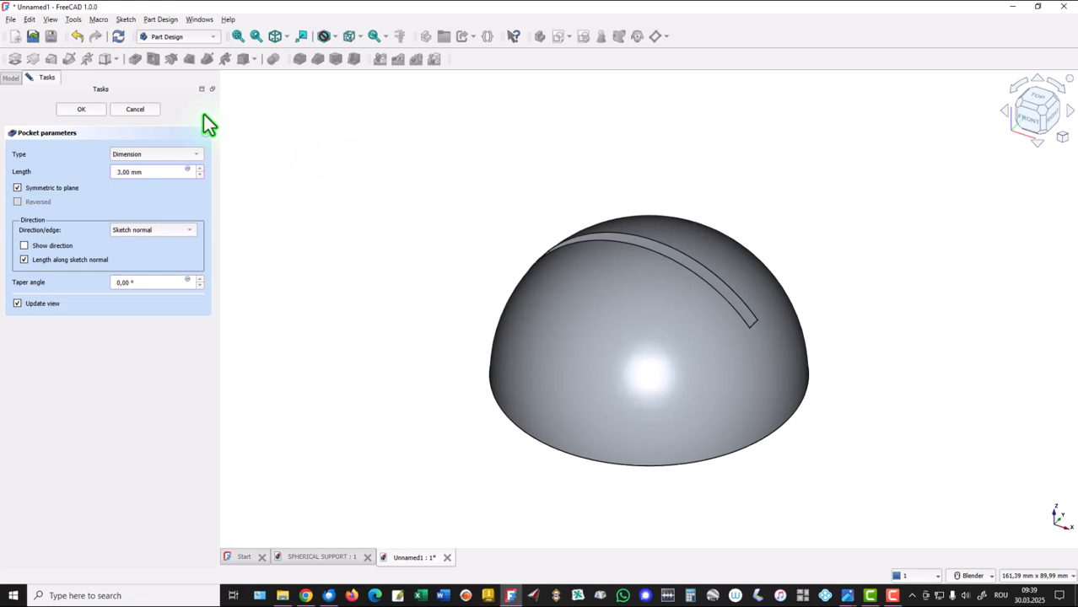
pyautogui.click(81, 110)
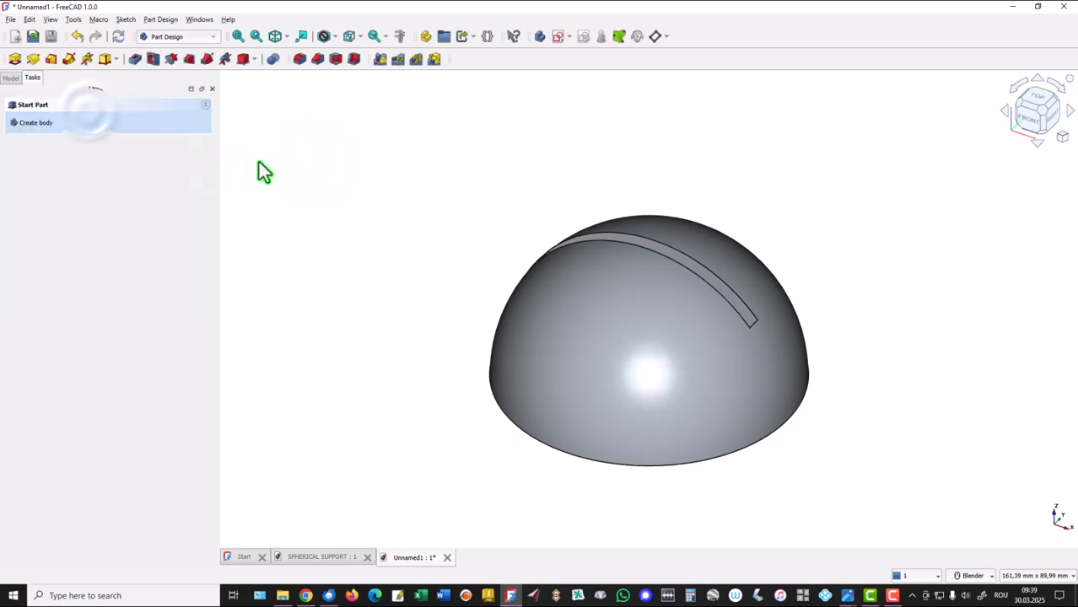
# Compare the slotted hemisphere with the finished SPHERICAL SUPPORT model, consult the reference drawing for the side cuts, and return to FreeCAD.
pyautogui.moveTo(409, 201); pyautogui.dragTo(413, 206, button='middle')
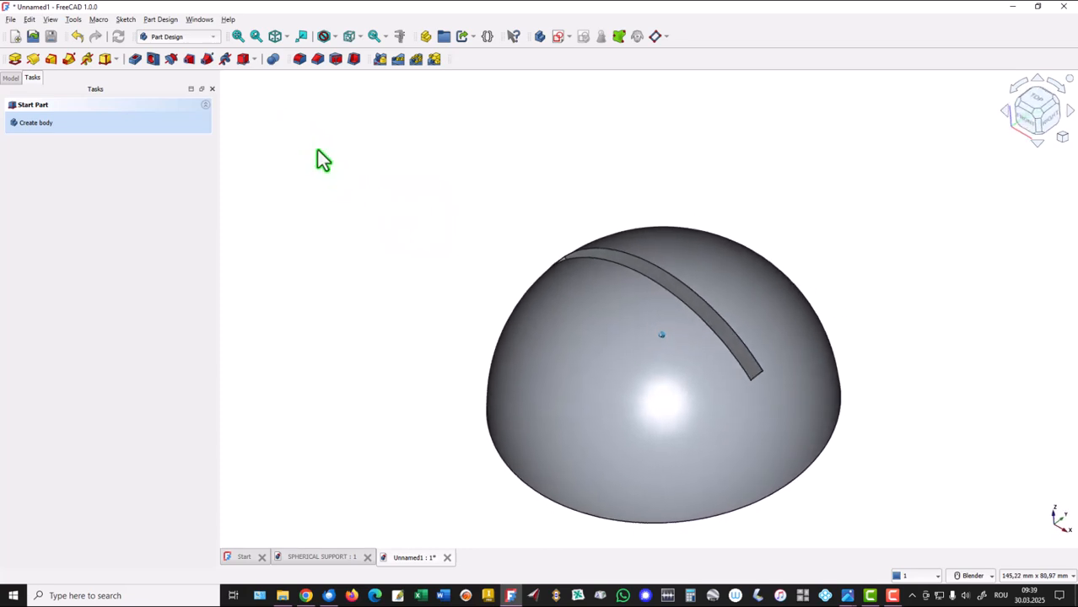
pyautogui.click(238, 37)
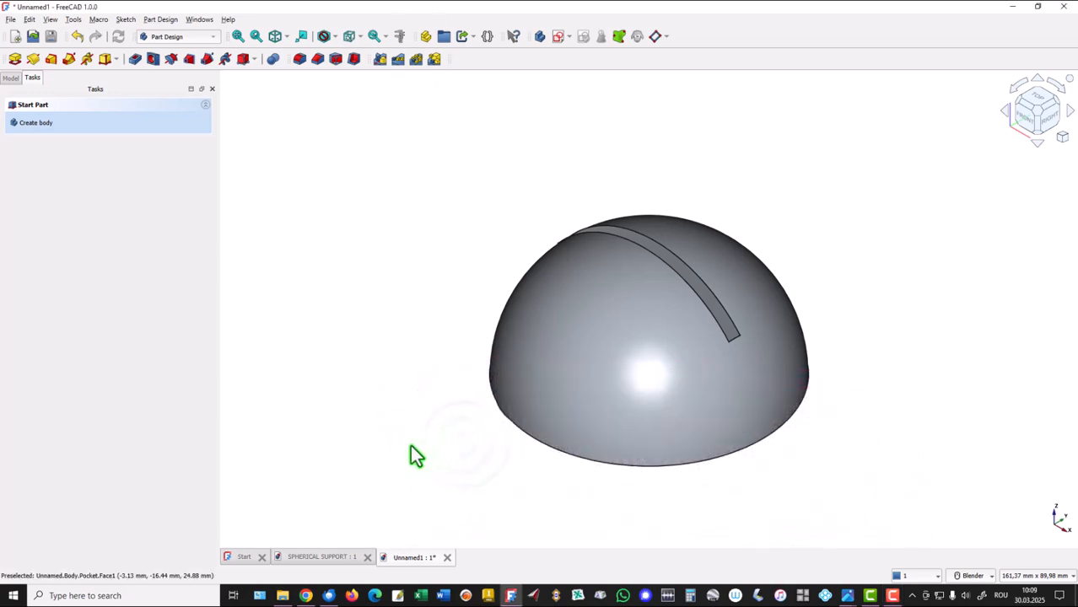
pyautogui.click(316, 556)
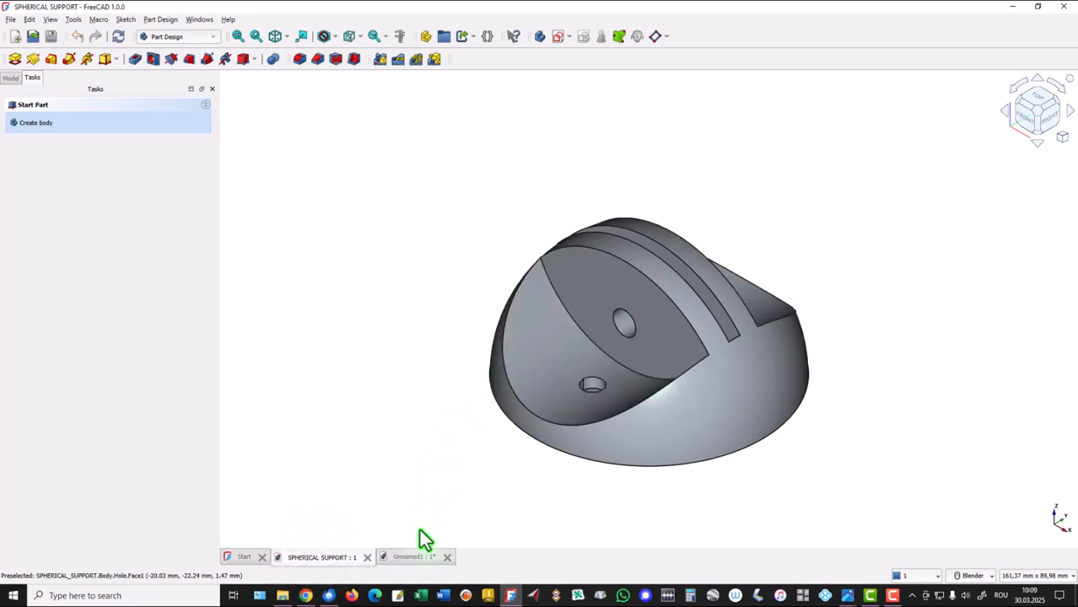
pyautogui.click(408, 558)
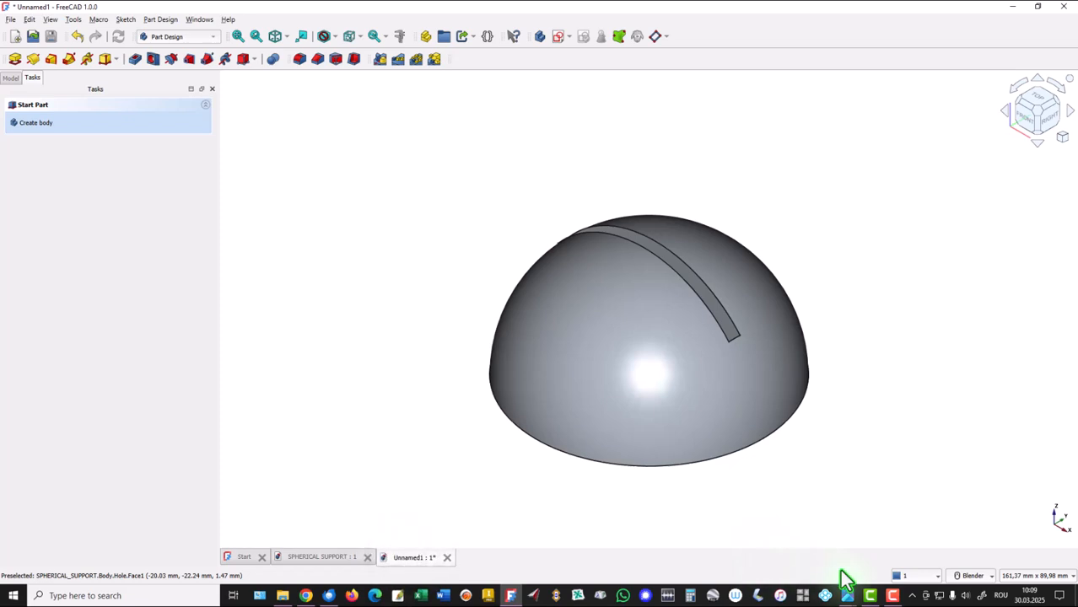
pyautogui.moveTo(848, 596)
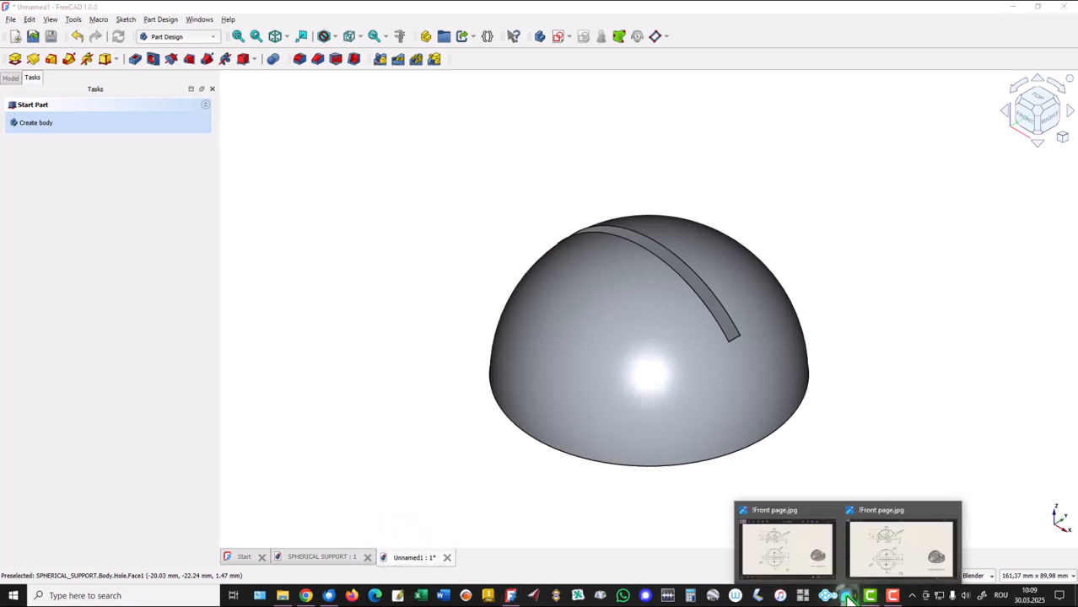
pyautogui.click(884, 567)
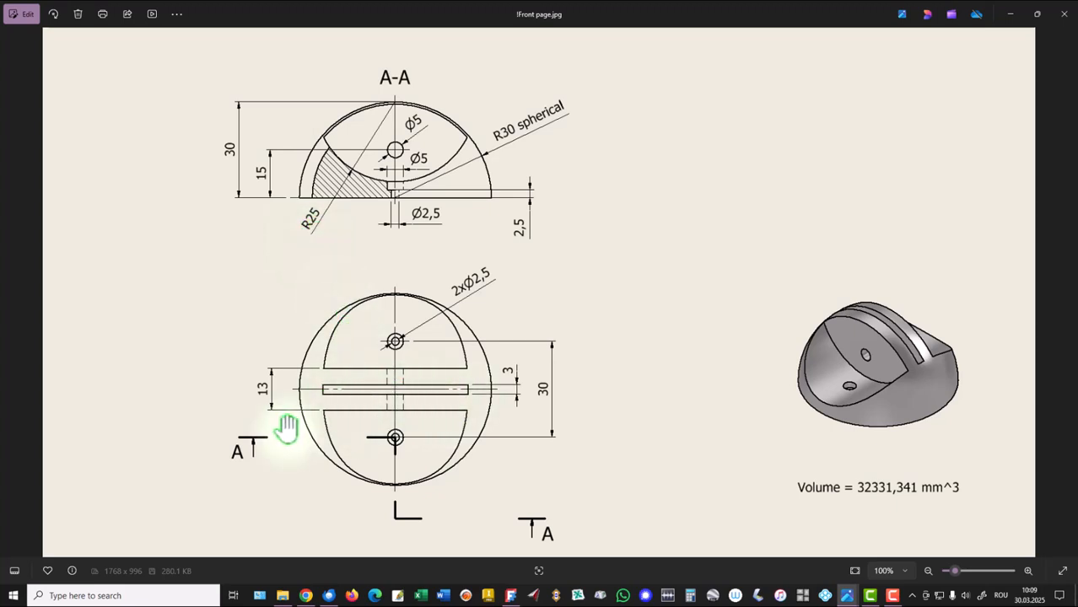
pyautogui.click(499, 567)
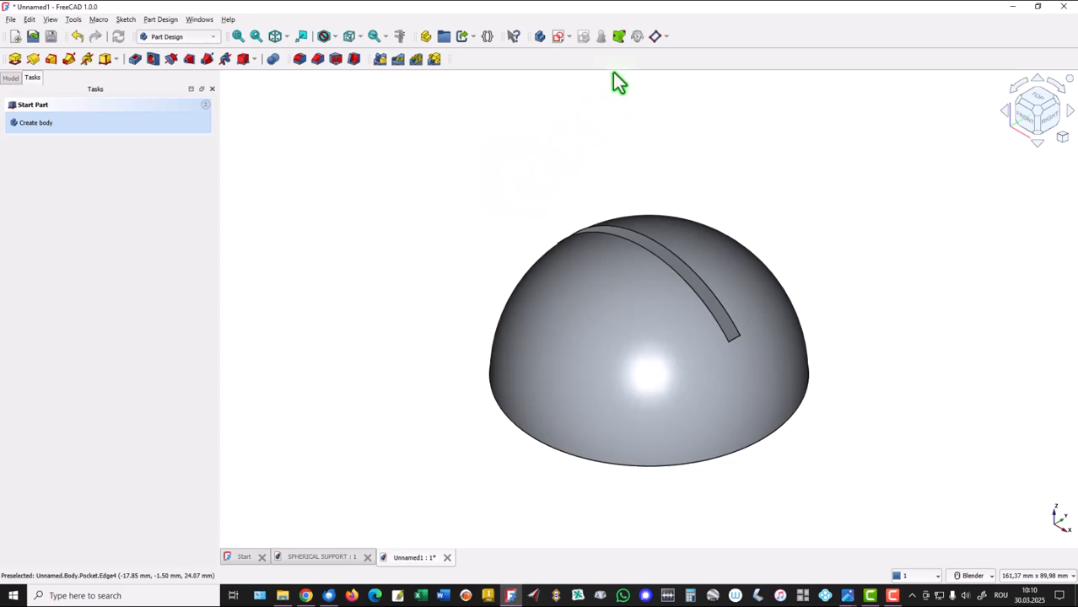
# Create a datum plane attached to the body's origin XZ plane in Plane face mode.
pyautogui.click(656, 38)
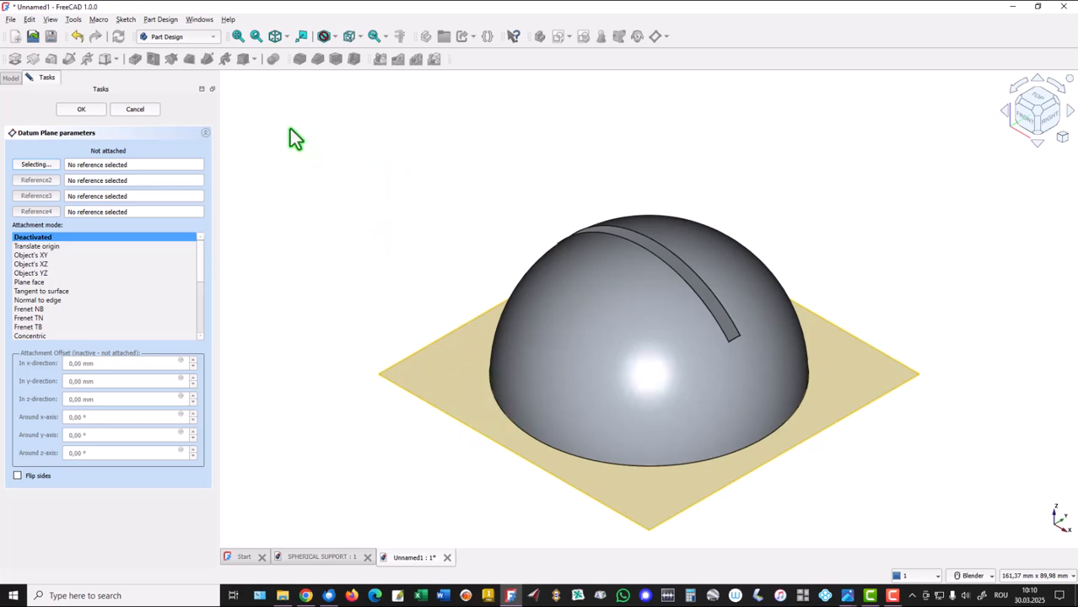
pyautogui.click(11, 77)
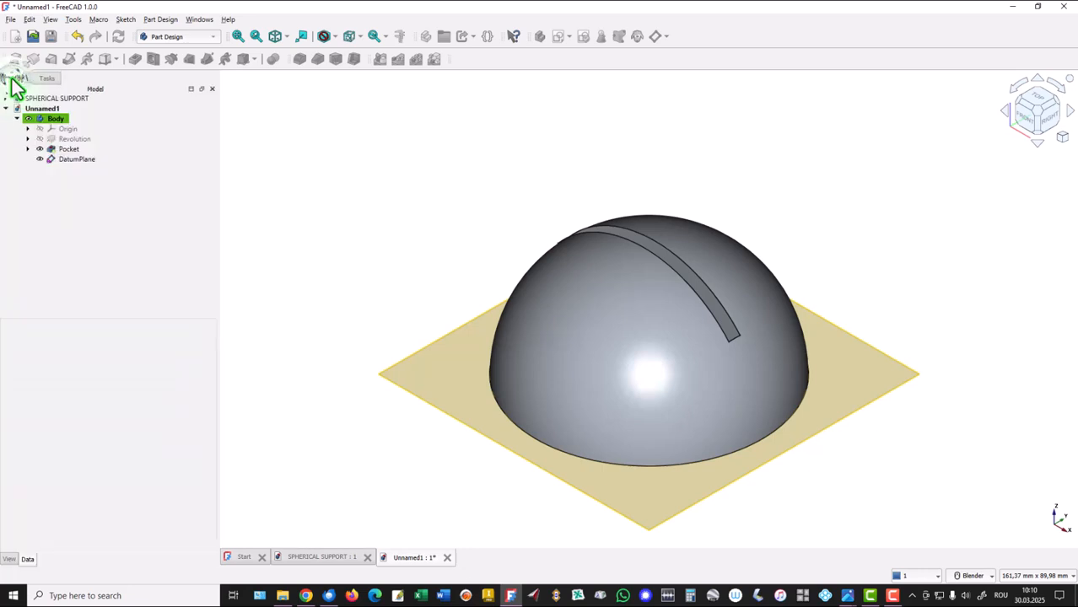
pyautogui.click(28, 128)
pyautogui.click(71, 130)
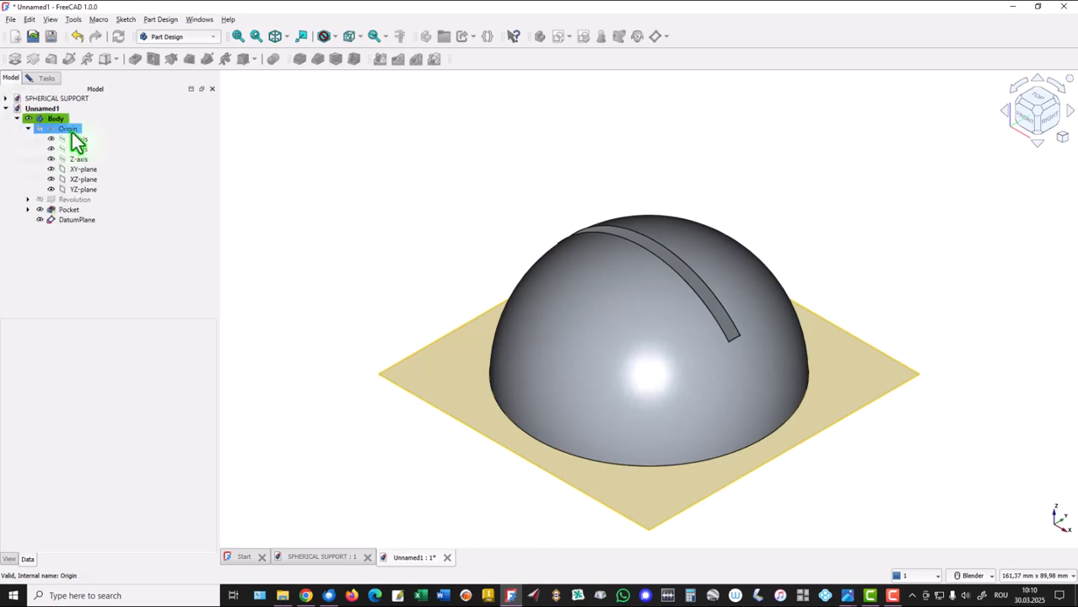
pyautogui.click(83, 179)
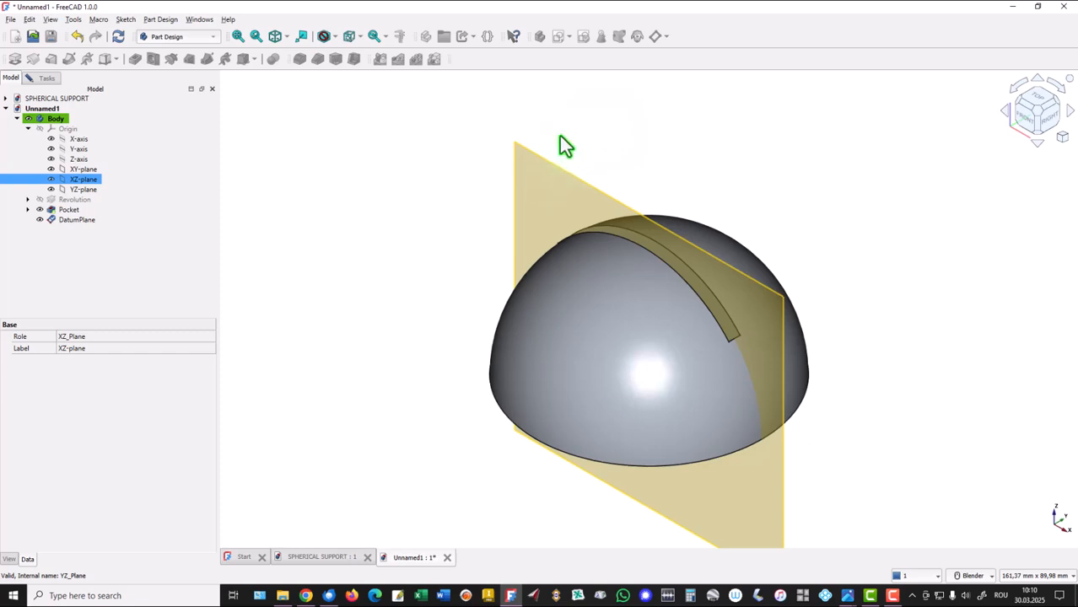
pyautogui.click(404, 147)
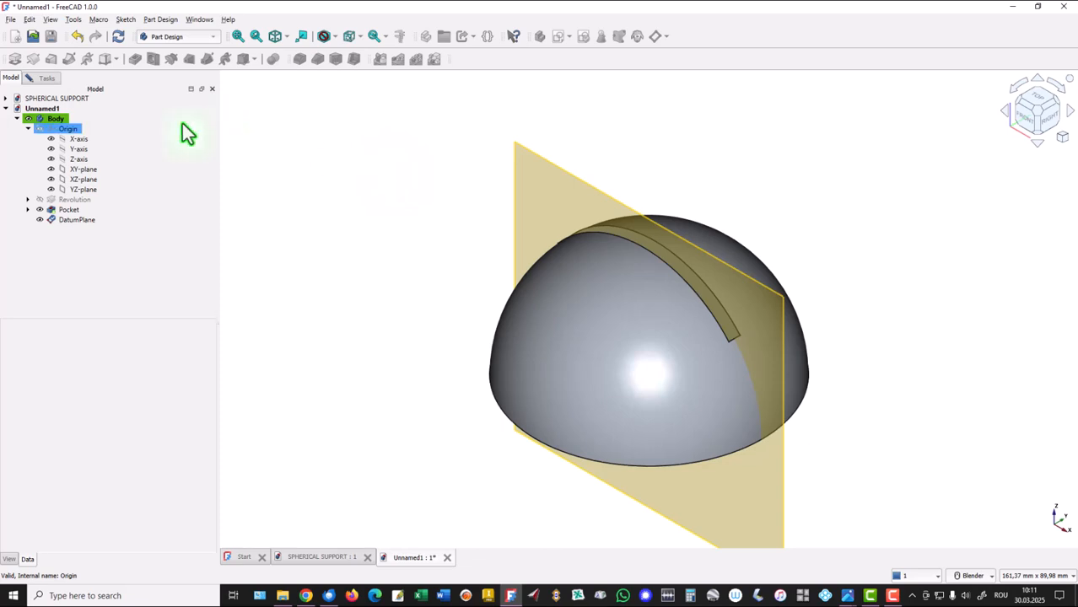
pyautogui.click(44, 83)
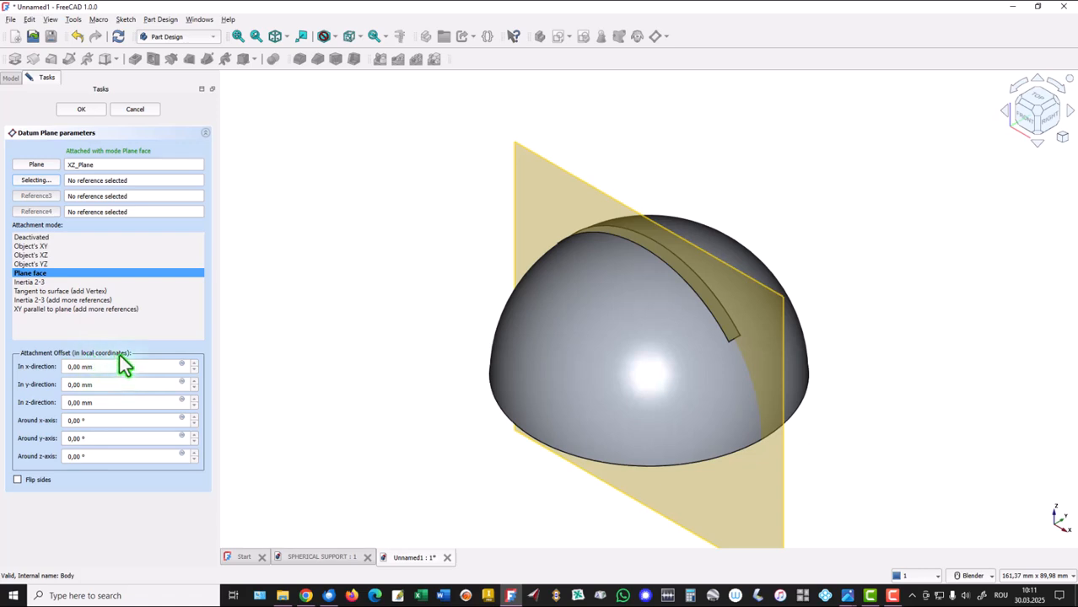
pyautogui.click(10, 78)
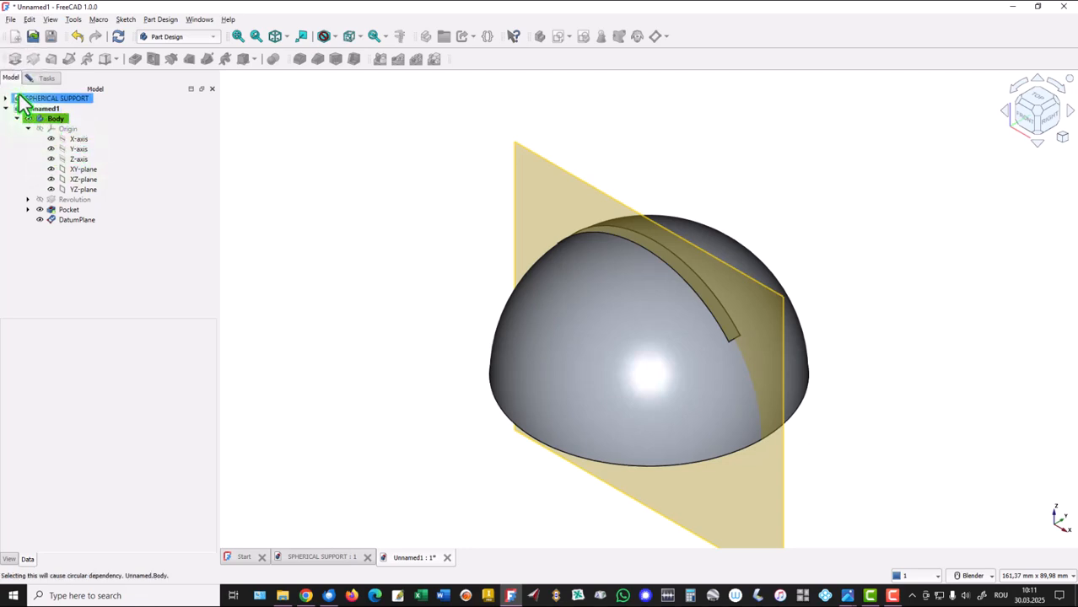
pyautogui.click(46, 79)
pyautogui.moveTo(51, 89); pyautogui.dragTo(100, 414)
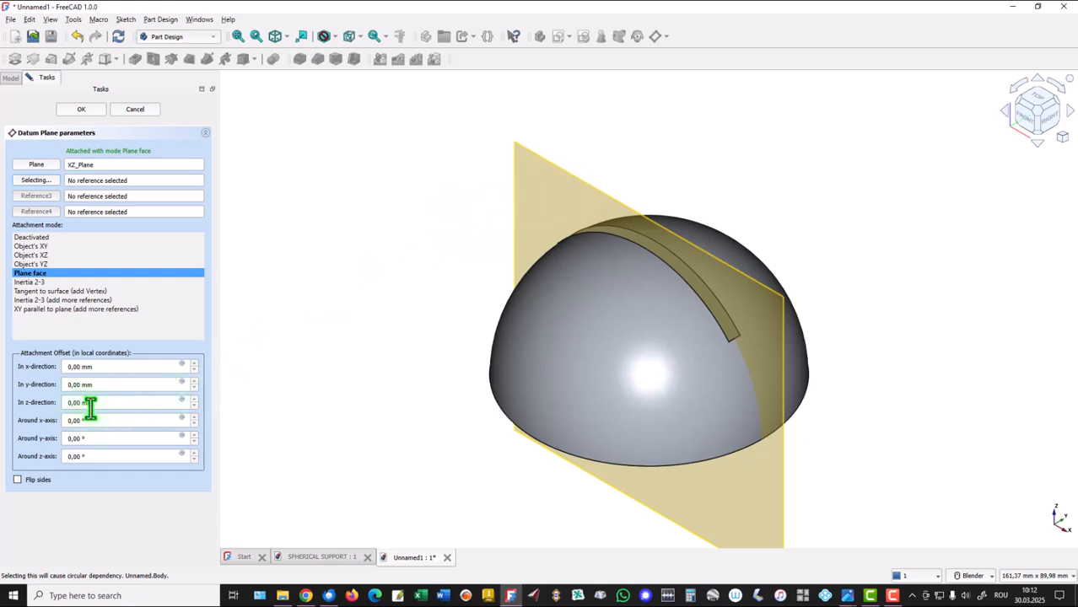
# Try z-direction offsets such as 1, 3, 7 and 9 mm for the datum plane.
pyautogui.click(106, 404)
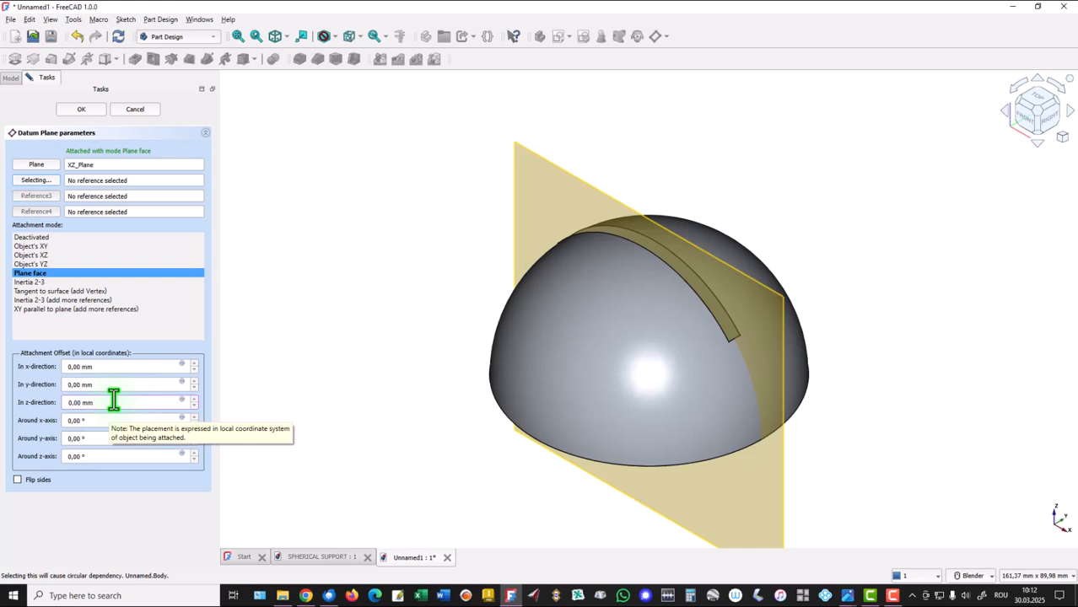
pyautogui.scroll(1, 113, 403)
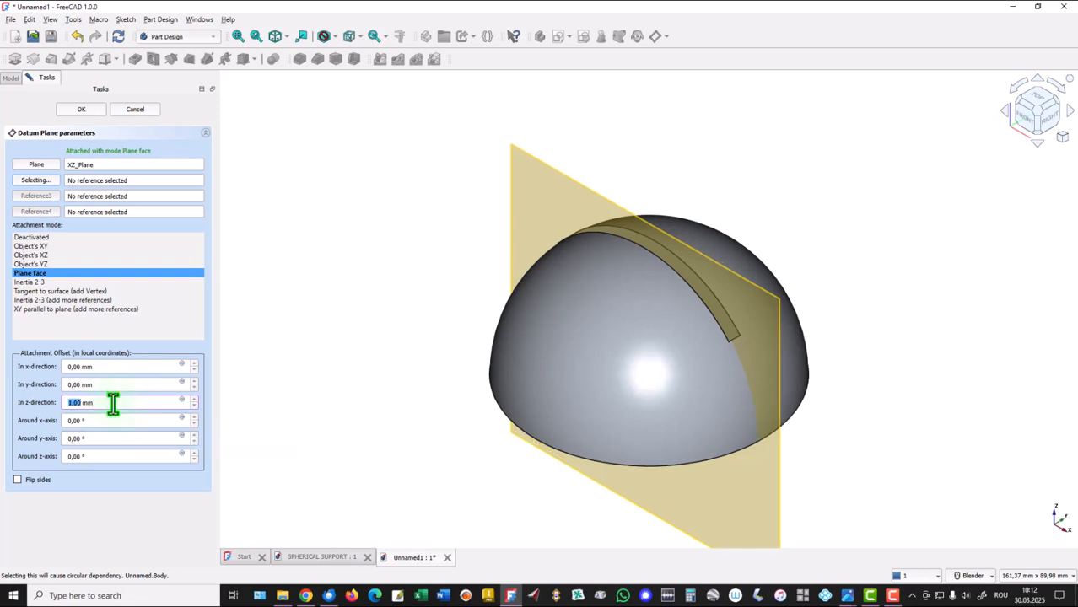
pyautogui.scroll(1, 113, 403)
pyautogui.scroll(1, 113, 403)
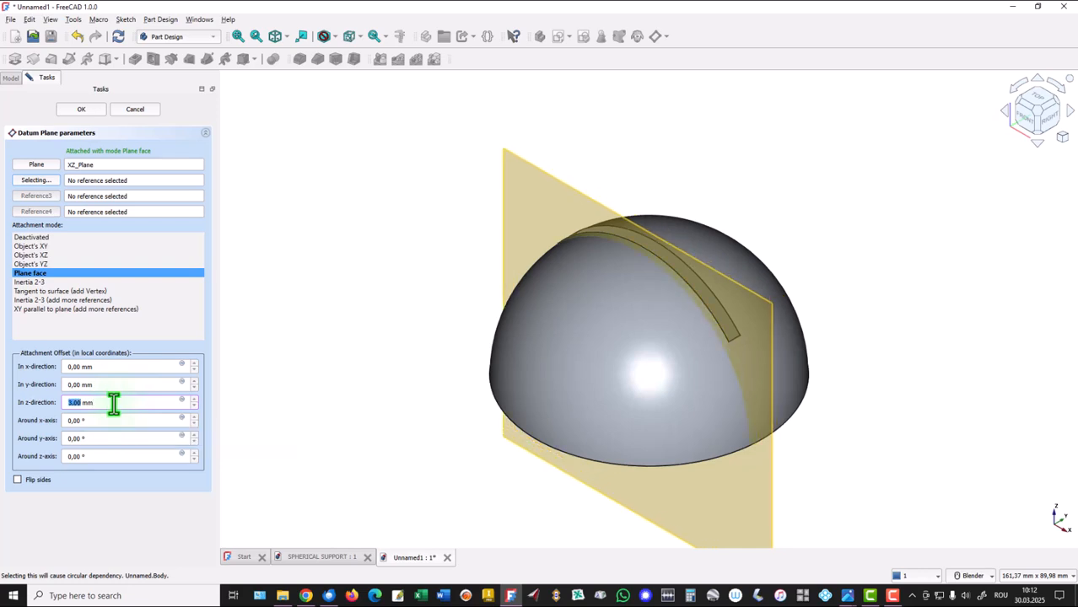
pyautogui.scroll(2, 113, 403)
pyautogui.scroll(2, 113, 403)
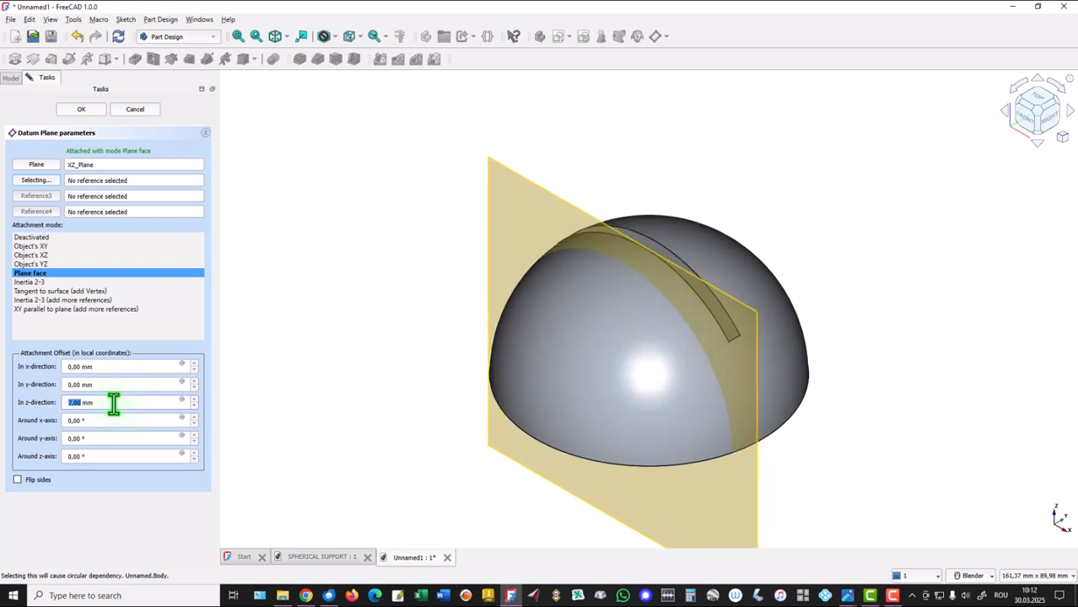
pyautogui.click(195, 400)
pyautogui.click(194, 400)
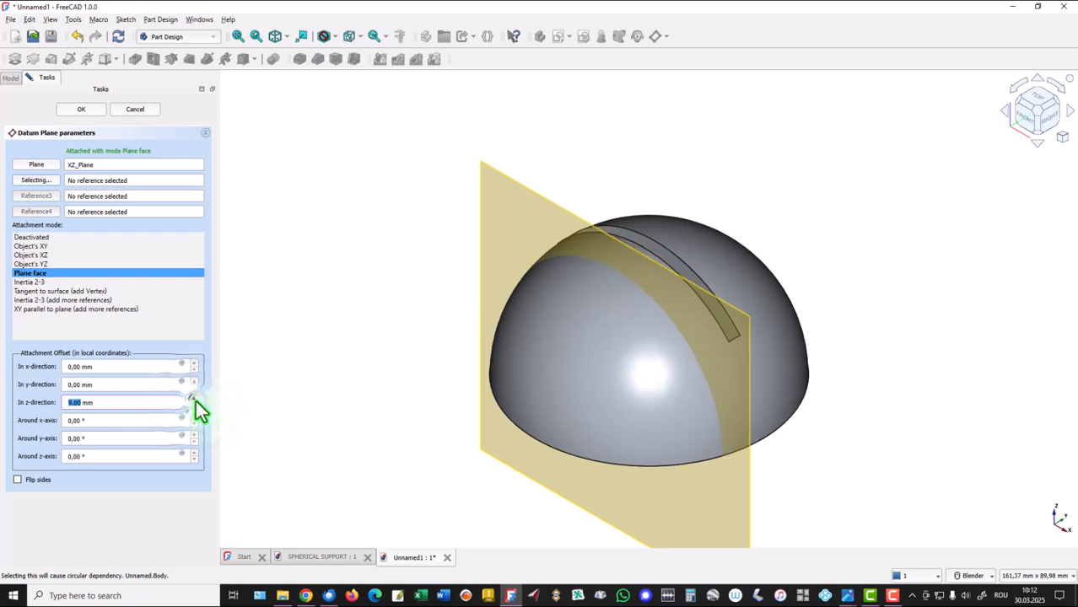
# Set the datum plane's z-direction offset to 6.5 mm and finish the plane.
pyautogui.click(196, 408)
pyautogui.click(195, 408)
pyautogui.click(196, 407)
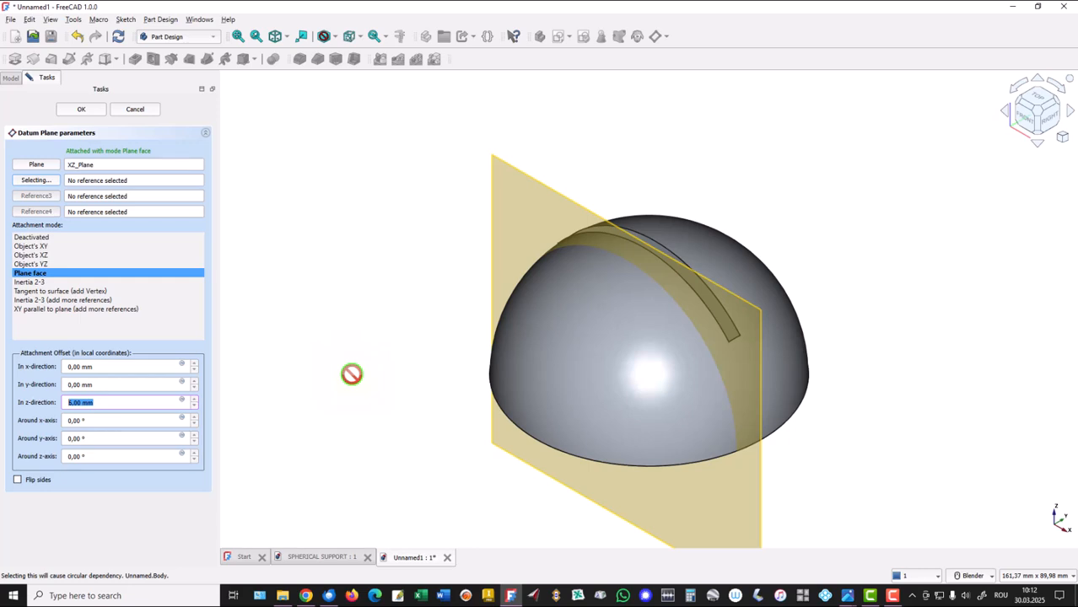
pyautogui.write('13/2')
pyautogui.press('Return')
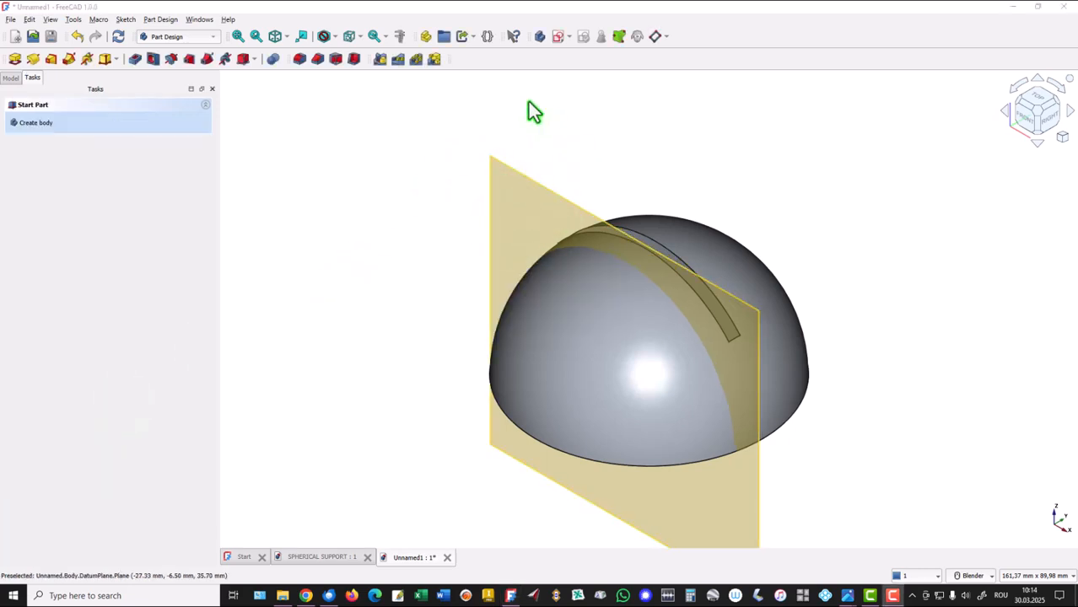
# Create a sketch on the offset datum plane and turn on the section view.
pyautogui.click(556, 38)
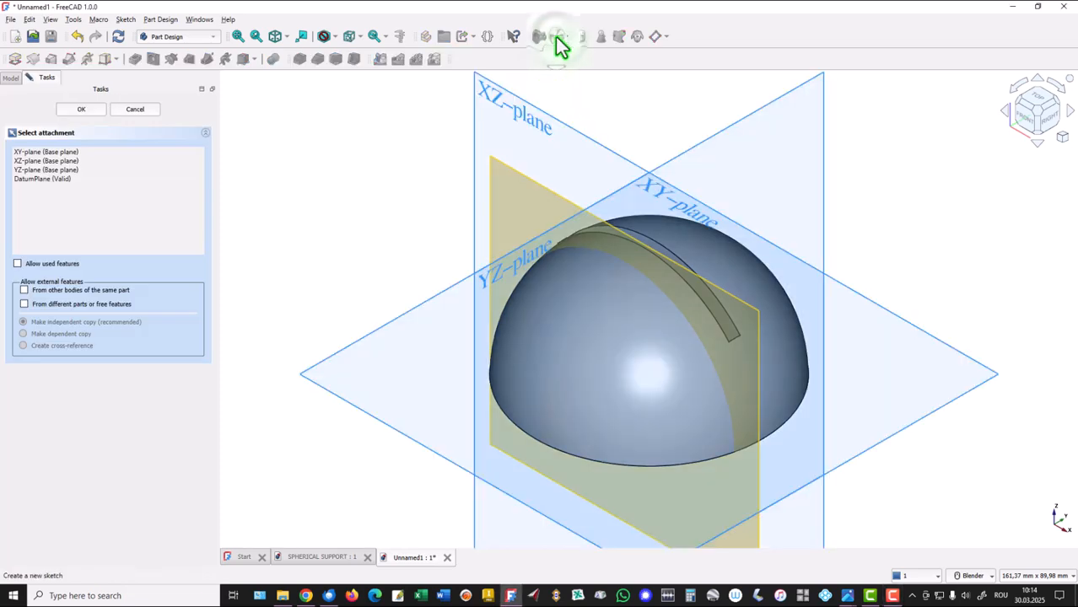
pyautogui.click(521, 182)
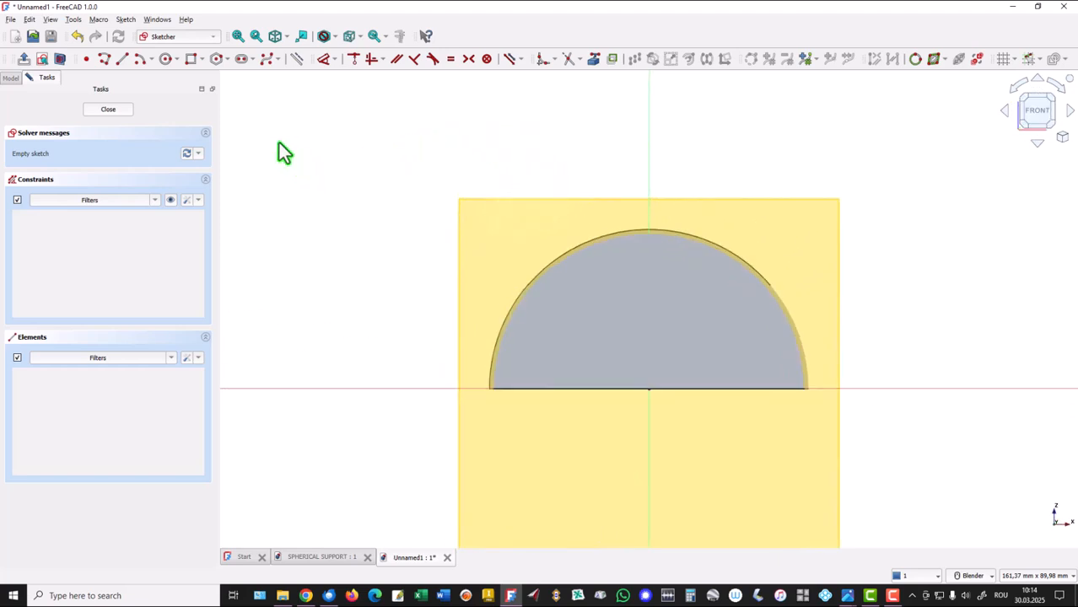
pyautogui.click(59, 61)
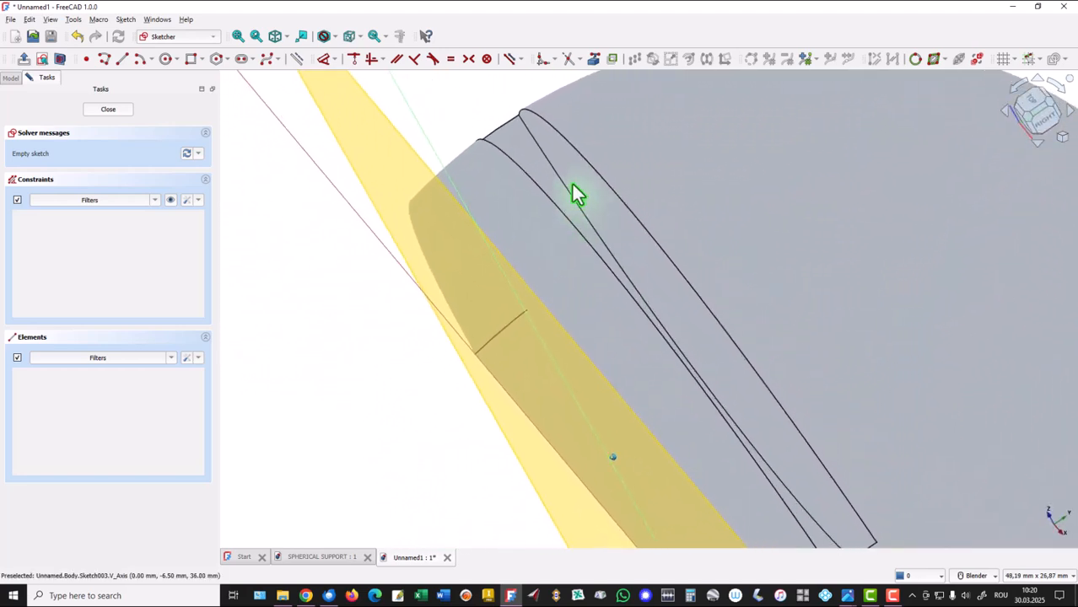
# Link the slot's lower arc edge into the sketch as external geometry and return to the front view.
pyautogui.click(596, 66)
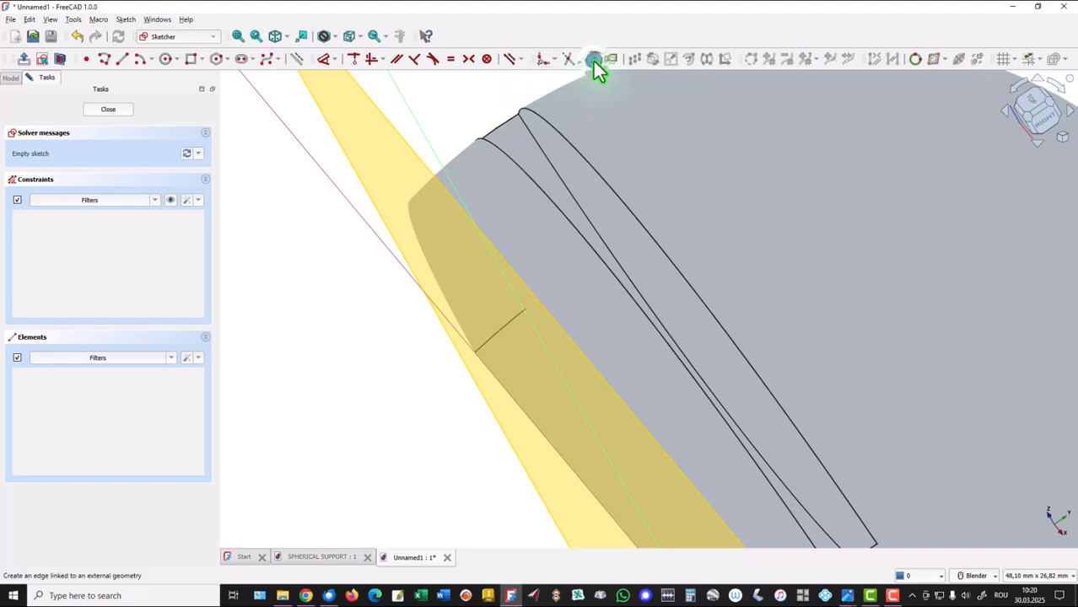
pyautogui.click(548, 163)
pyautogui.moveTo(548, 165)
pyautogui.mouseDown(button='middle')
pyautogui.moveTo(465, 215)
pyautogui.moveTo(448, 341)
pyautogui.moveTo(457, 381)
pyautogui.moveTo(594, 486)
pyautogui.moveTo(725, 464)
pyautogui.moveTo(608, 461)
pyautogui.moveTo(523, 373)
pyautogui.mouseUp(button='middle')
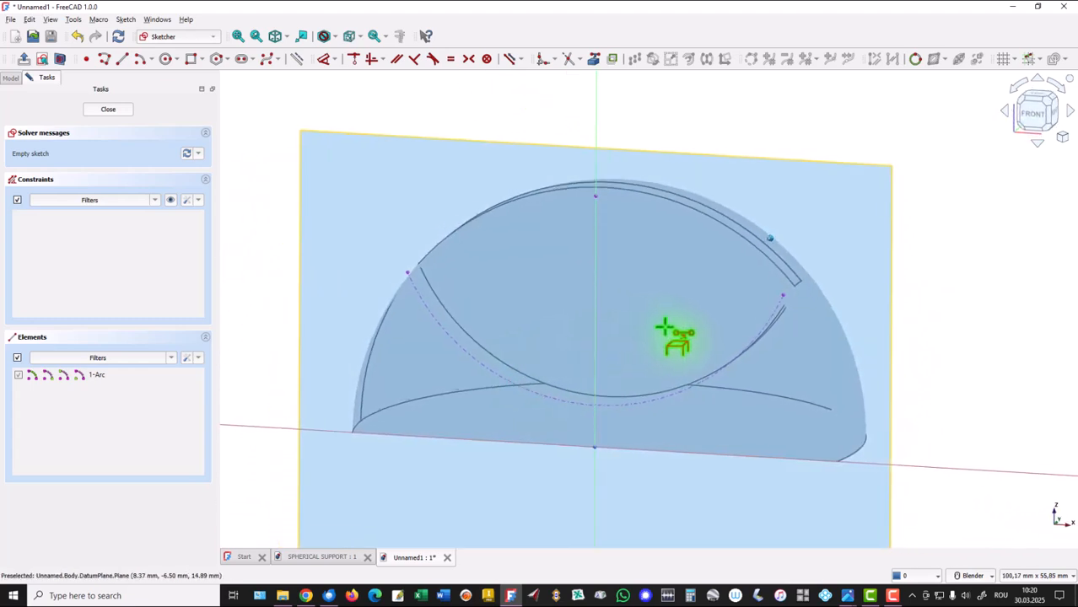
pyautogui.moveTo(665, 327); pyautogui.dragTo(705, 327, button='middle')
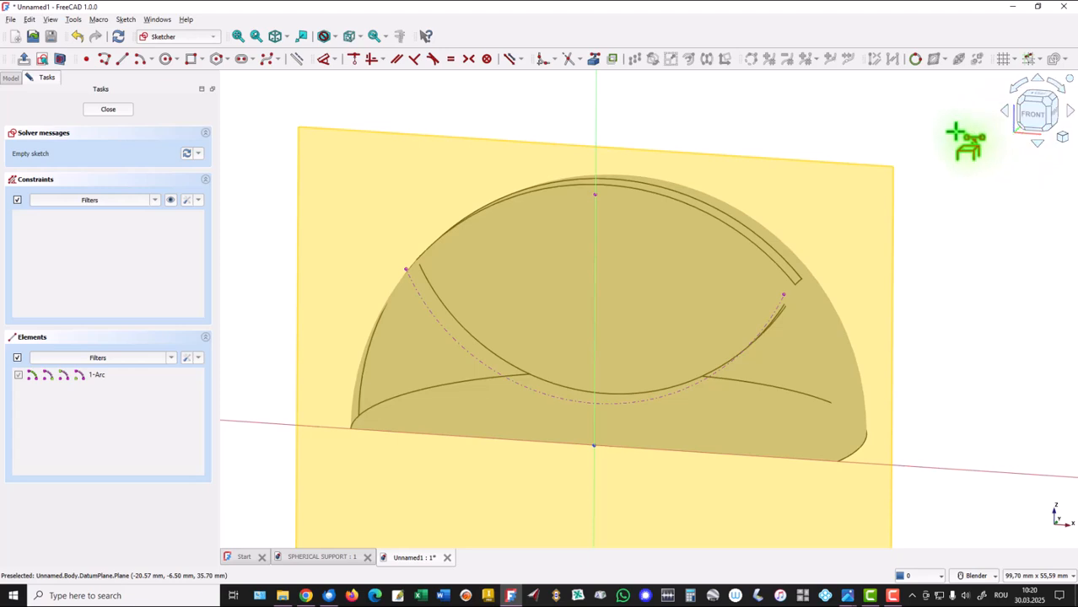
pyautogui.click(1036, 118)
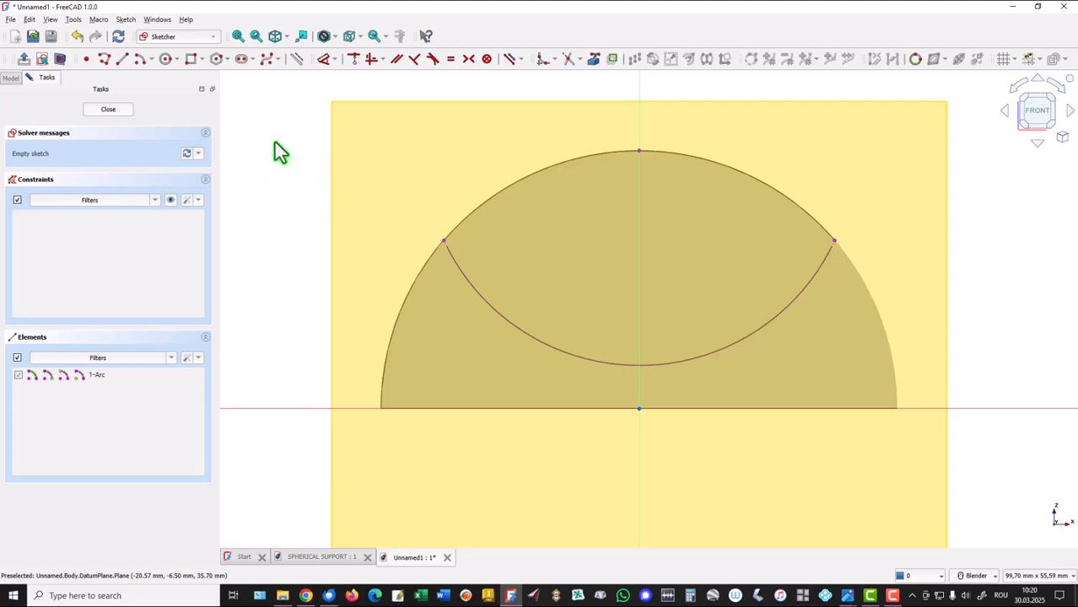
# Draw a circle centred on the linked arc's centre point, make it equal to that arc, and close the sketch.
pyautogui.click(167, 63)
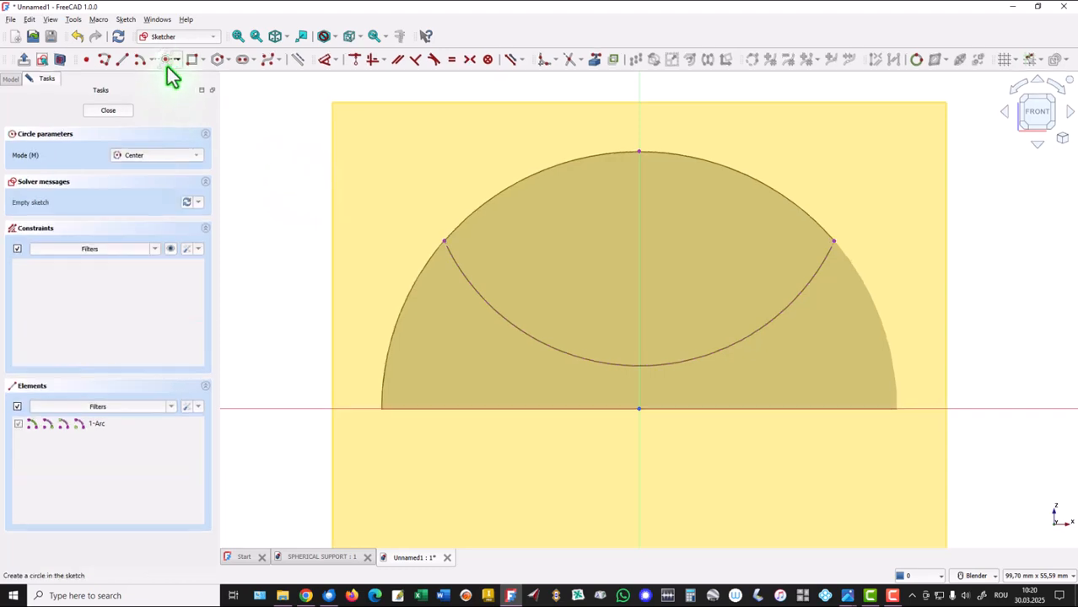
pyautogui.click(640, 150)
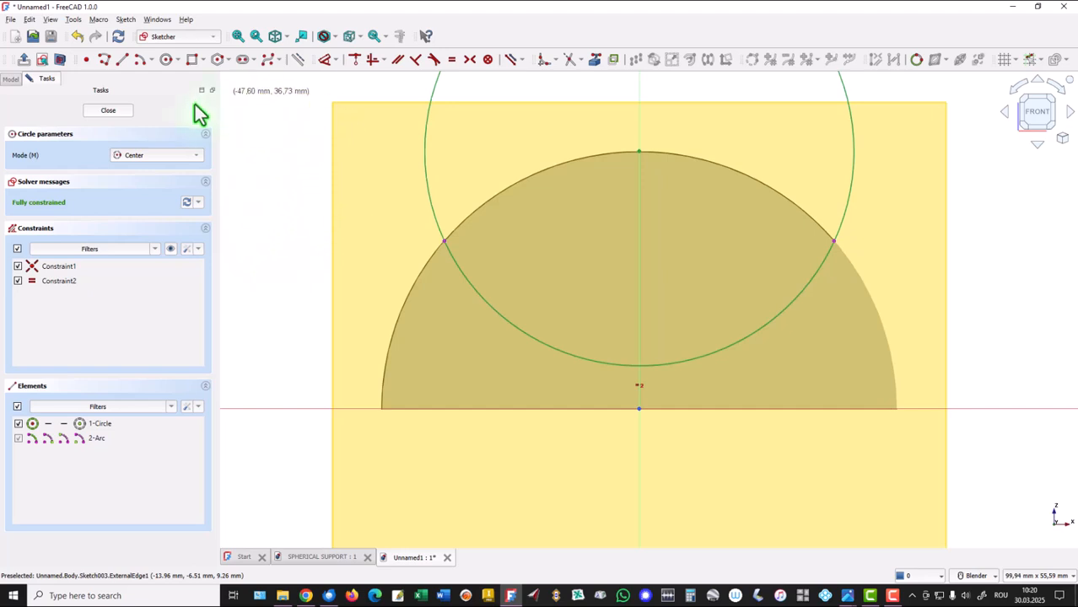
pyautogui.click(121, 113)
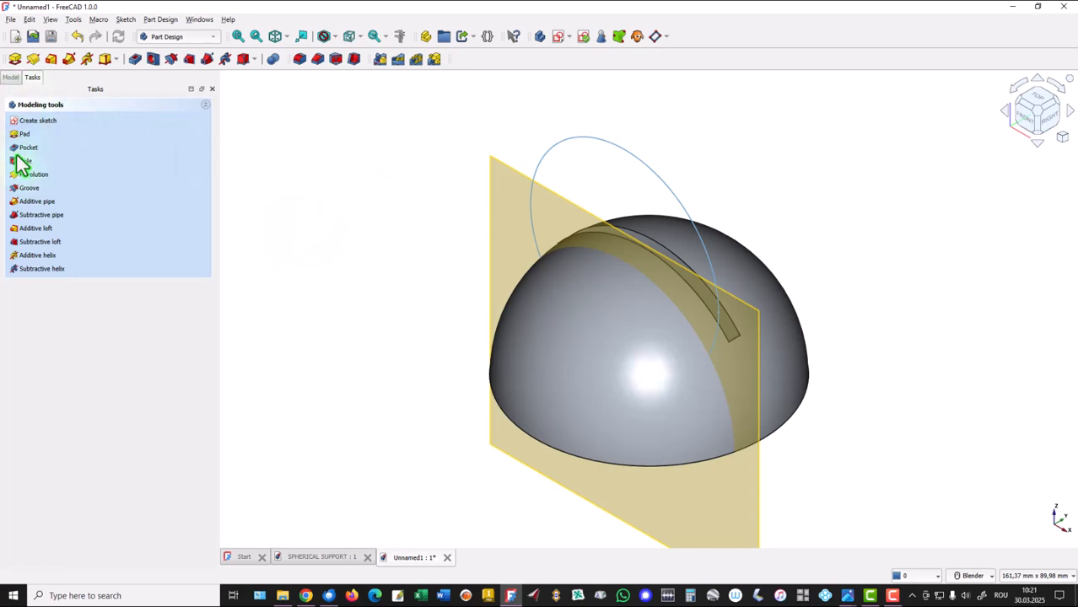
# Hide the datum plane used for the circle sketch.
pyautogui.click(11, 77)
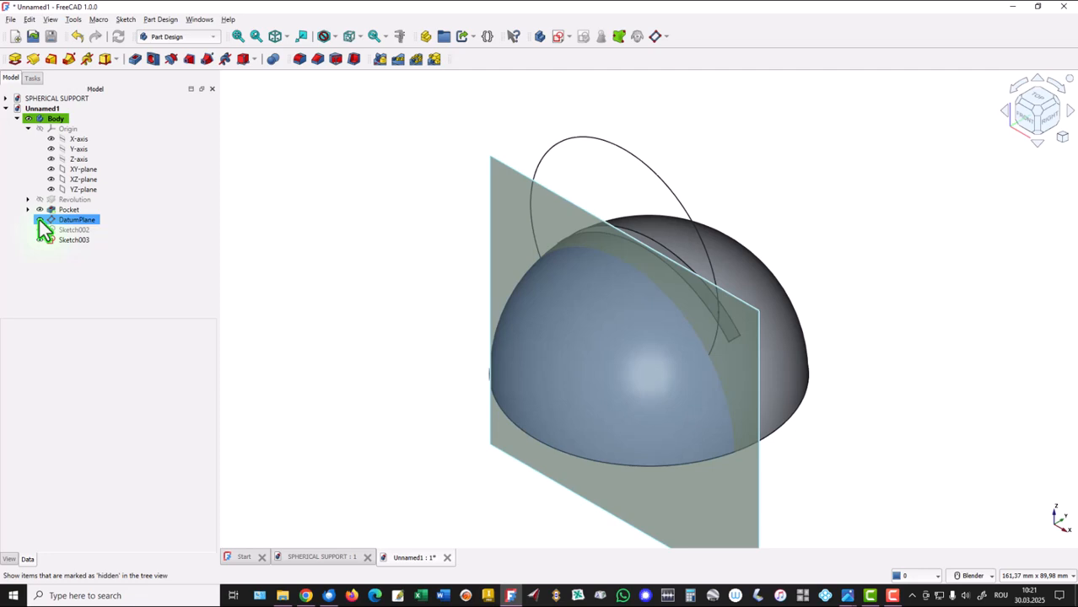
pyautogui.click(40, 219)
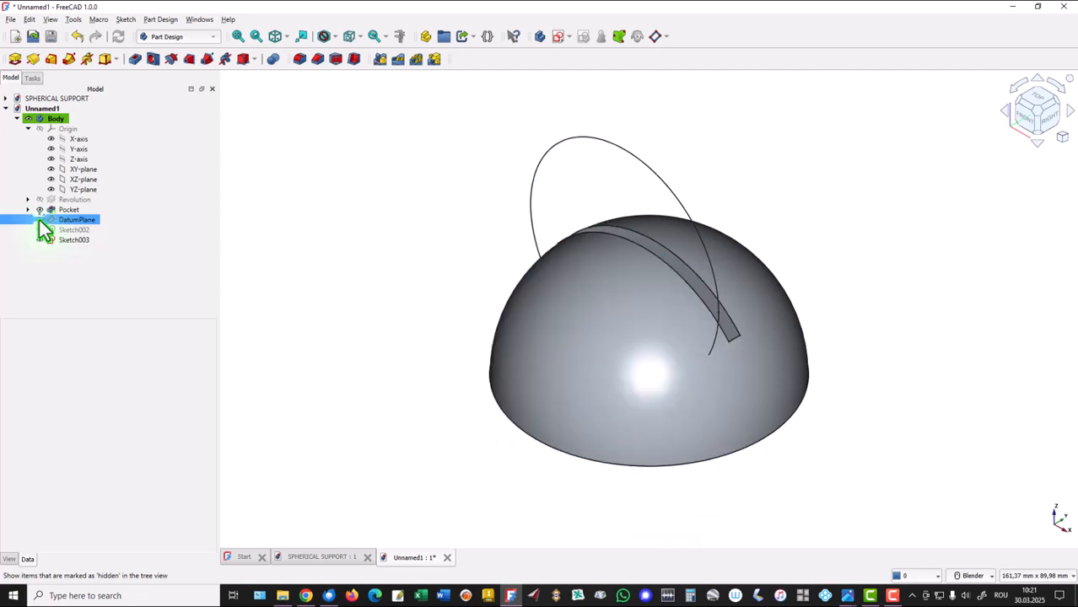
pyautogui.click(350, 262)
# Pocket the circle sketch through all in the reversed direction to cut one side of the hemisphere.
pyautogui.click(133, 61)
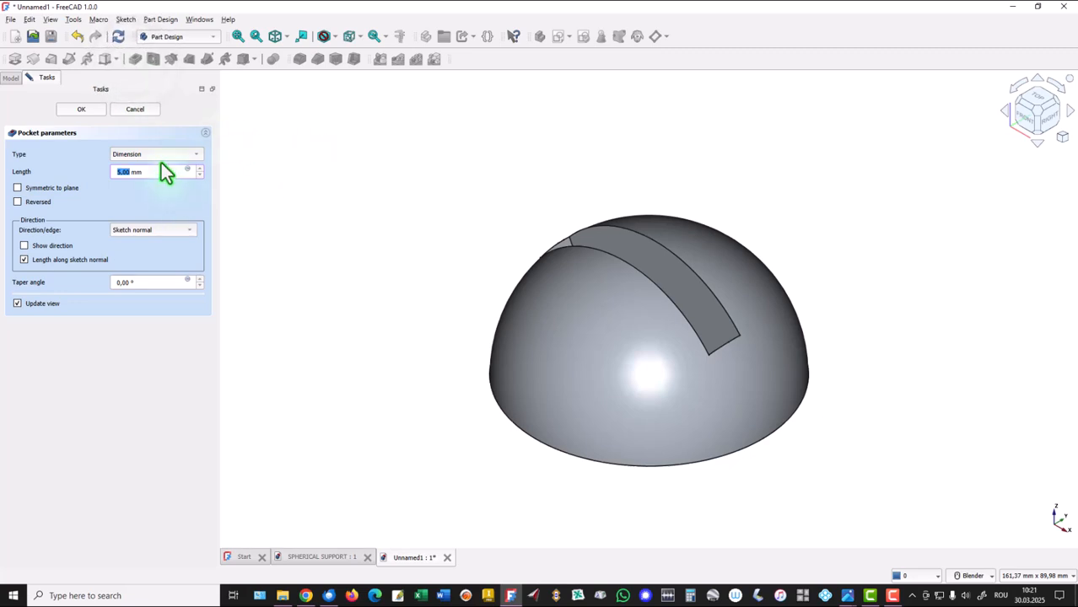
pyautogui.click(163, 154)
pyautogui.click(155, 163)
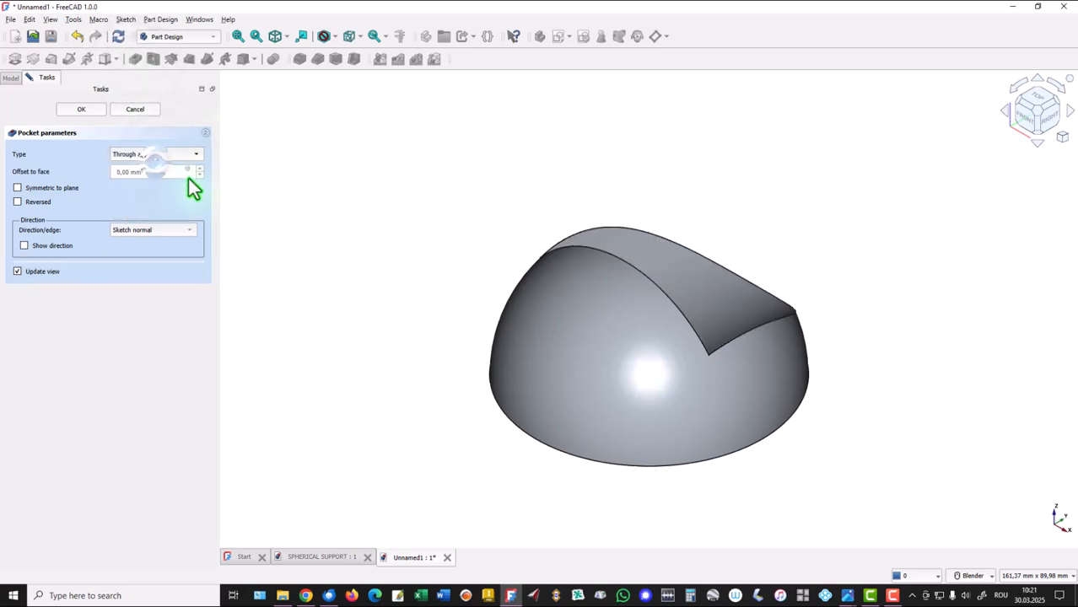
pyautogui.click(17, 203)
pyautogui.click(79, 108)
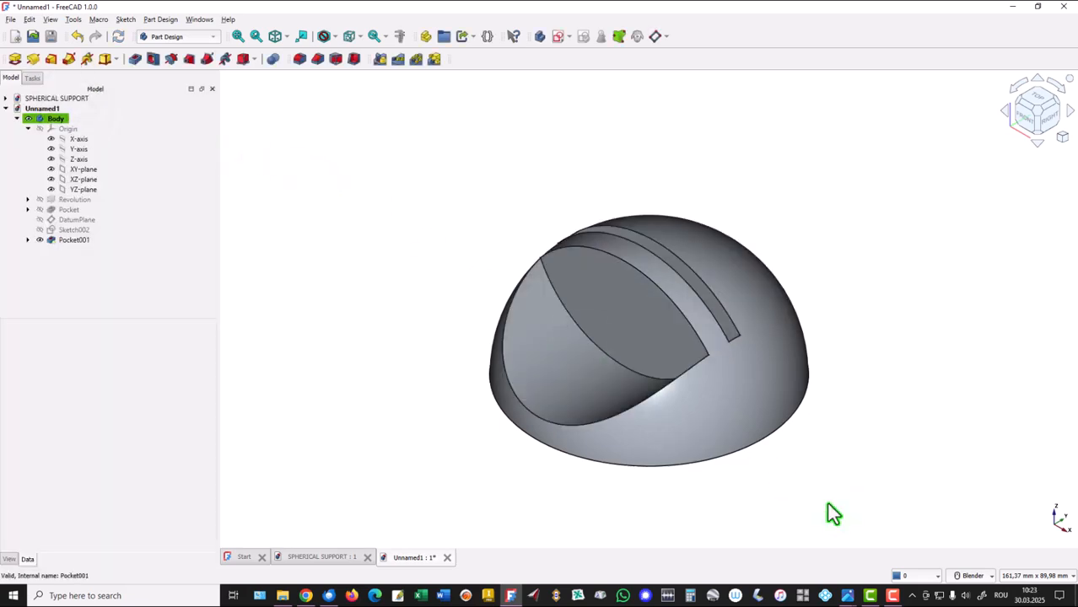
# Check the hole positions and diameters in the reference drawing, then return to FreeCAD.
pyautogui.moveTo(852, 597)
pyautogui.click(862, 536)
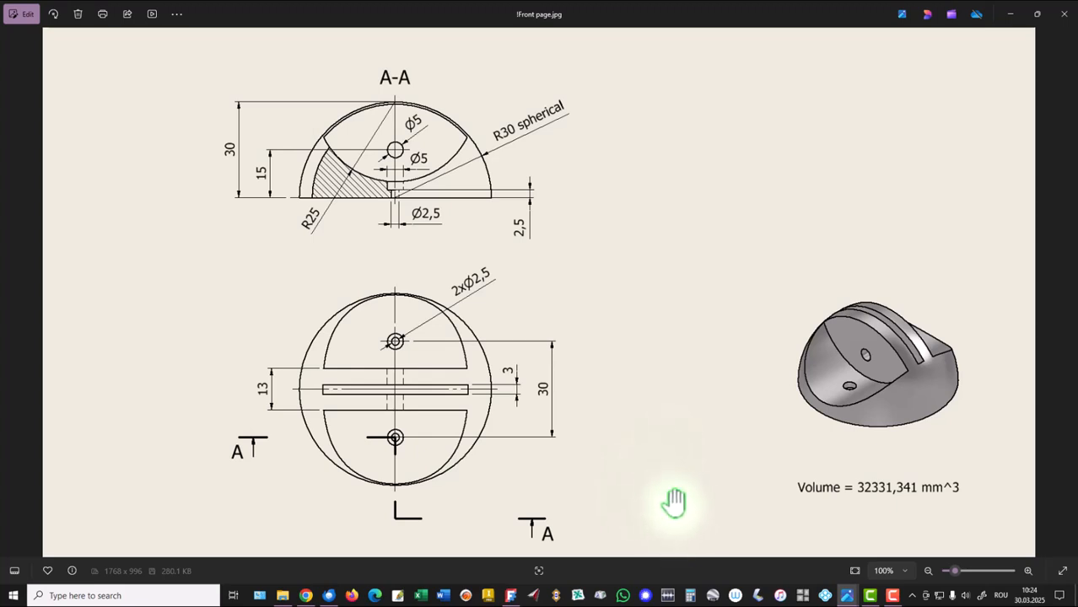
pyautogui.click(512, 595)
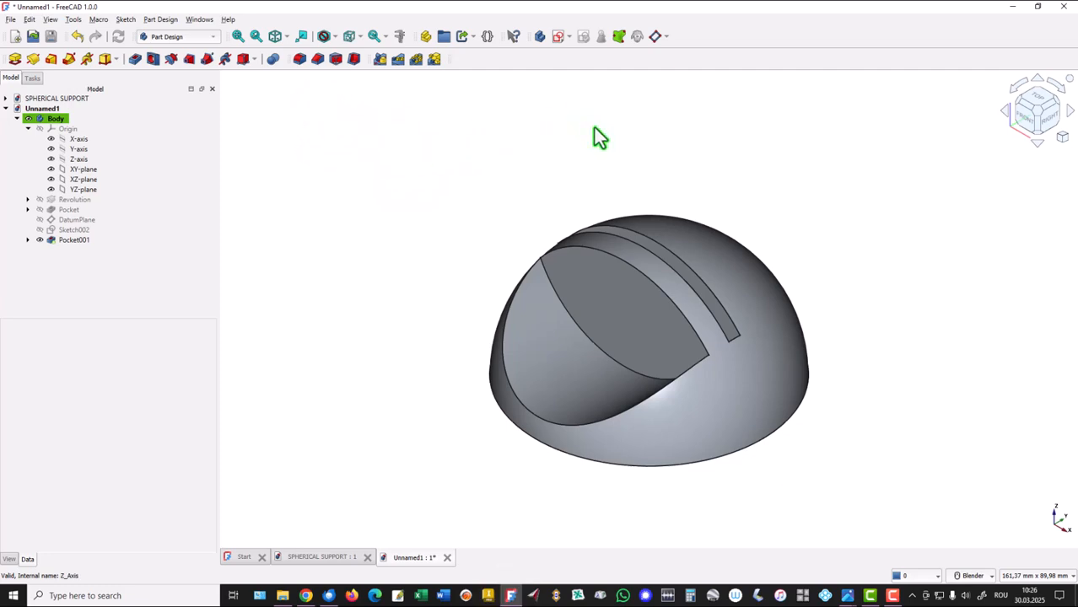
# Create a second datum plane attached to the body's origin XZ plane with a z-direction offset of 15 mm.
pyautogui.click(654, 37)
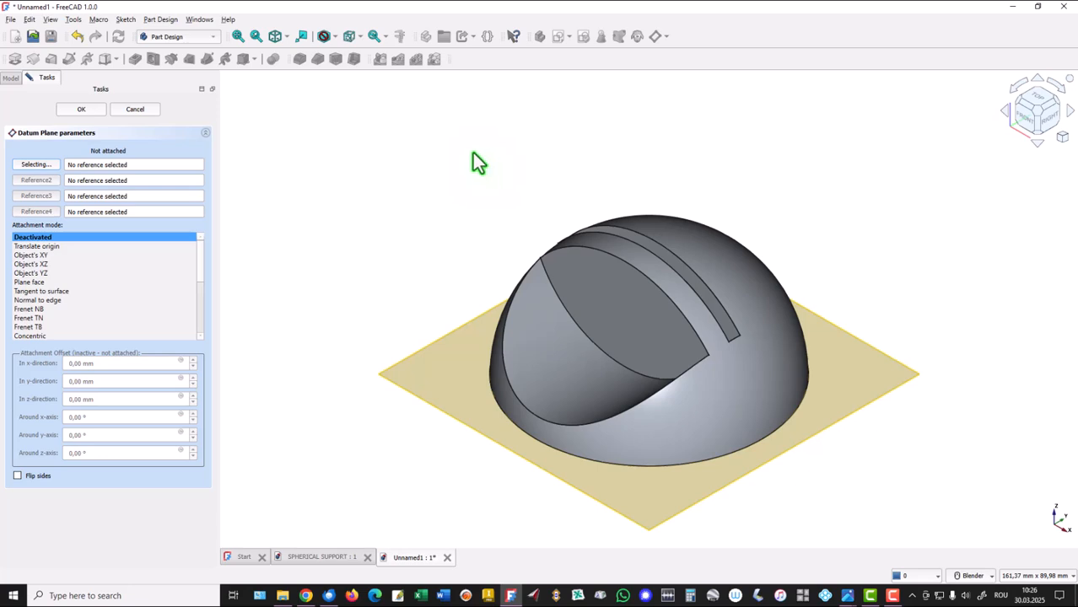
pyautogui.click(9, 78)
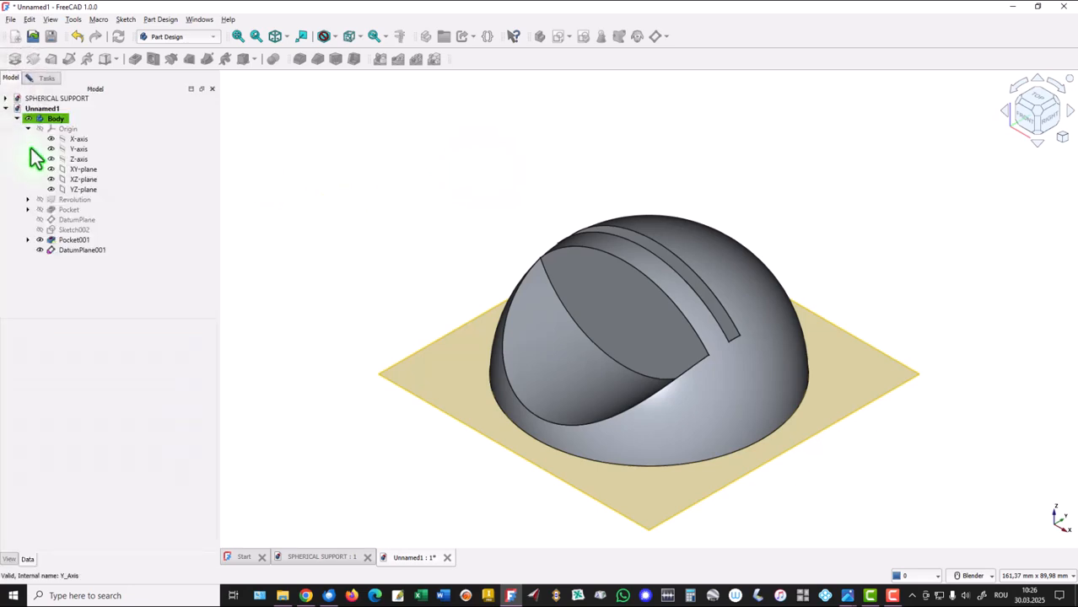
pyautogui.click(82, 180)
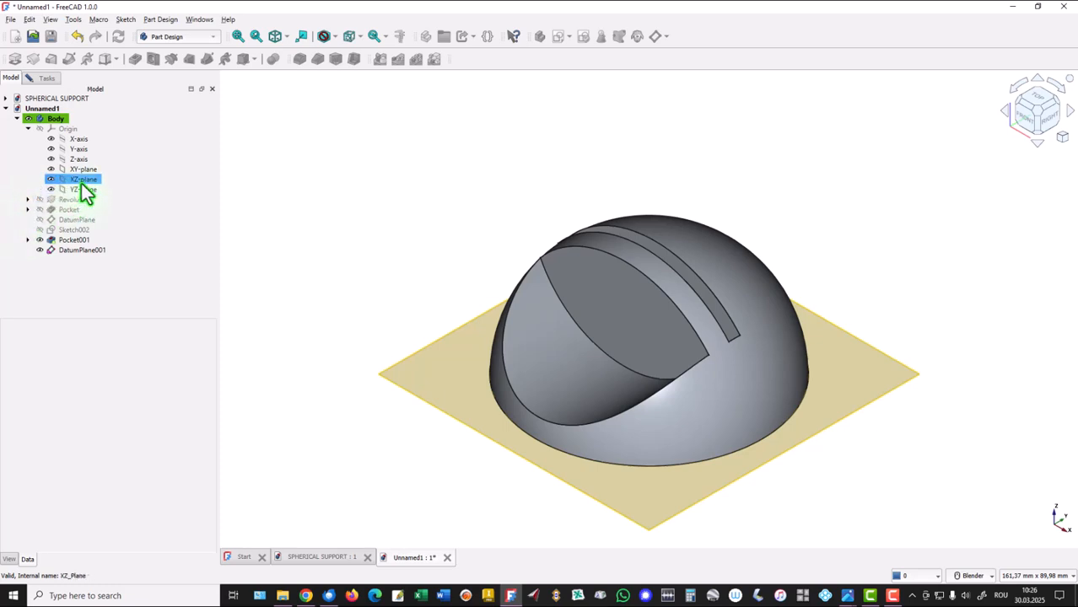
pyautogui.click(84, 182)
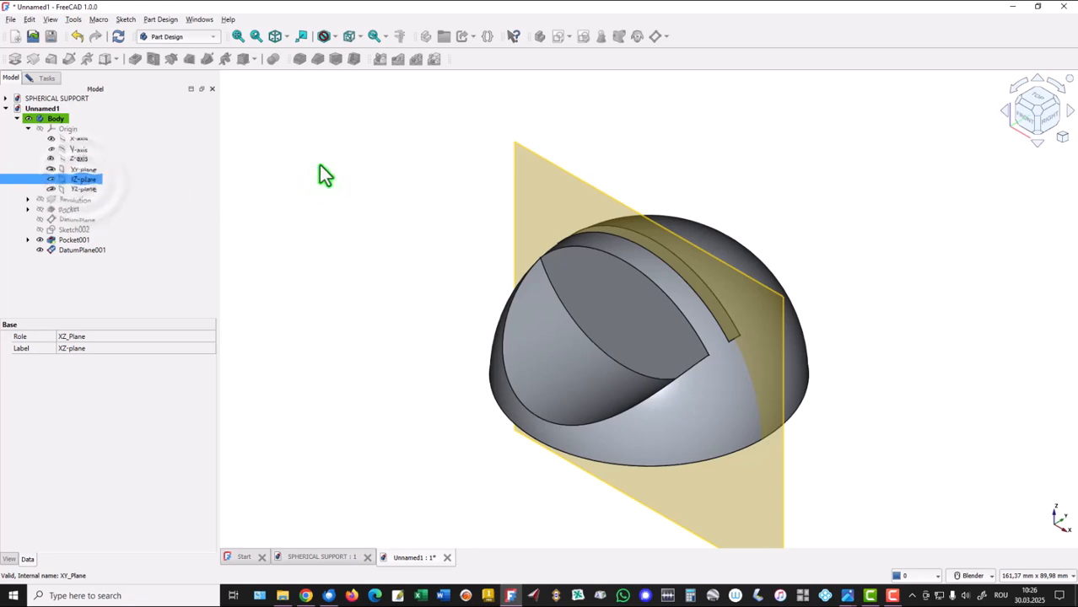
pyautogui.click(43, 81)
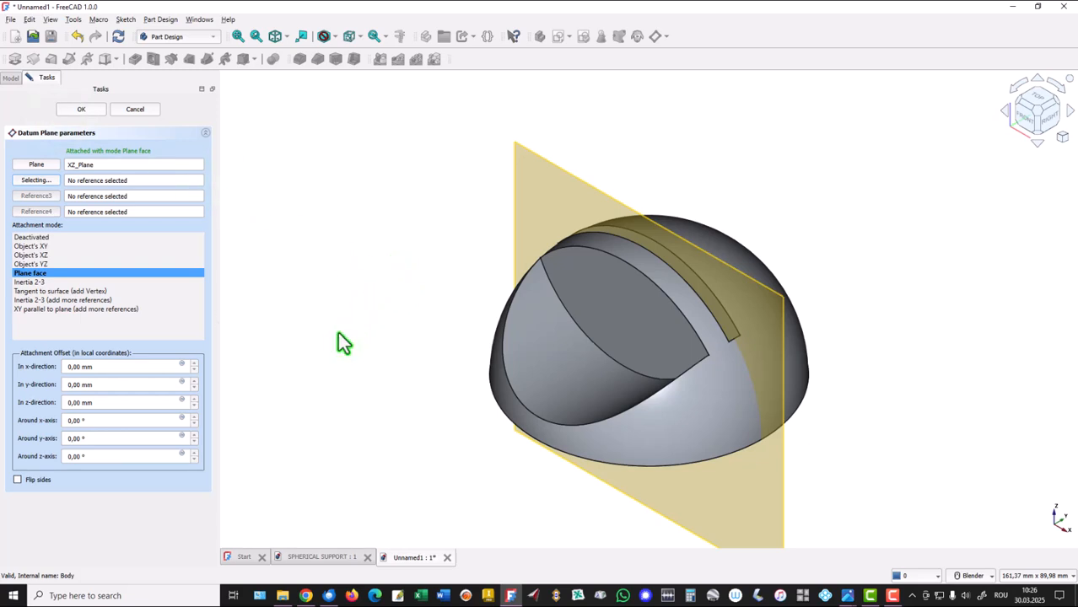
pyautogui.click(108, 402)
pyautogui.press('Return')
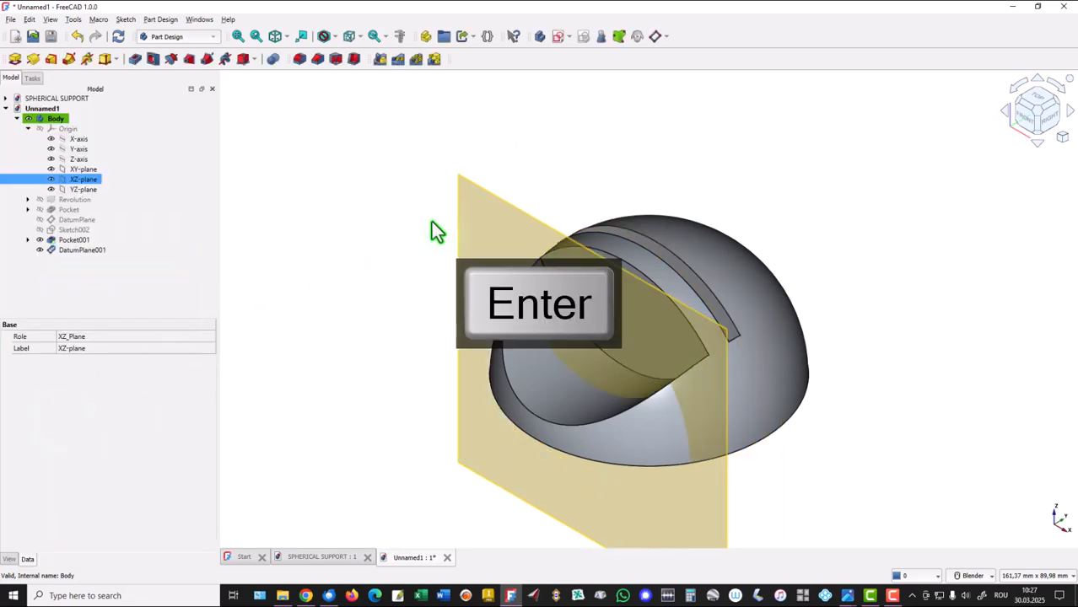
# Create a sketch on the 15 mm offset datum plane and turn on its section view.
pyautogui.click(592, 141)
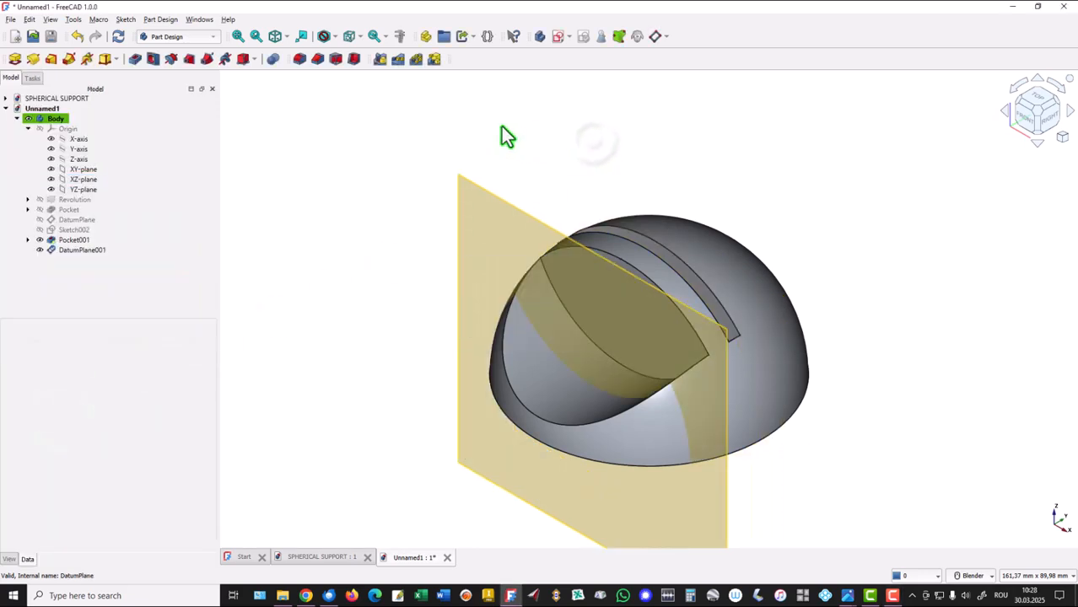
pyautogui.click(557, 37)
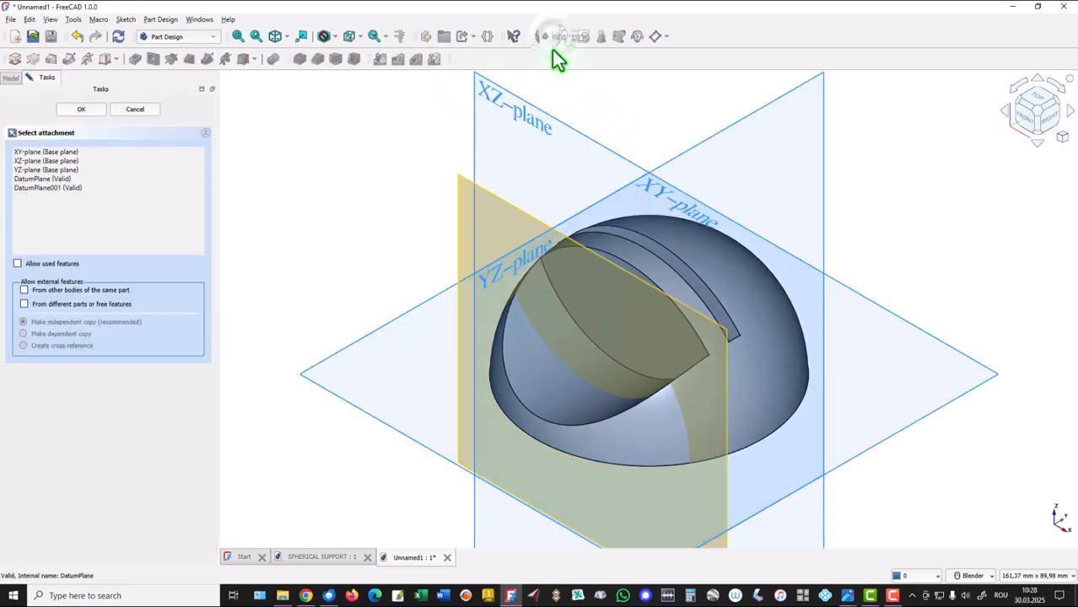
pyautogui.click(513, 215)
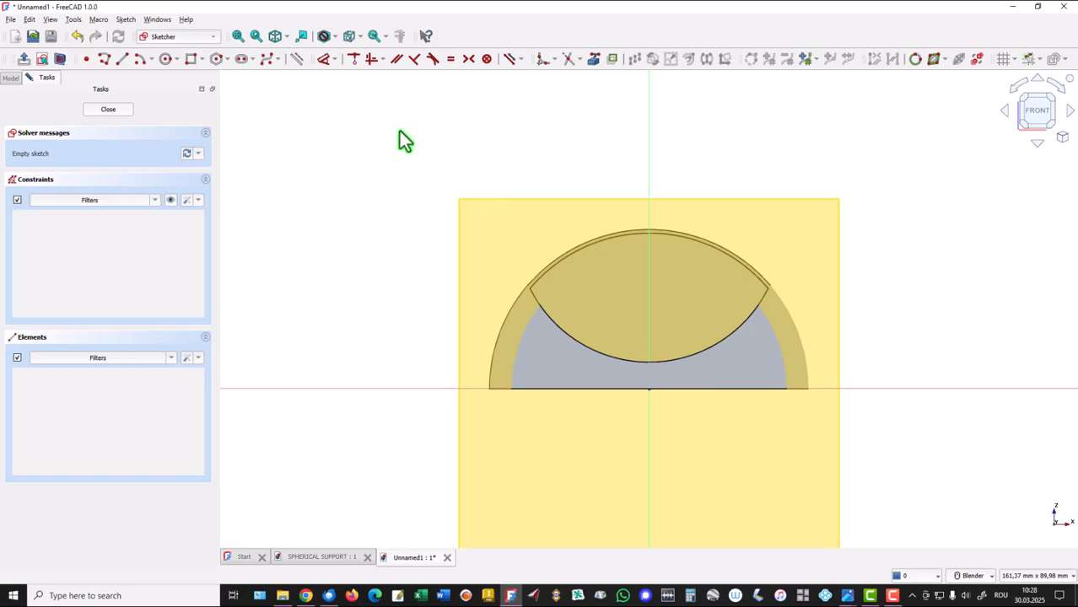
pyautogui.click(61, 59)
pyautogui.click(393, 177)
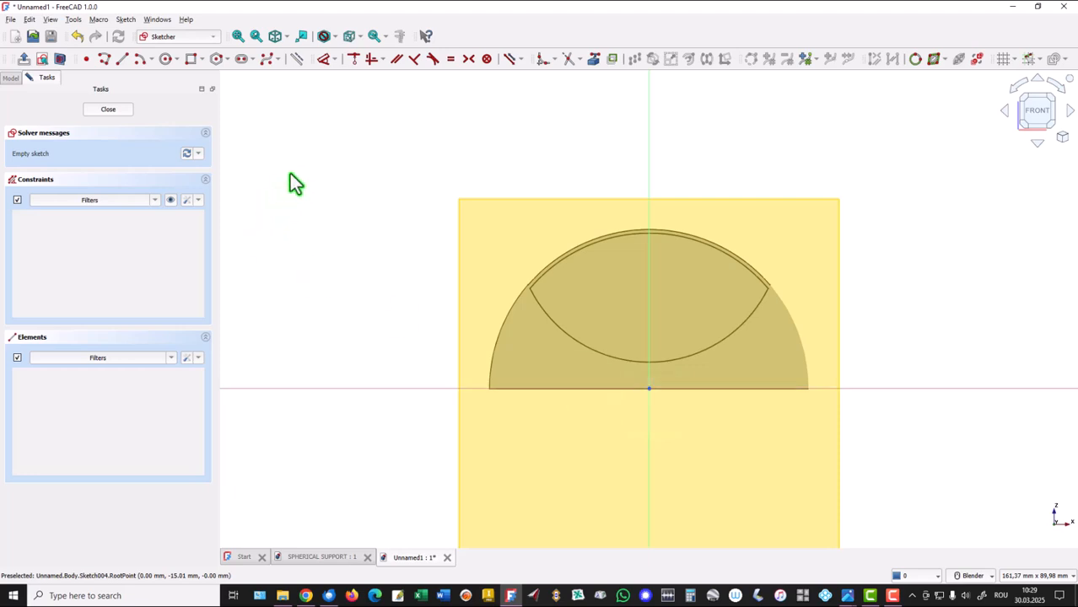
# Sketch a closed six-line stepped half-profile from the origin along the vertical axis, about 41.5 mm tall and 7.7 mm wide, with a narrower foot.
pyautogui.click(103, 59)
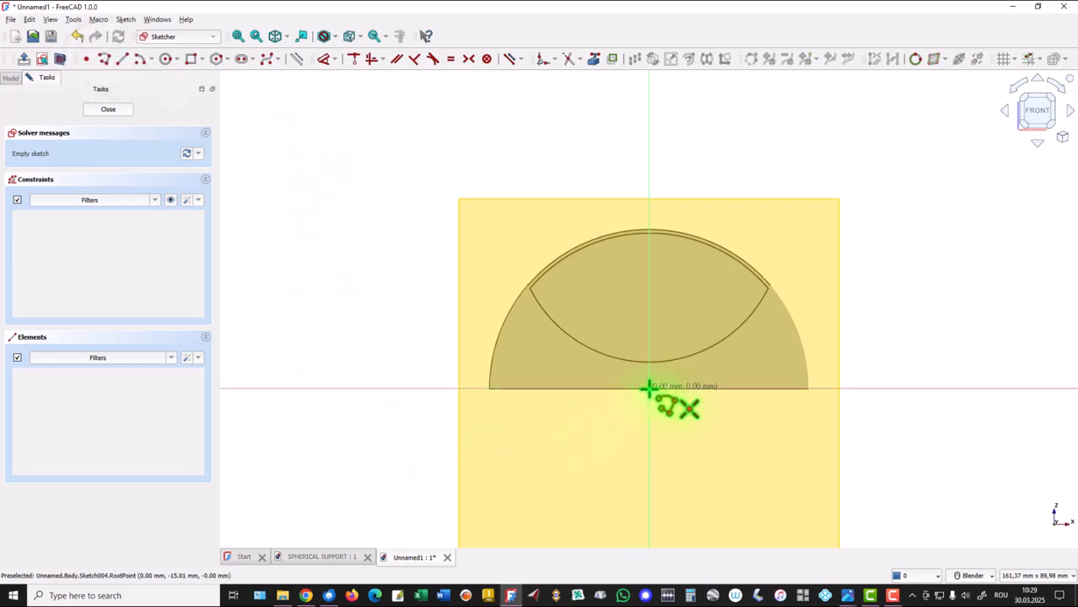
pyautogui.click(647, 389)
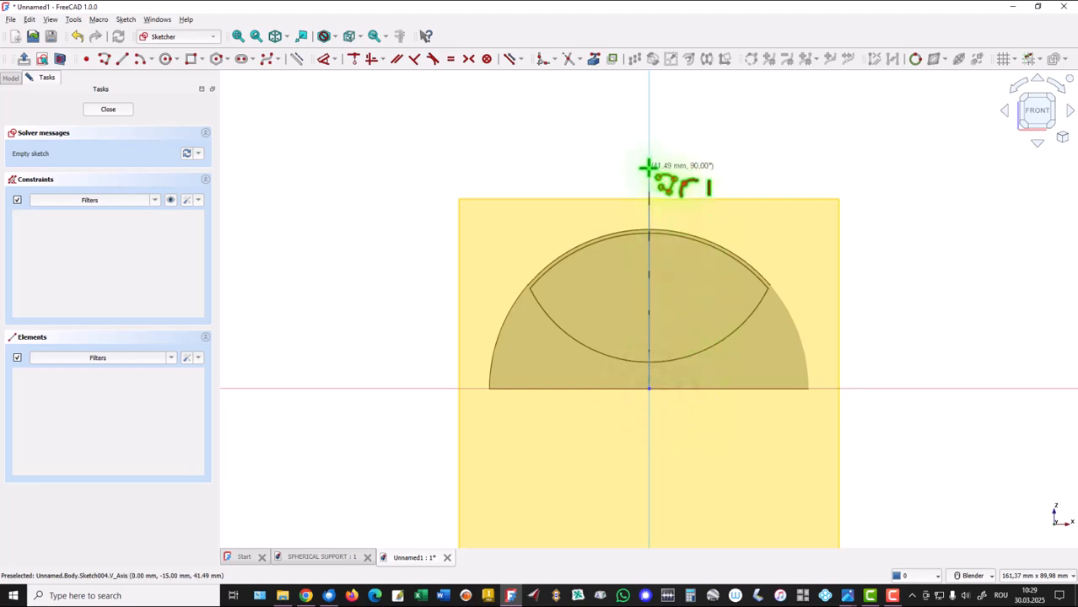
pyautogui.click(648, 166)
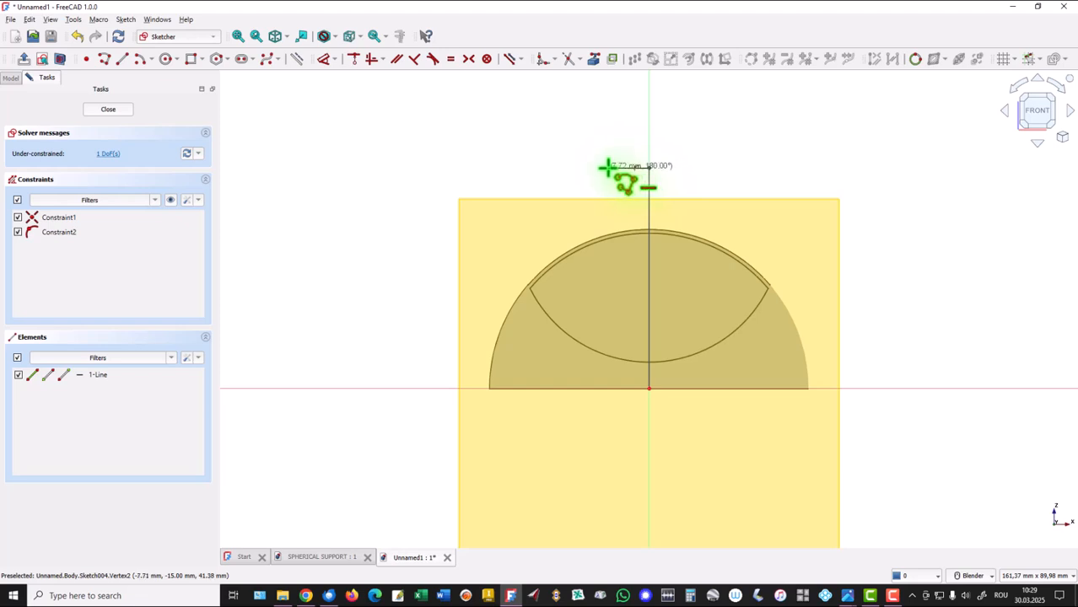
pyautogui.click(608, 167)
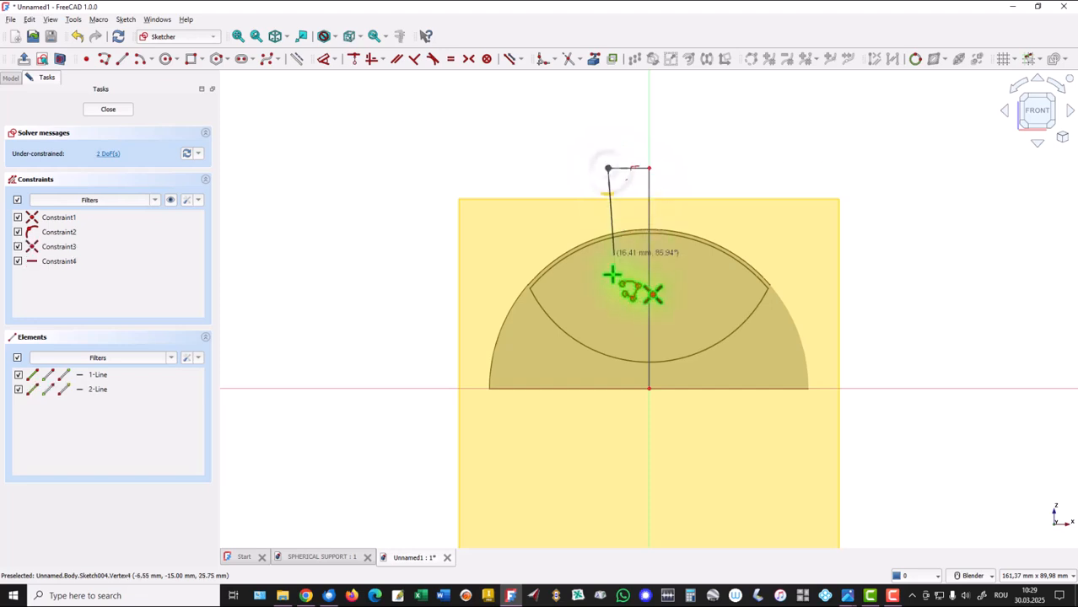
pyautogui.click(608, 368)
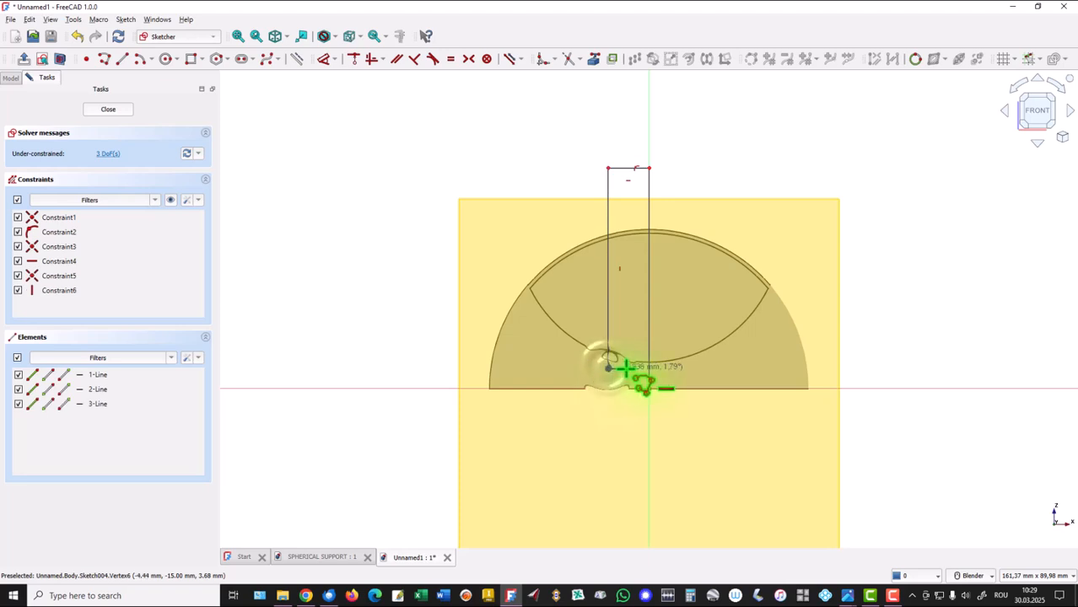
pyautogui.click(629, 369)
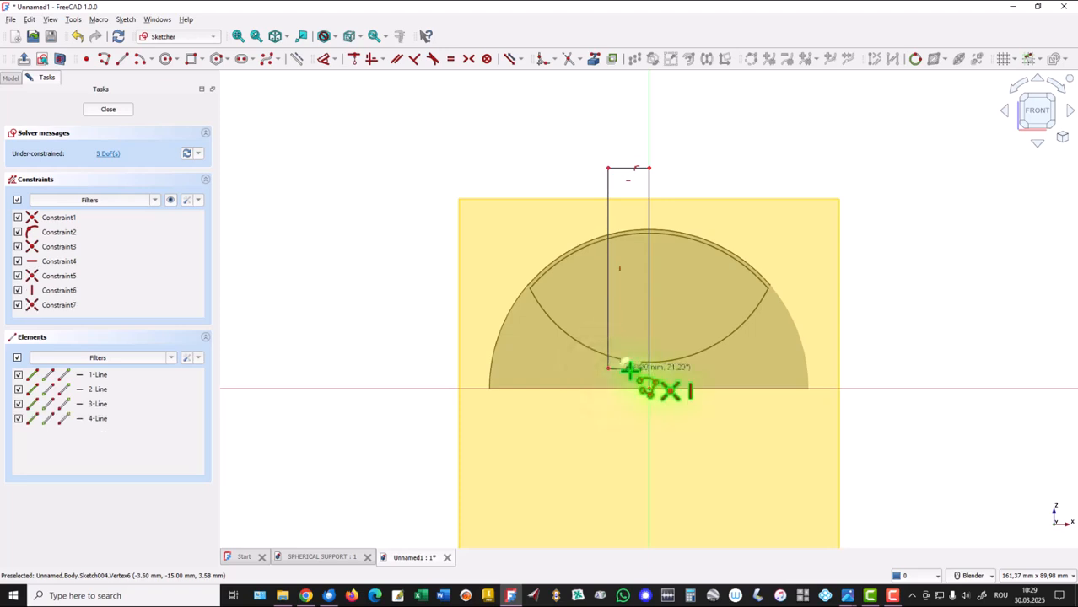
pyautogui.click(629, 388)
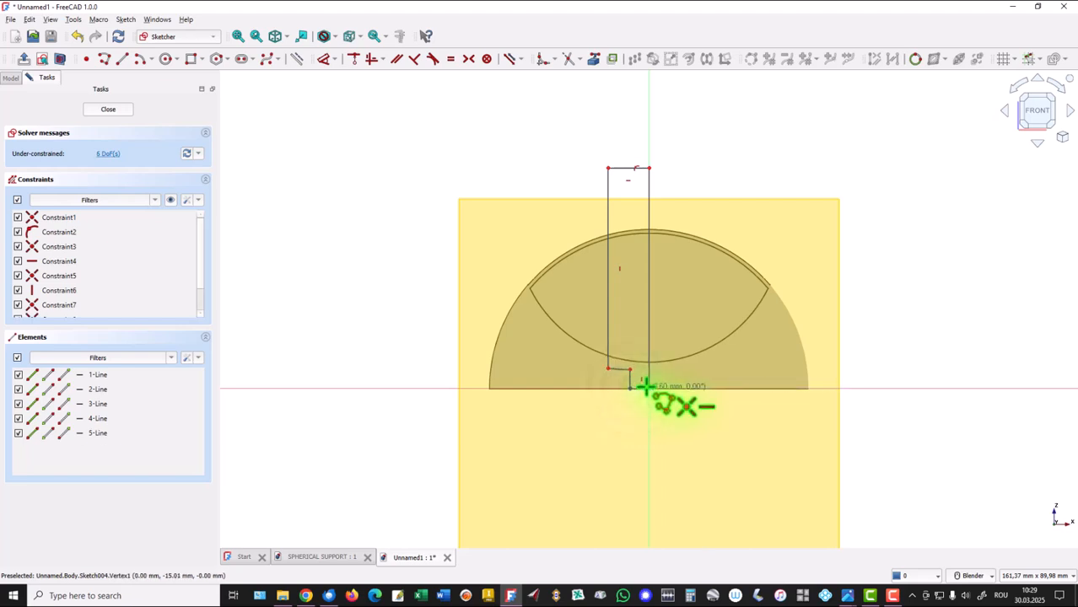
pyautogui.click(647, 388)
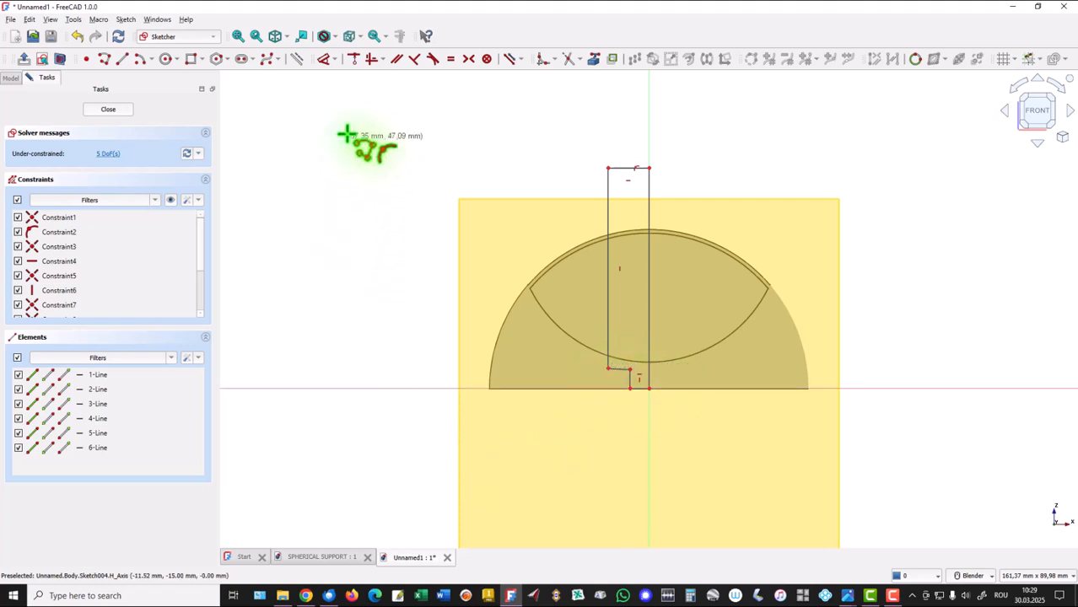
# Constrain the short step line near the profile's foot to be horizontal.
pyautogui.click(369, 61)
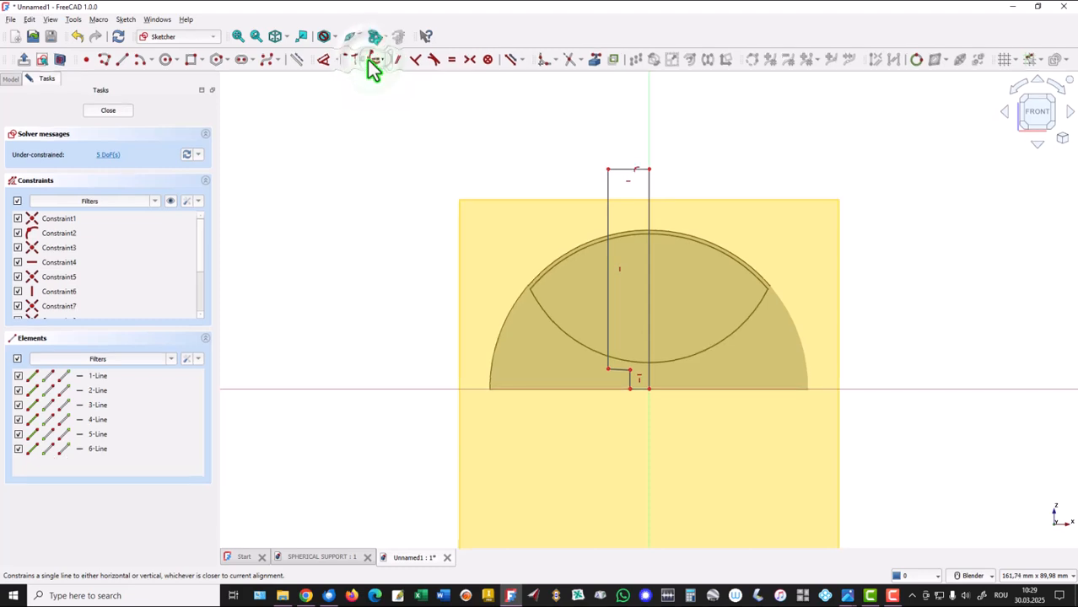
pyautogui.click(620, 371)
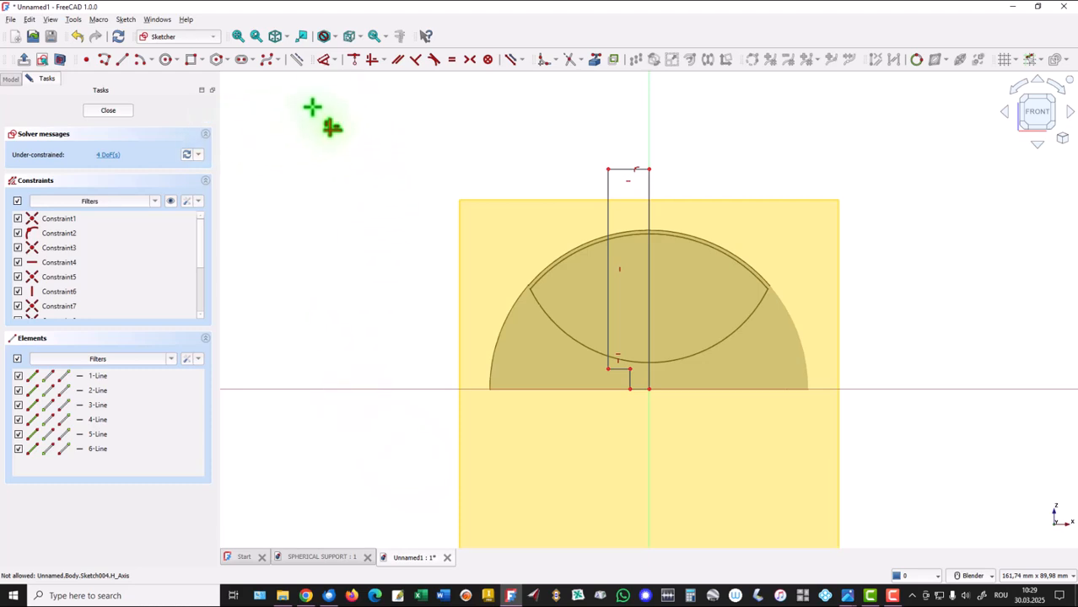
pyautogui.rightClick(386, 168)
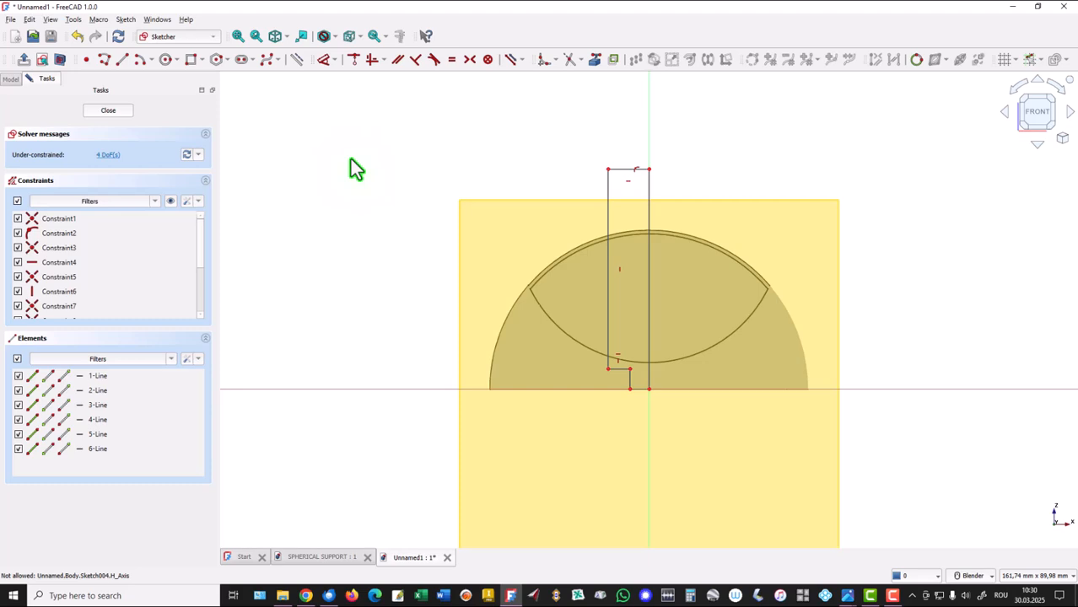
# Dimension the distance from the foot's short vertical line to the central axis line as 1.25 mm.
pyautogui.press('d')
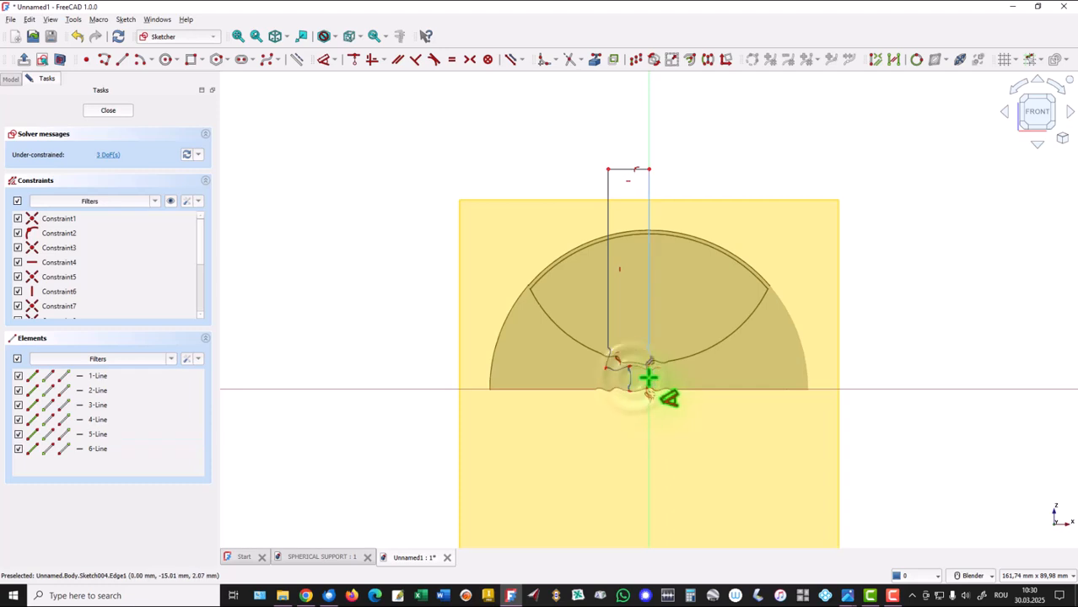
pyautogui.click(640, 379)
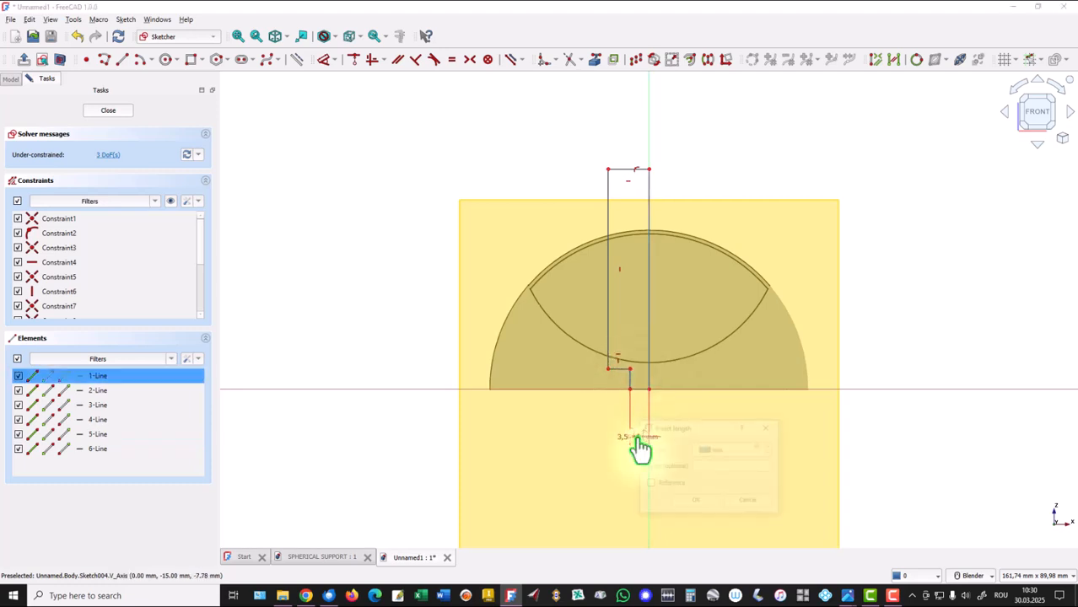
pyautogui.click(639, 443)
pyautogui.write('2')
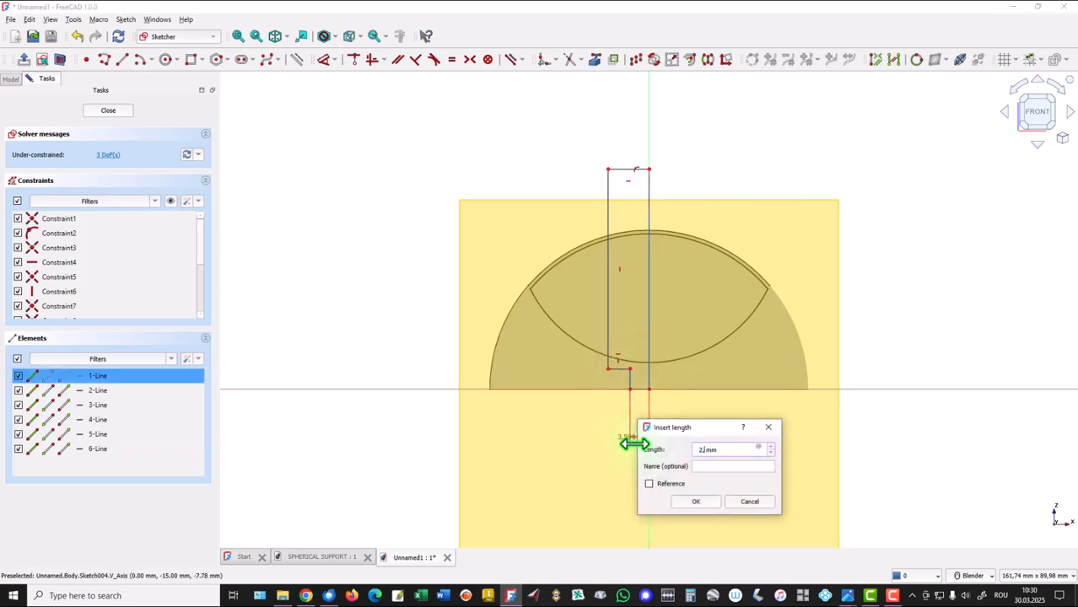
pyautogui.press('Return')
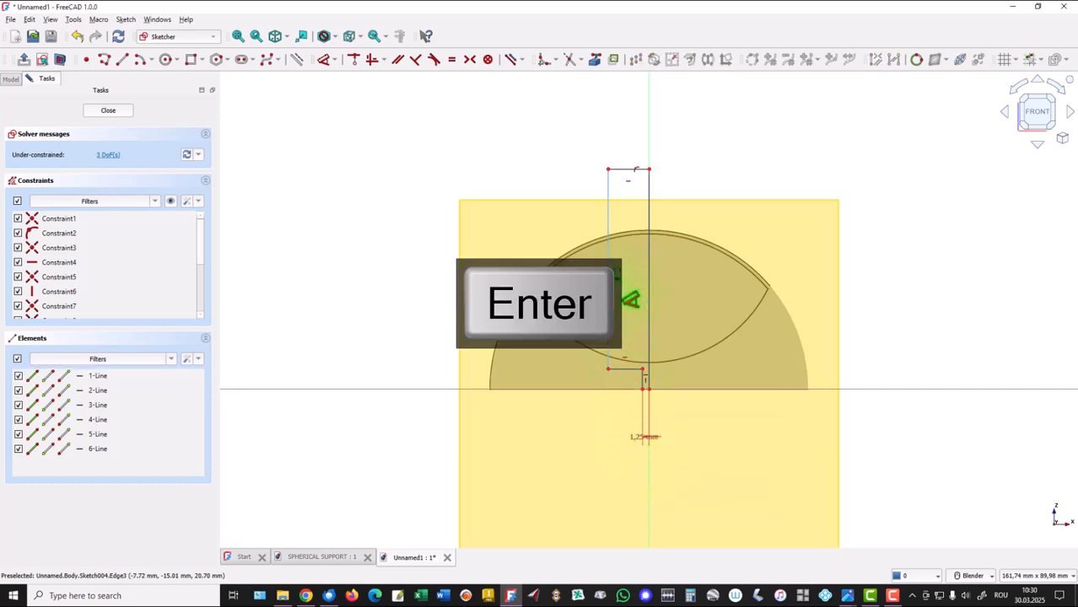
# Dimension the distance from the profile's long outer line to the central axis line as 5/2 mm.
pyautogui.click(607, 277)
pyautogui.click(647, 285)
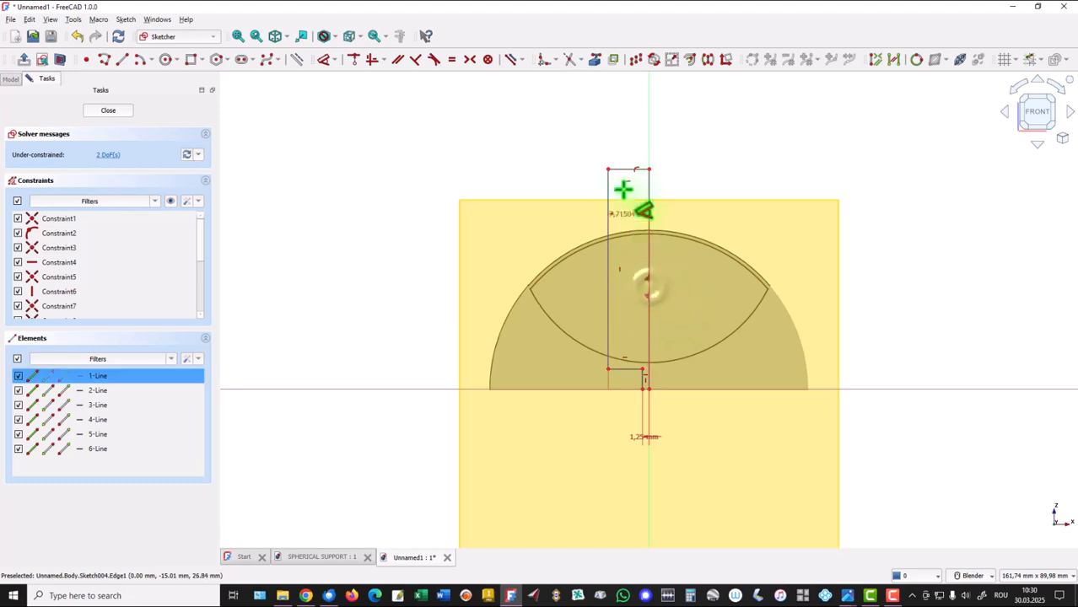
pyautogui.click(624, 135)
pyautogui.write('5/2')
pyautogui.press('Return')
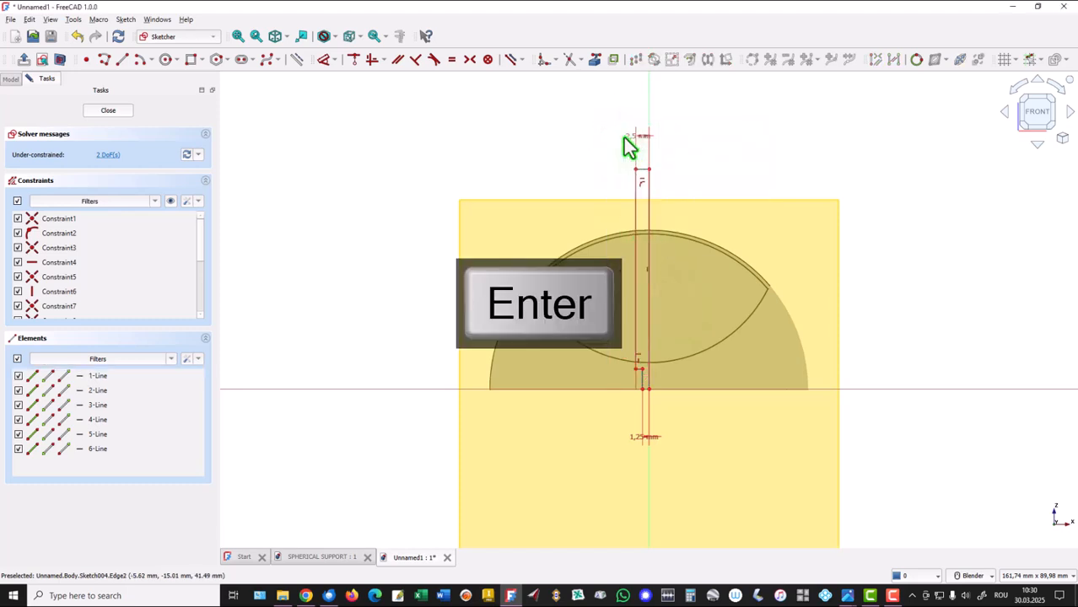
# Set the height of the foot's short vertical line to 2.5 mm and close the sketch.
pyautogui.scroll(3, 671, 390)
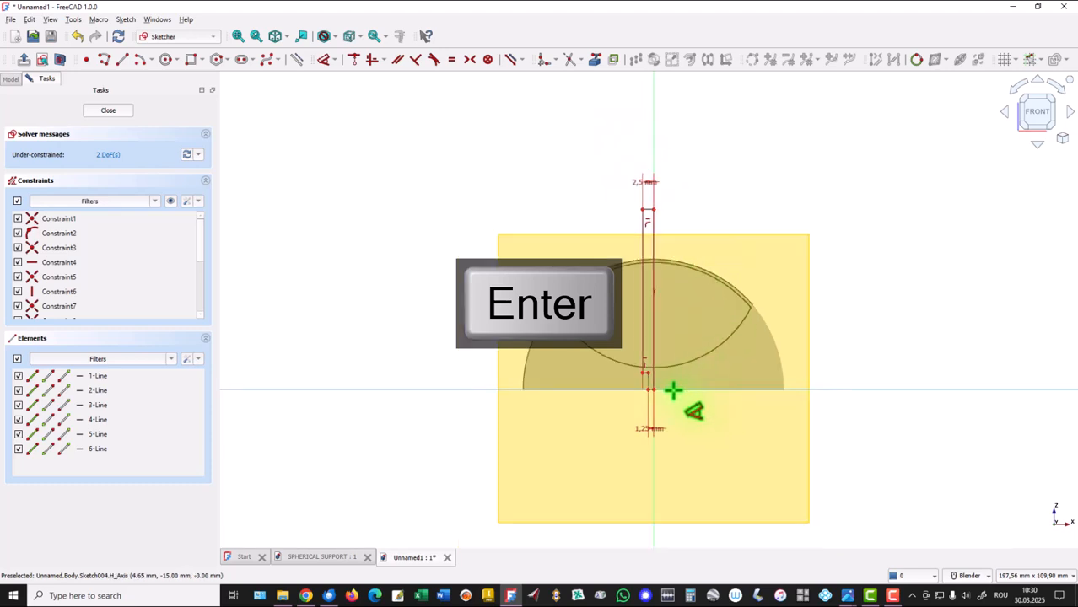
pyautogui.scroll(2, 656, 387)
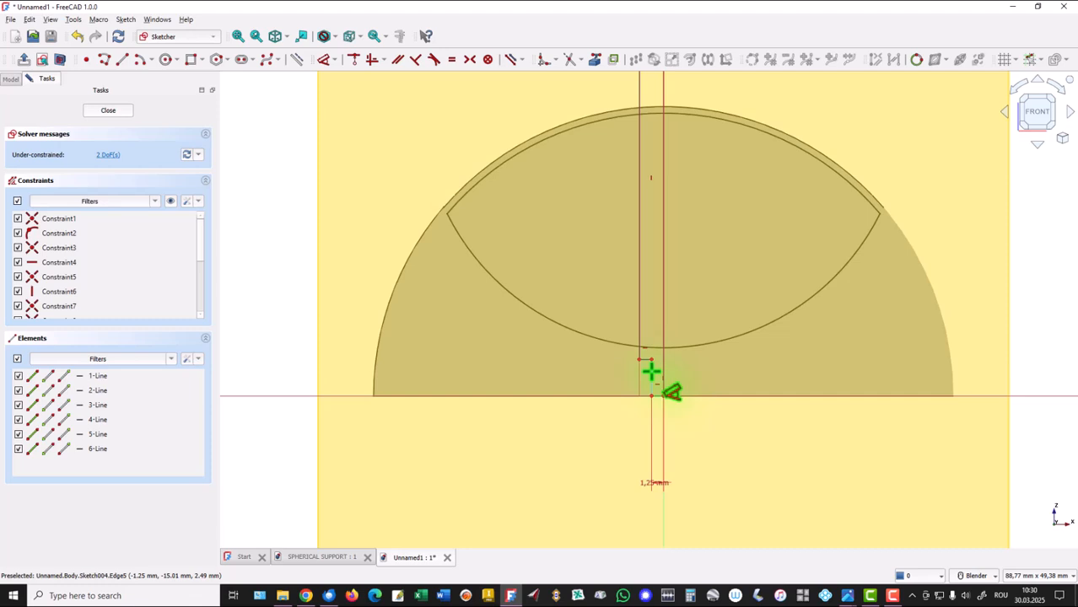
pyautogui.click(651, 371)
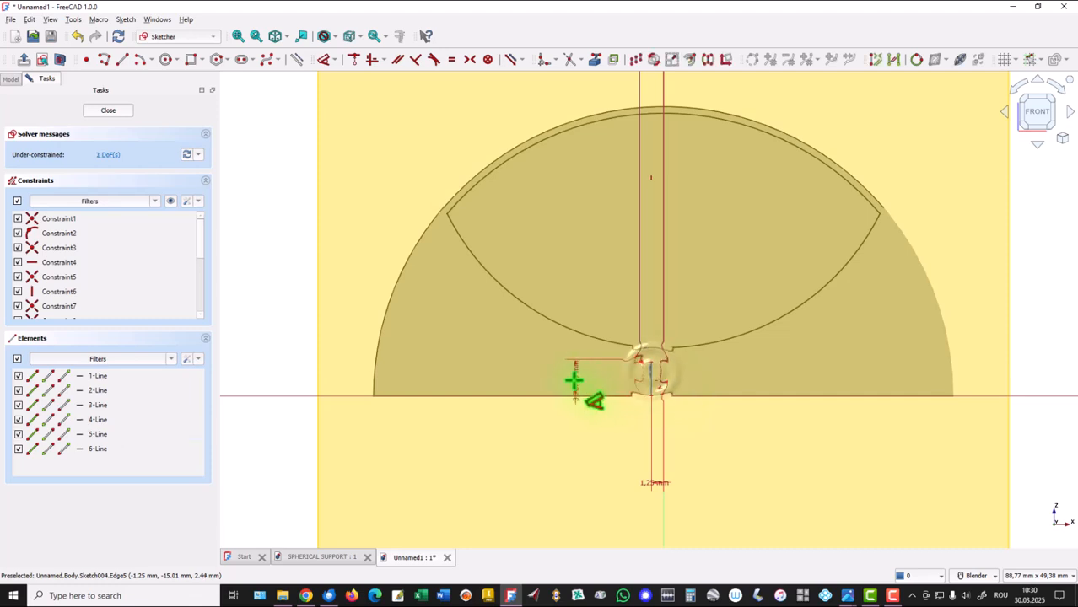
pyautogui.click(553, 386)
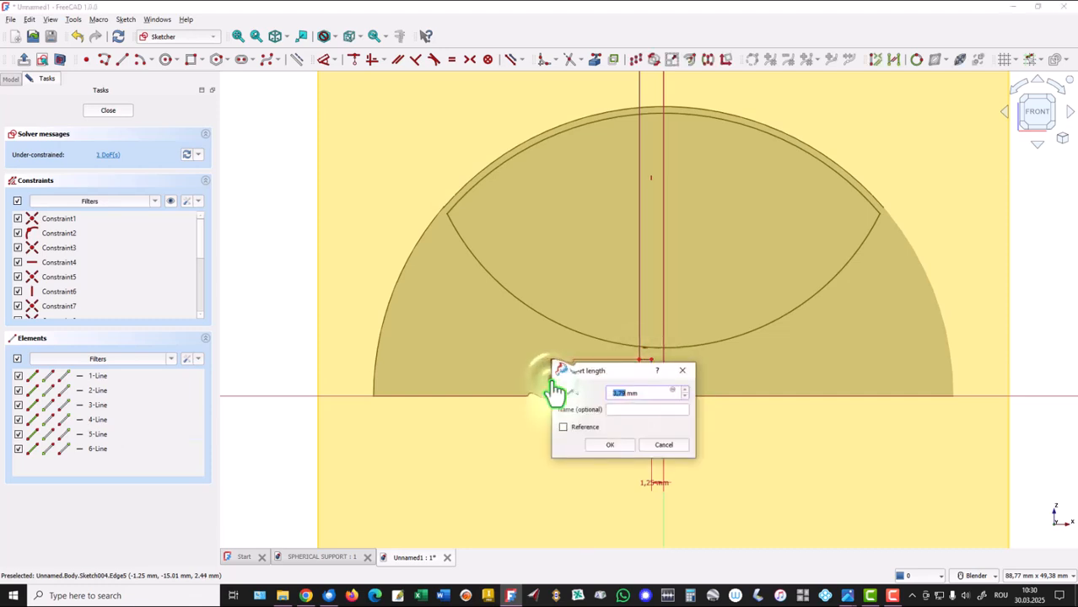
pyautogui.write('2,5')
pyautogui.press('Return')
pyautogui.click(239, 37)
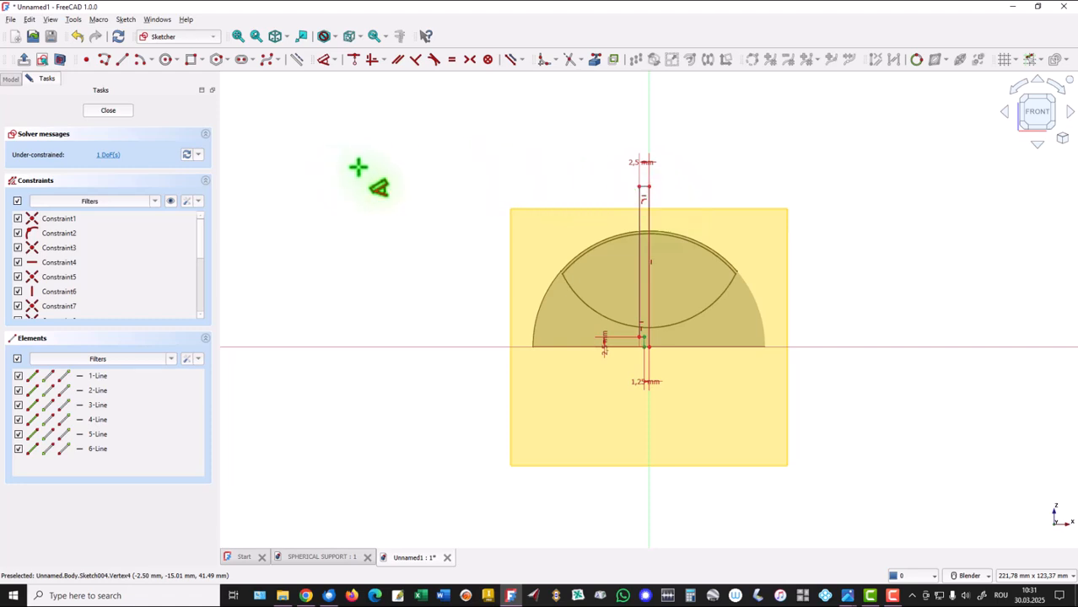
pyautogui.click(122, 111)
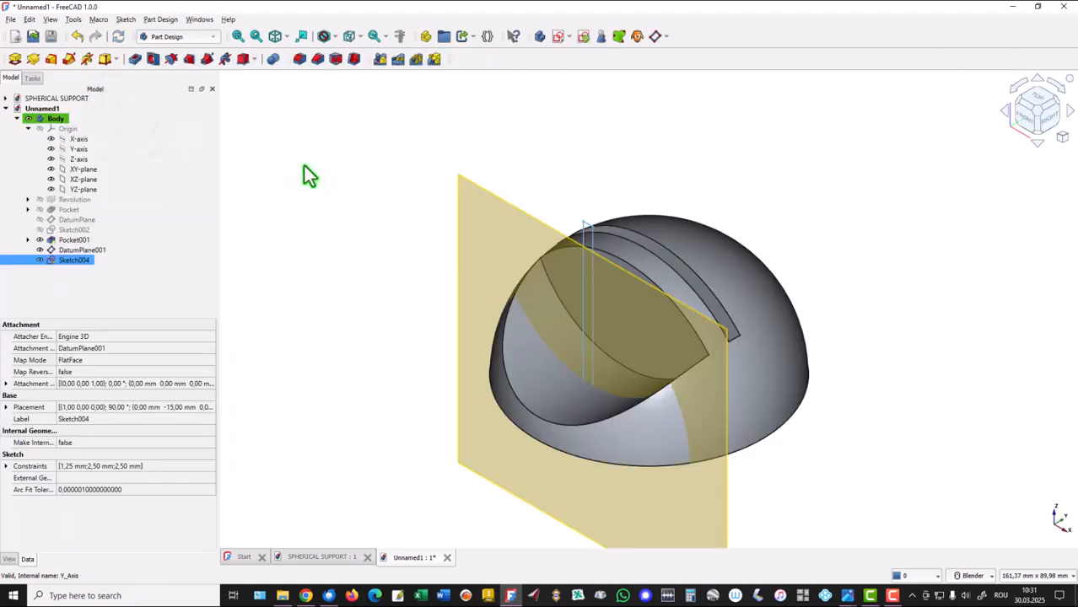
# Cut the stepped hole with a 360° groove of the profile sketch around its vertical sketch axis.
pyautogui.click(32, 60)
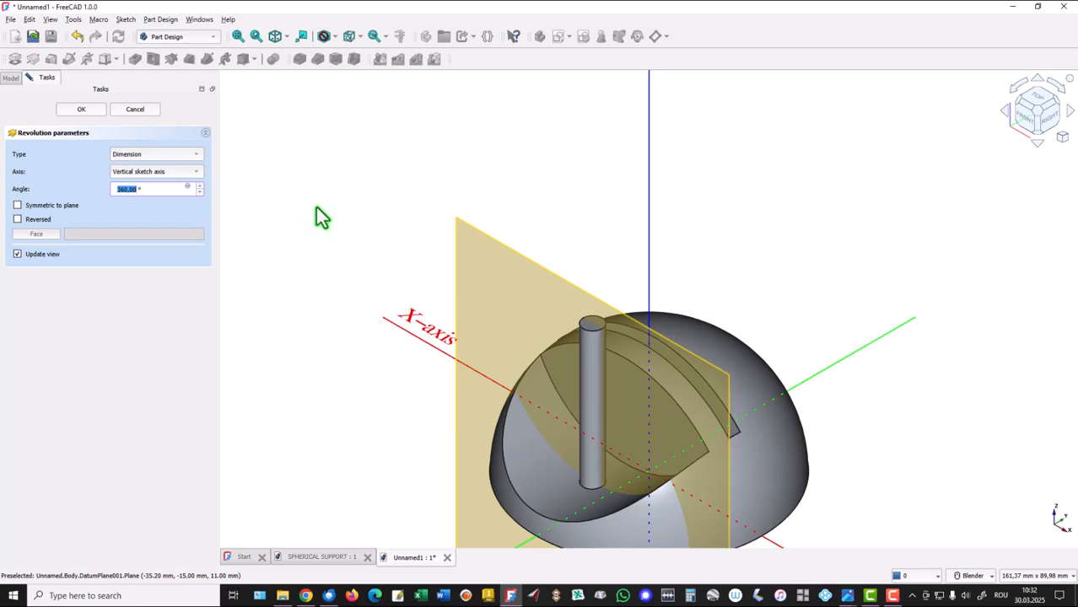
pyautogui.hotkey('ctrl', 'z')
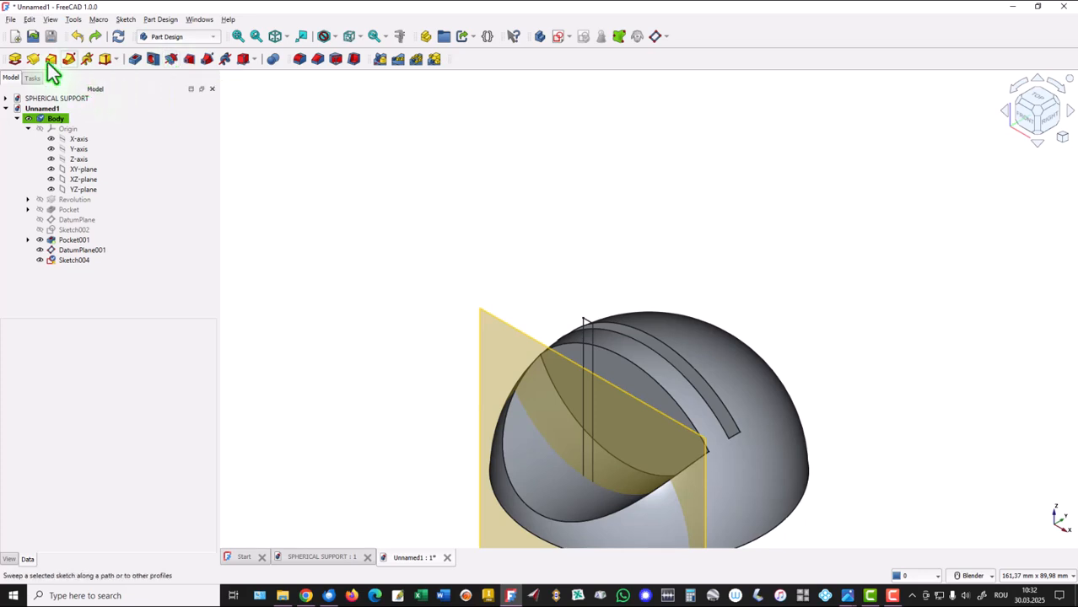
pyautogui.click(172, 59)
pyautogui.moveTo(379, 431)
pyautogui.mouseDown(button='middle')
pyautogui.moveTo(390, 447)
pyautogui.moveTo(381, 419)
pyautogui.mouseUp(button='middle')
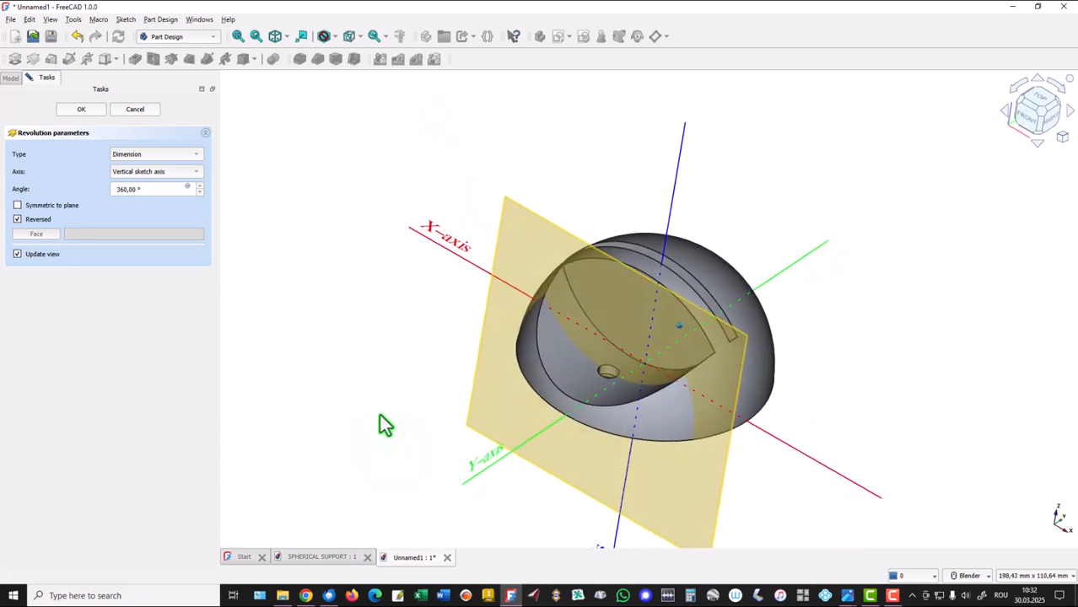
pyautogui.click(73, 111)
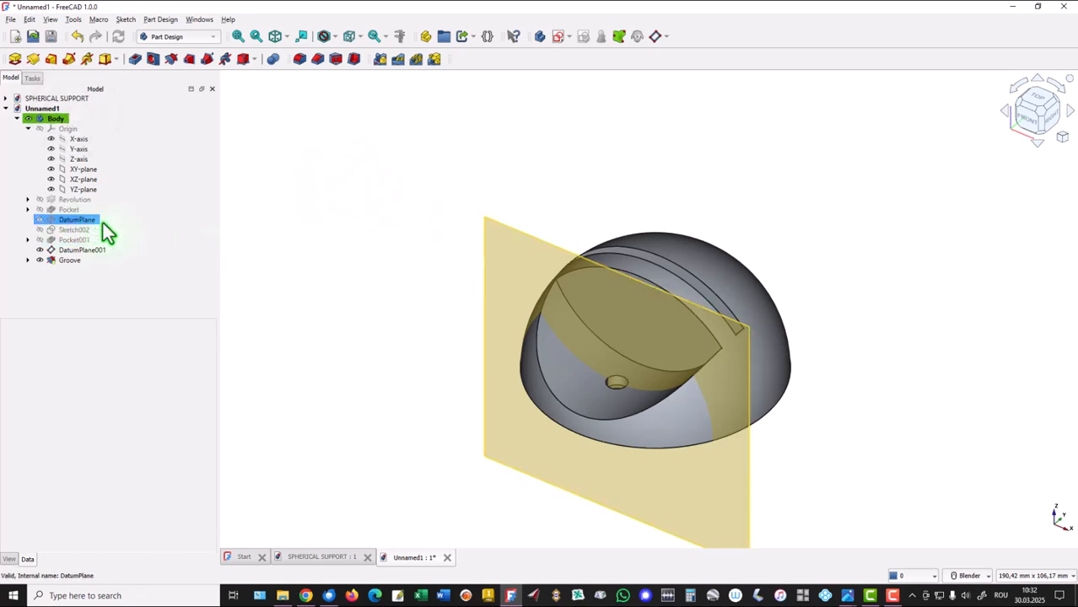
# Hide the second datum plane and fit the model in the isometric view.
pyautogui.click(74, 251)
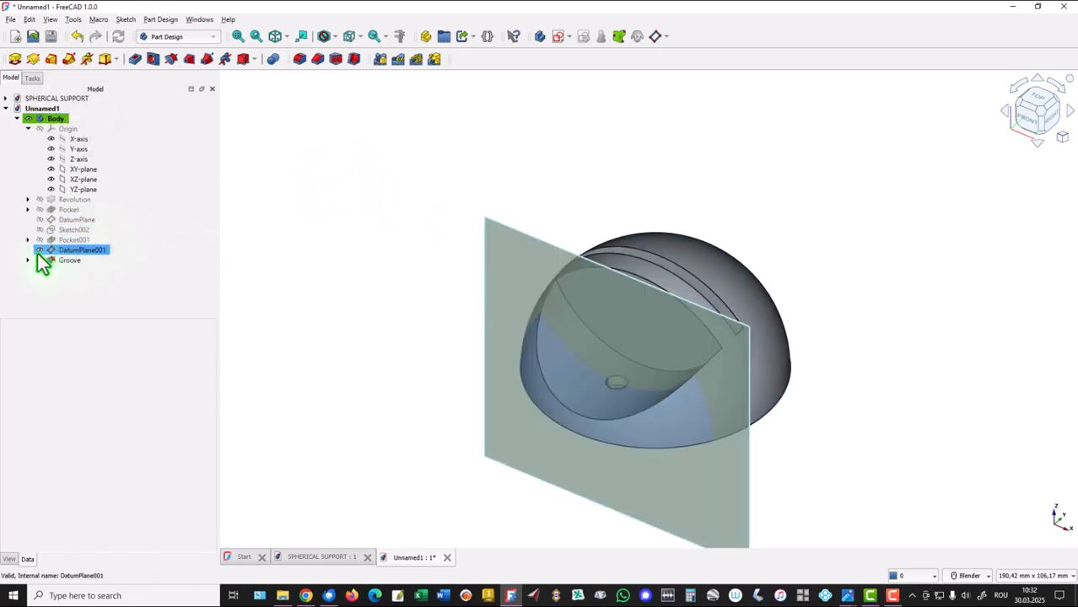
pyautogui.click(40, 251)
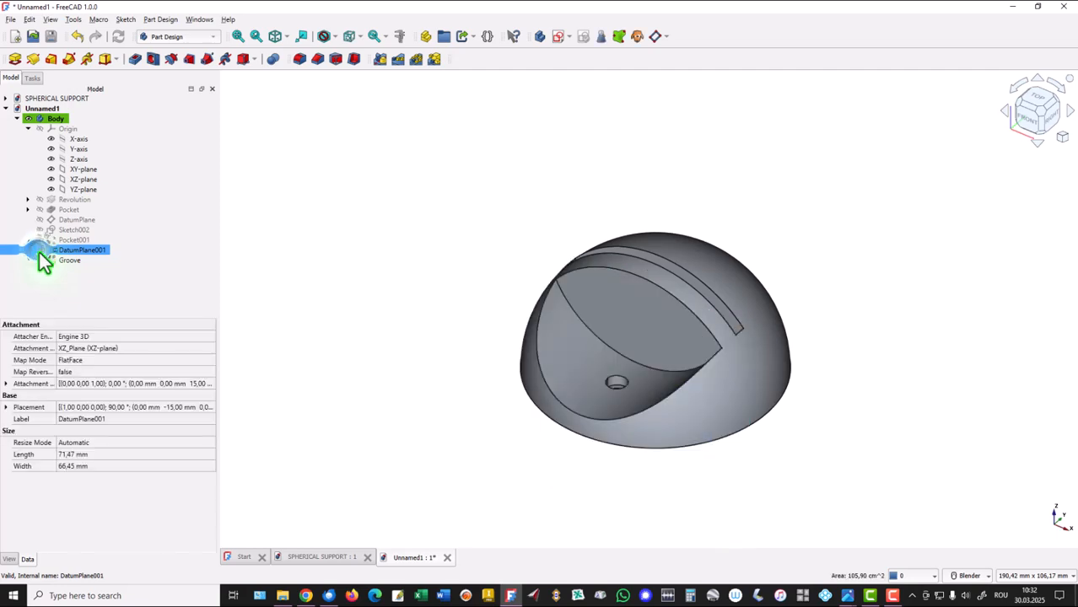
pyautogui.click(388, 212)
pyautogui.click(277, 37)
pyautogui.click(238, 36)
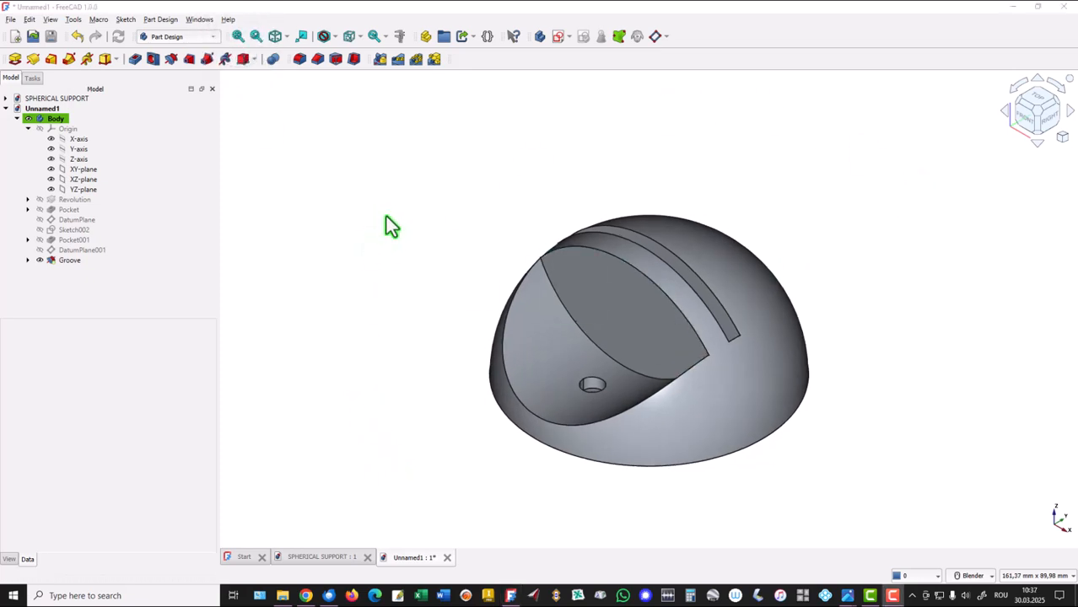
pyautogui.click(386, 217)
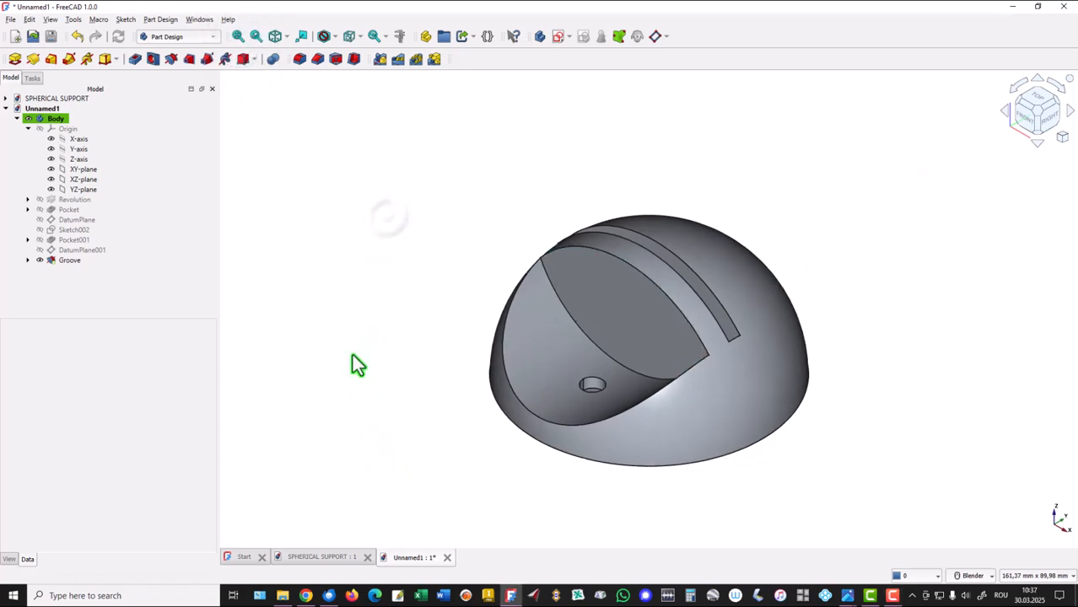
# Inspect the finished model in the SPHERICAL SUPPORT document, then return to the Unnamed1 document.
pyautogui.click(318, 559)
pyautogui.moveTo(372, 400); pyautogui.dragTo(371, 402, button='middle')
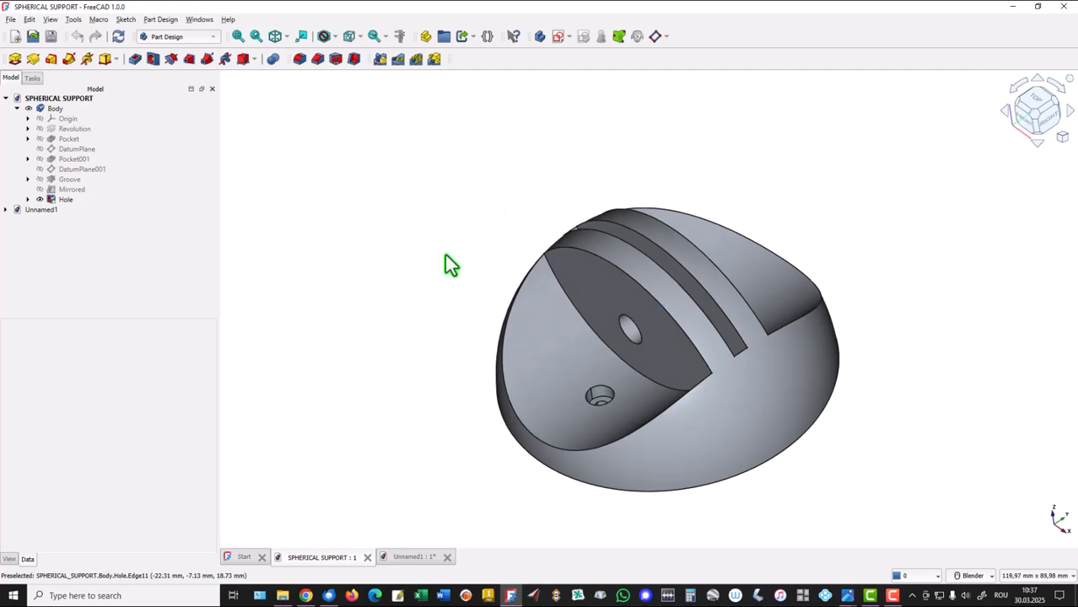
pyautogui.click(407, 558)
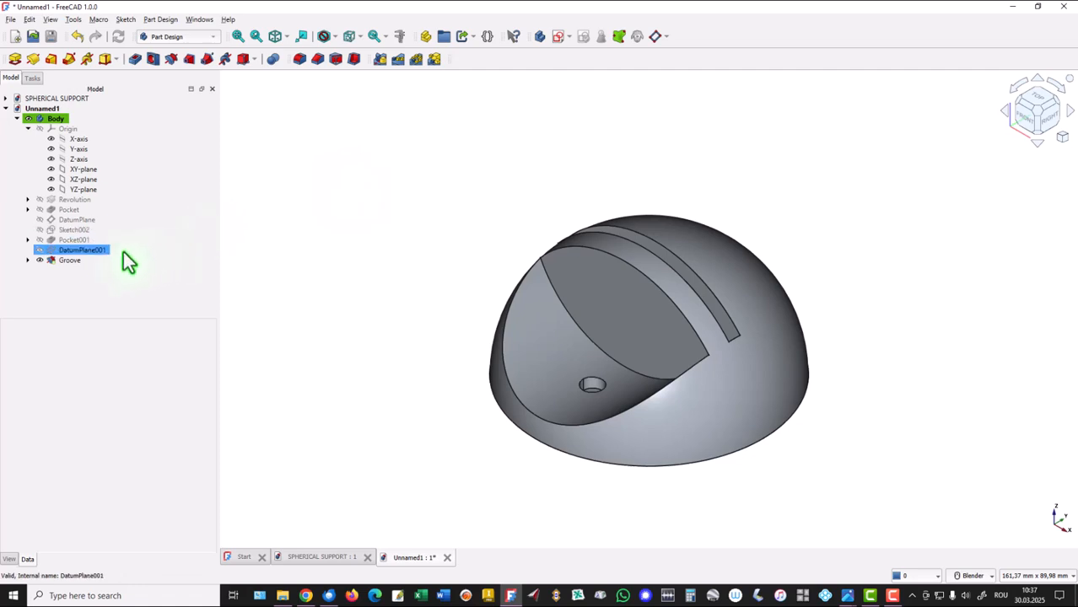
# Mirror the stepped-hole groove and the side-cut pocket across the Base XZ plane, transforming the tool shapes.
pyautogui.click(54, 262)
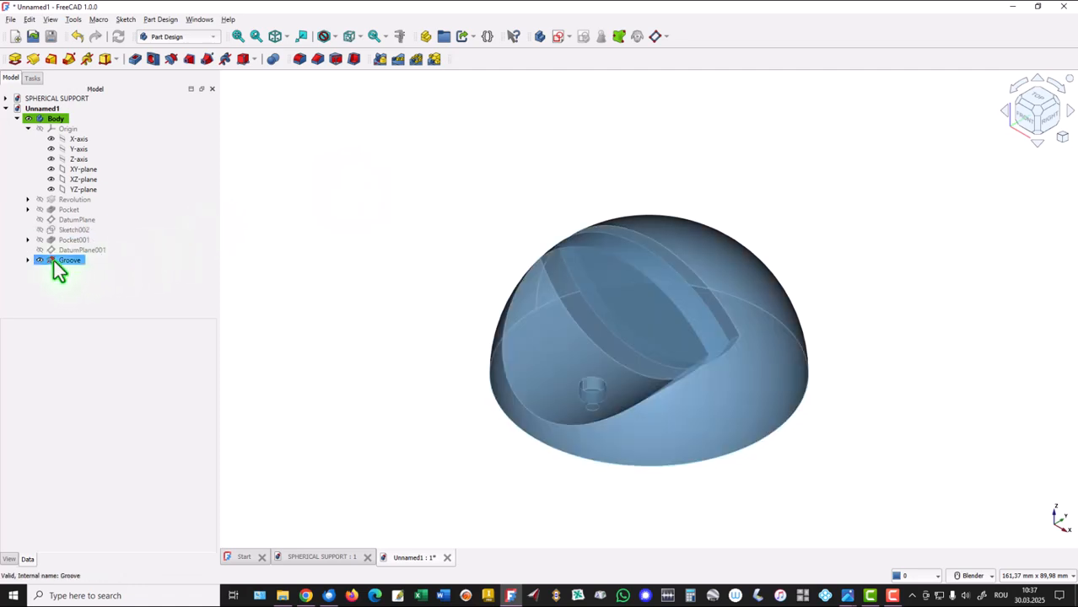
pyautogui.click(54, 260)
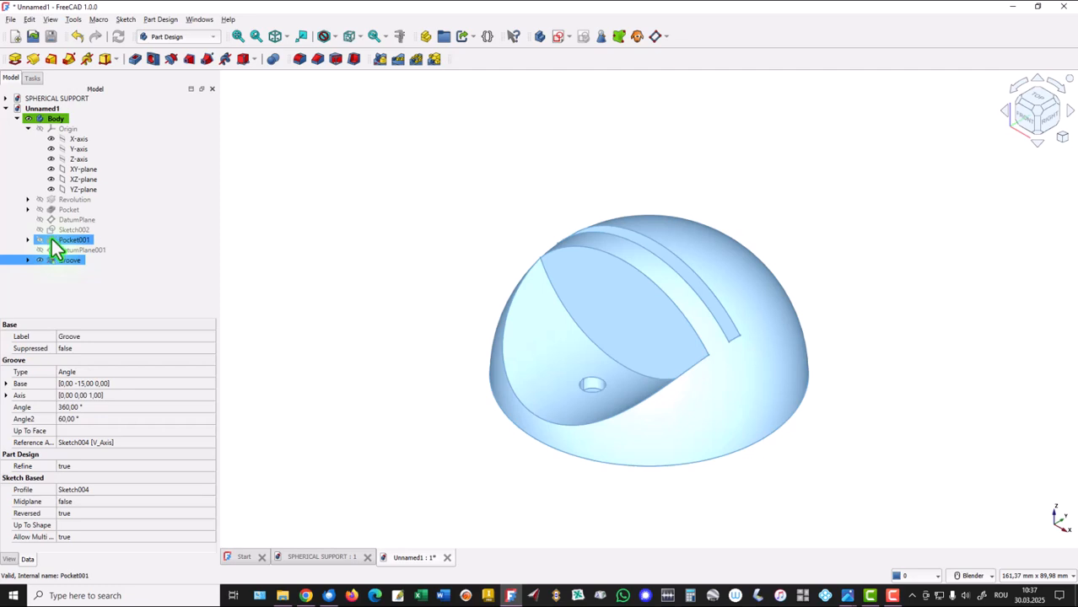
pyautogui.keyDown('ctrl'); pyautogui.click(52, 237); pyautogui.keyUp('ctrl')
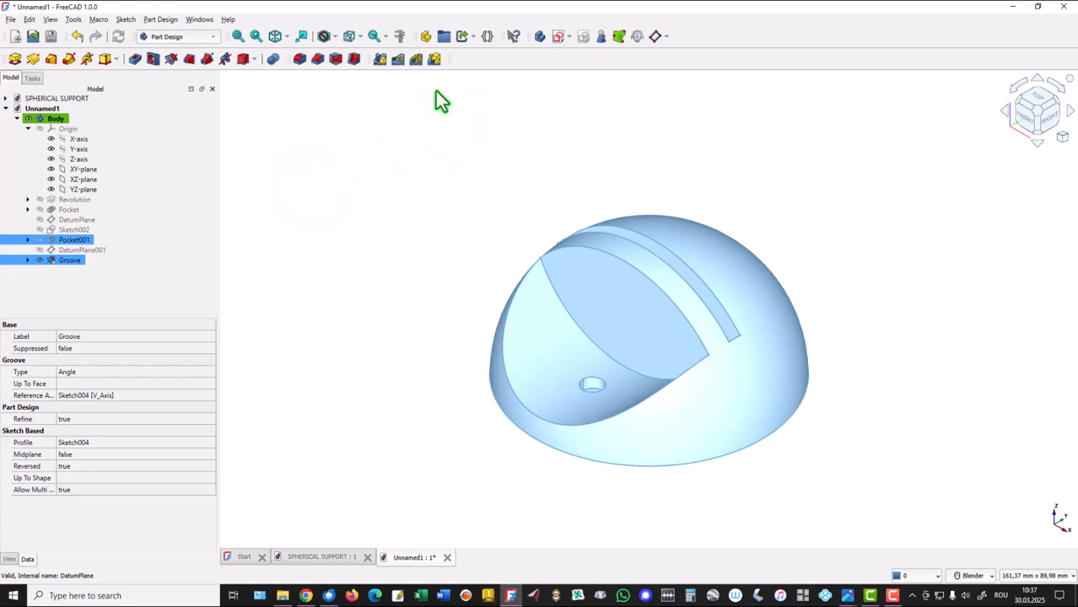
pyautogui.click(380, 60)
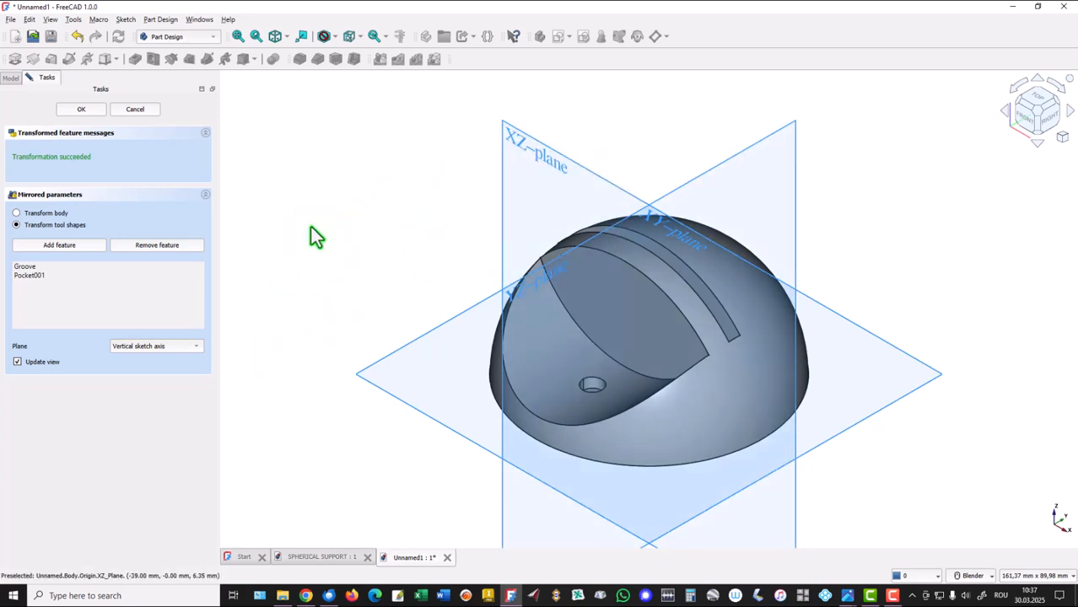
pyautogui.click(196, 346)
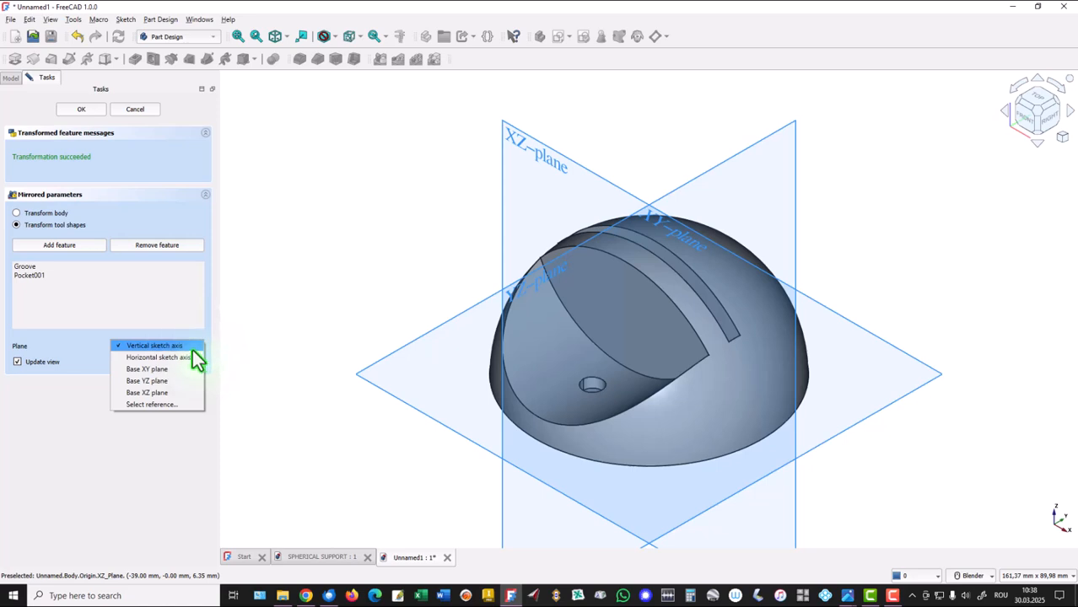
pyautogui.click(153, 394)
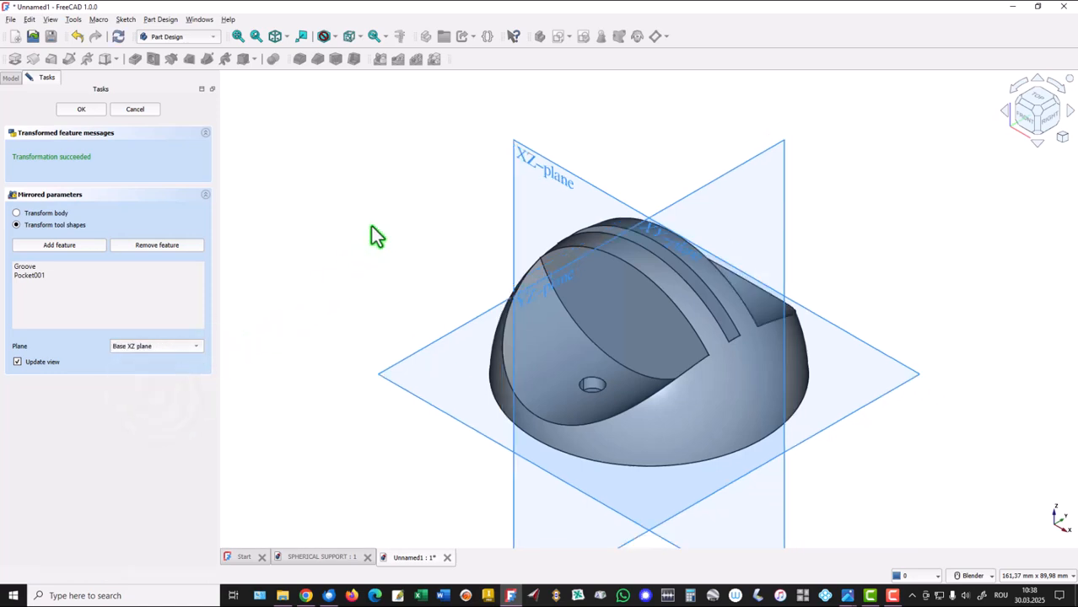
pyautogui.moveTo(371, 228); pyautogui.dragTo(371, 240, button='middle')
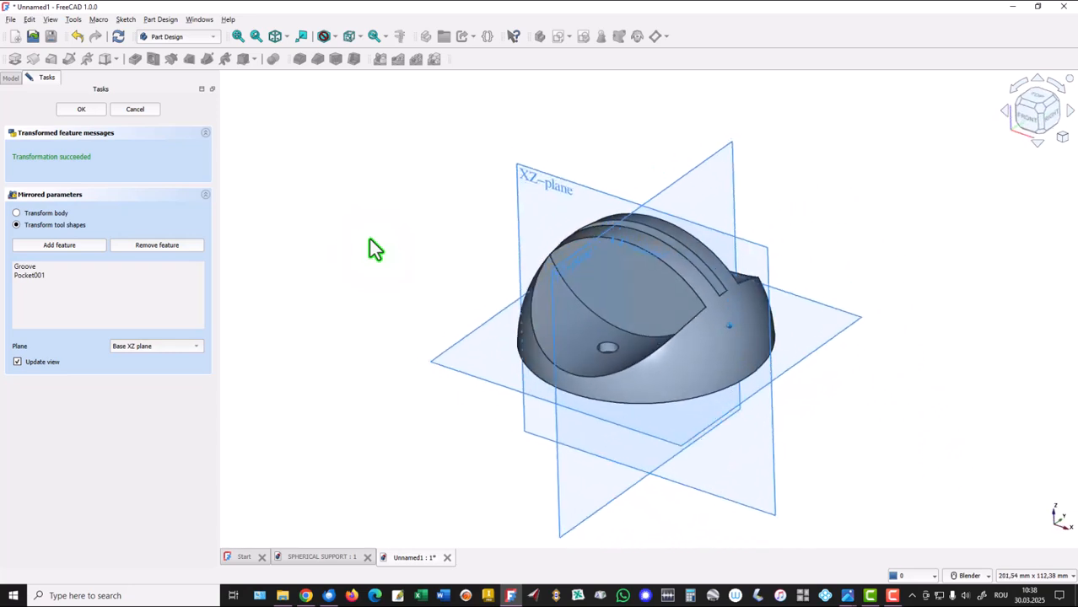
pyautogui.click(94, 110)
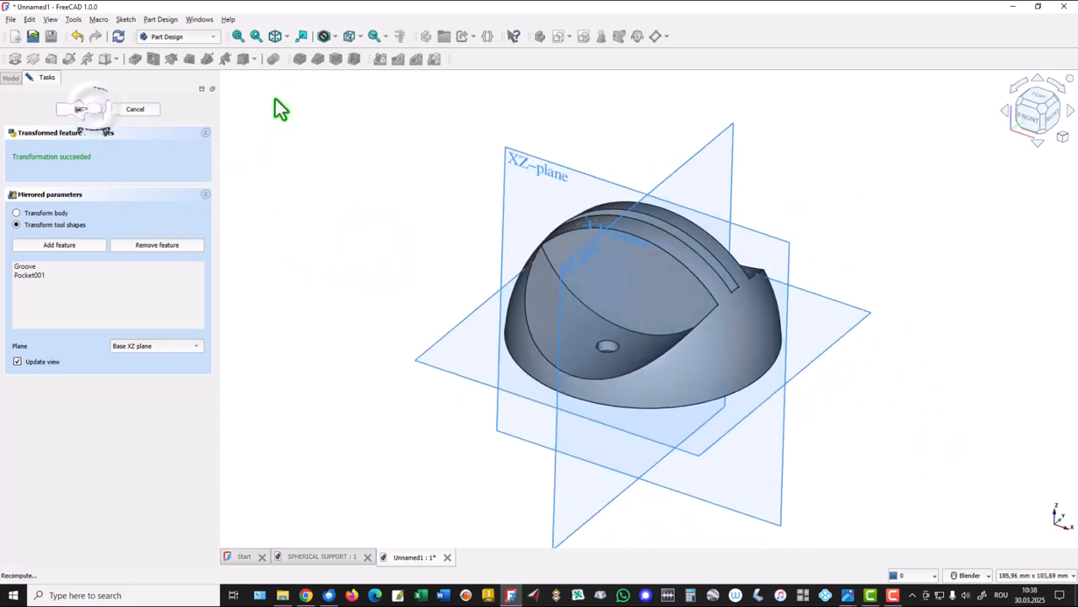
pyautogui.click(276, 36)
pyautogui.click(239, 38)
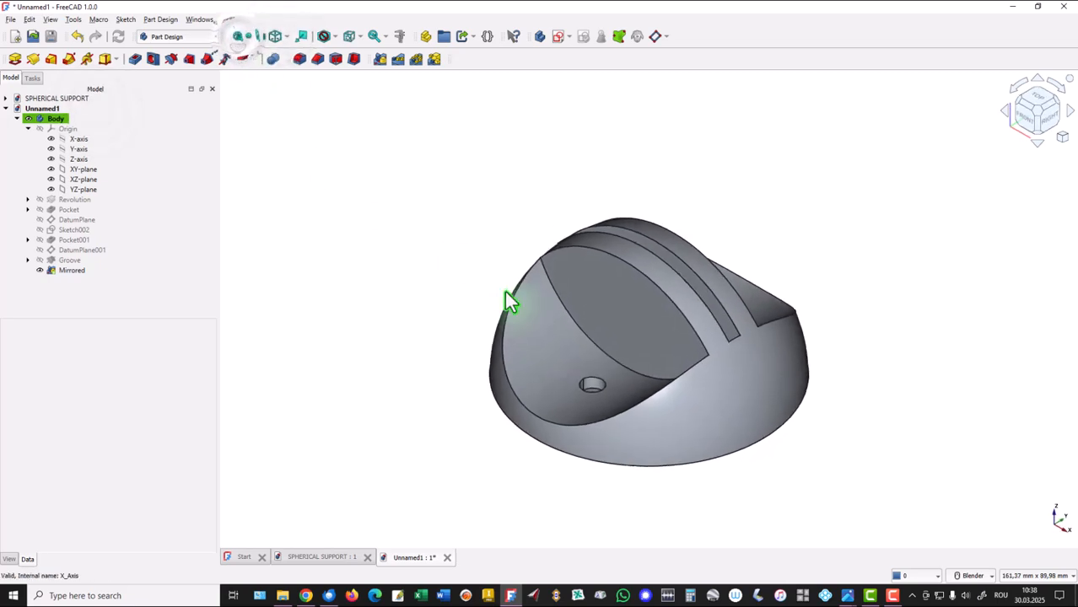
# Check the cross hole's diameter and height in the !Front page.jpg reference drawing, then return to FreeCAD.
pyautogui.moveTo(846, 599)
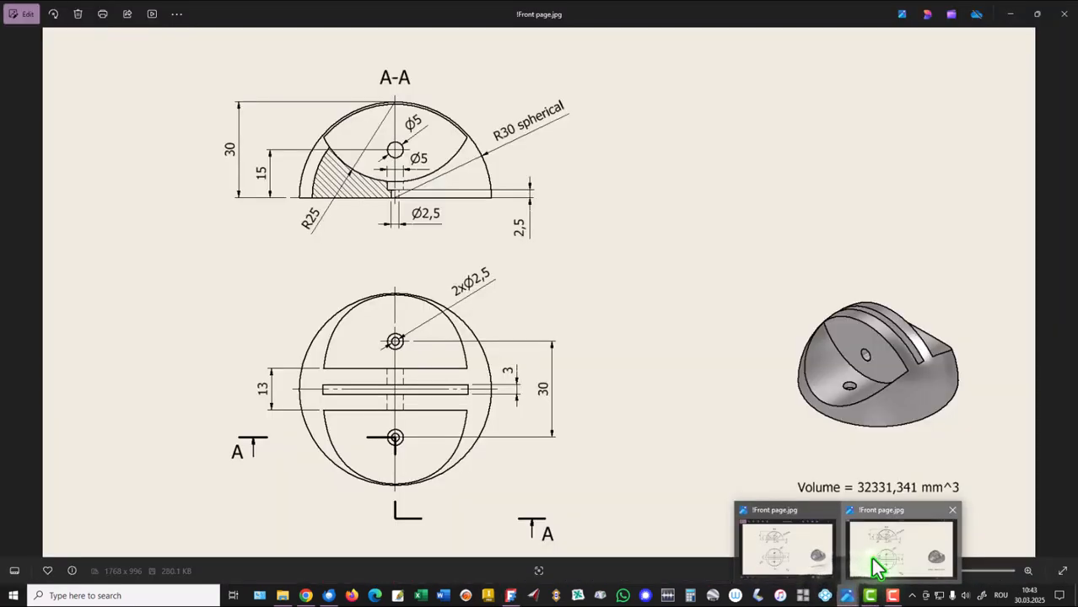
pyautogui.click(870, 558)
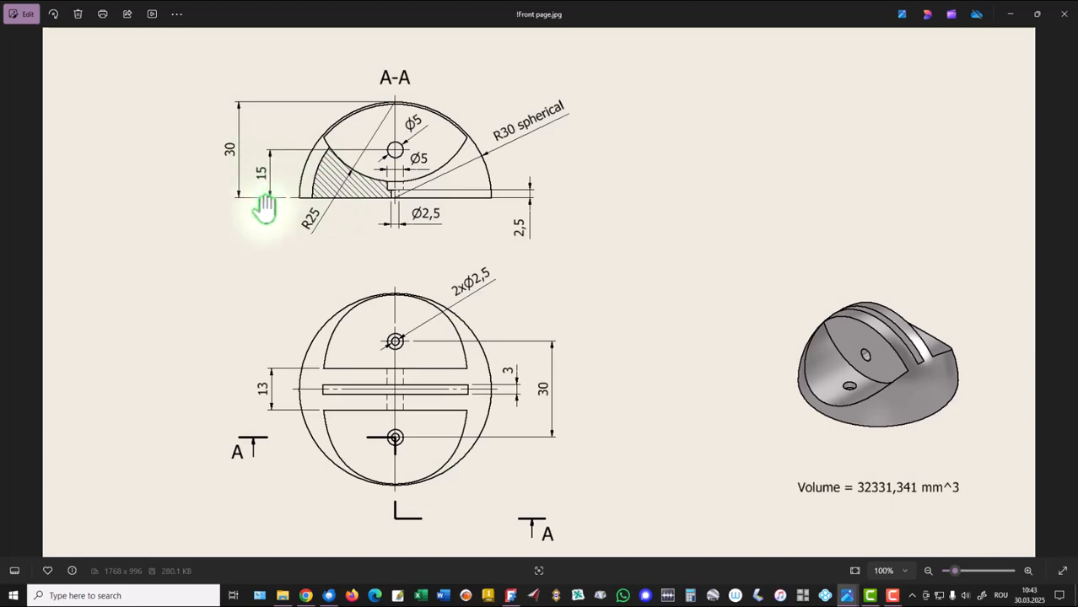
pyautogui.click(511, 594)
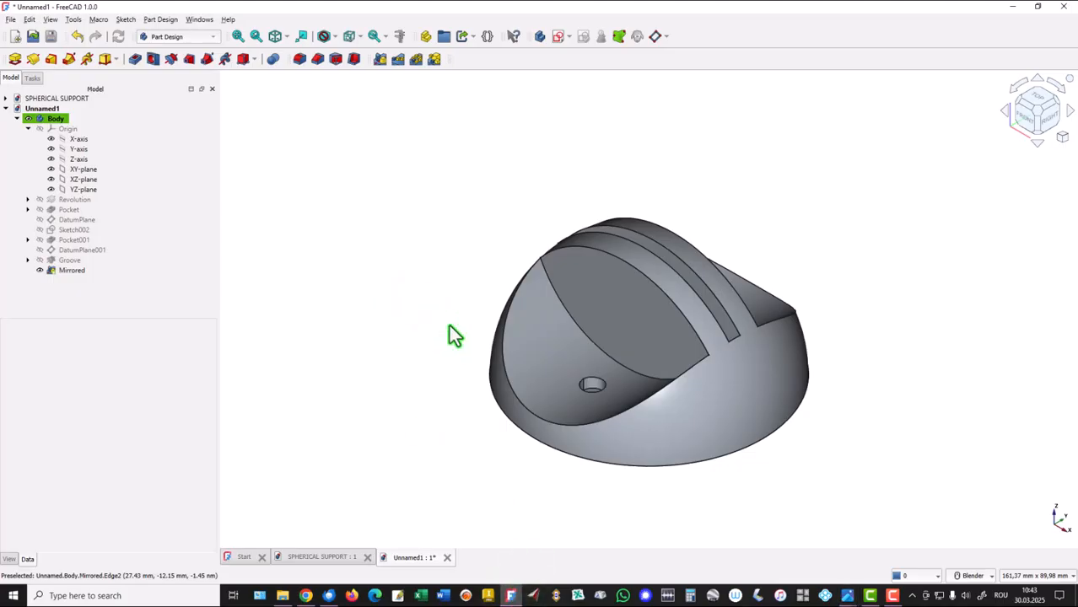
# Start a sketch on the flat front face of the side cut and draw a 5 mm diameter circle centred on the vertical axis.
pyautogui.click(603, 299)
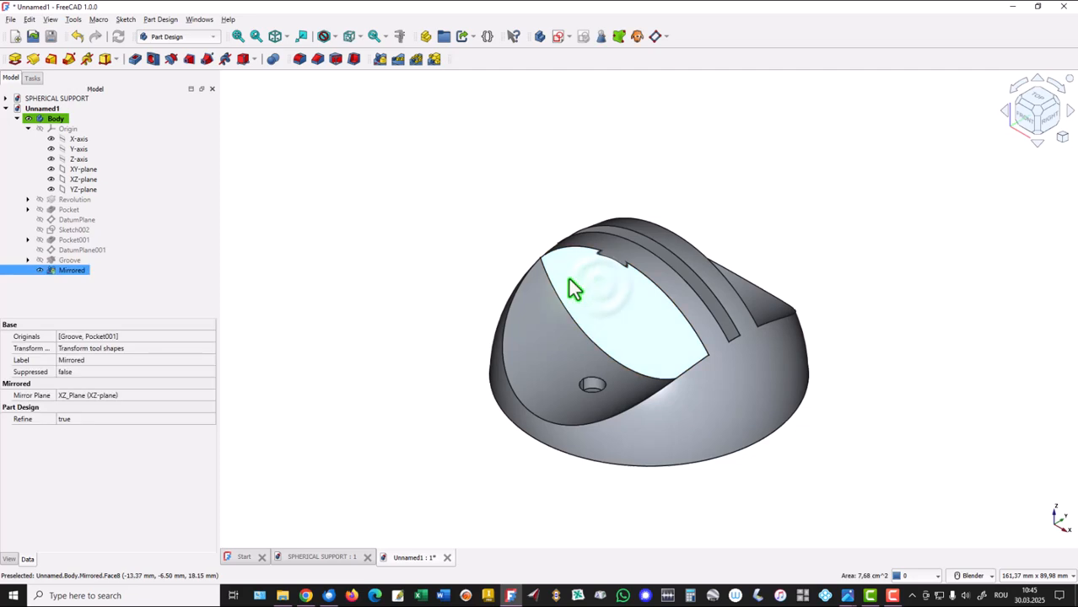
pyautogui.click(555, 37)
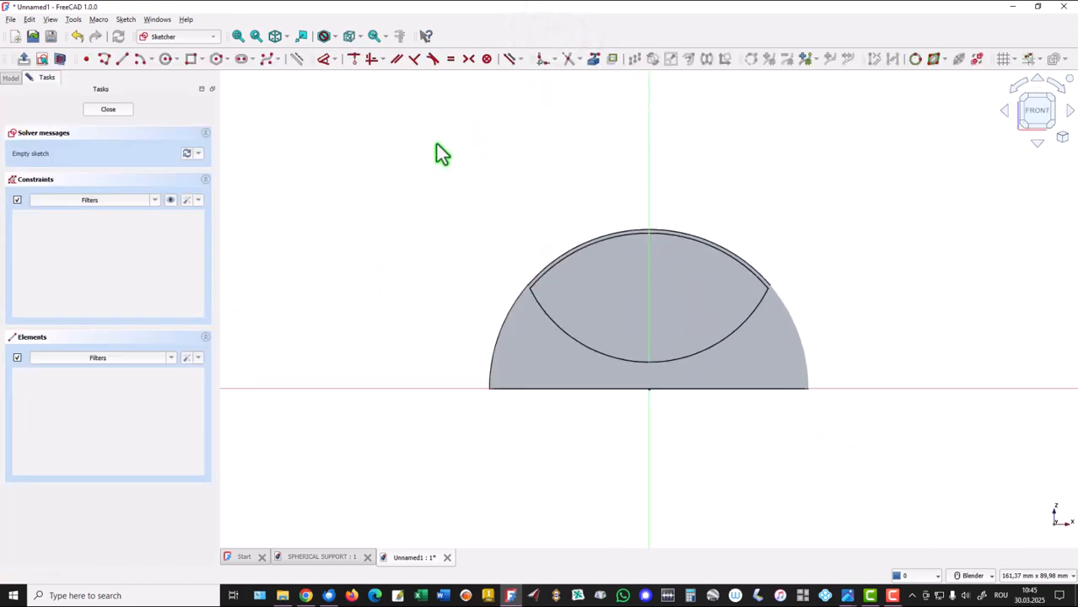
pyautogui.click(167, 61)
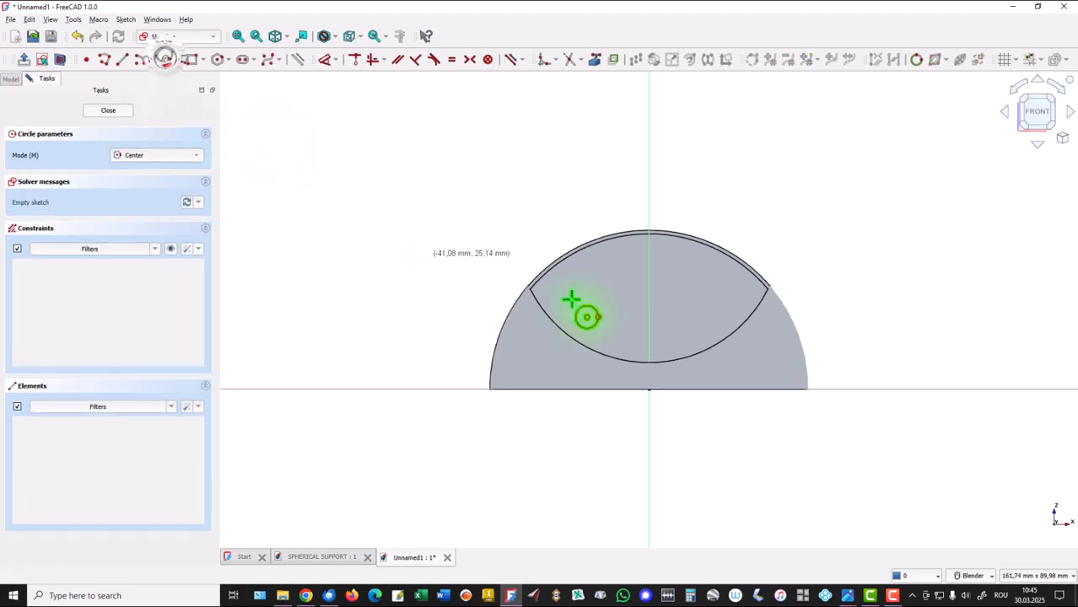
pyautogui.click(648, 287)
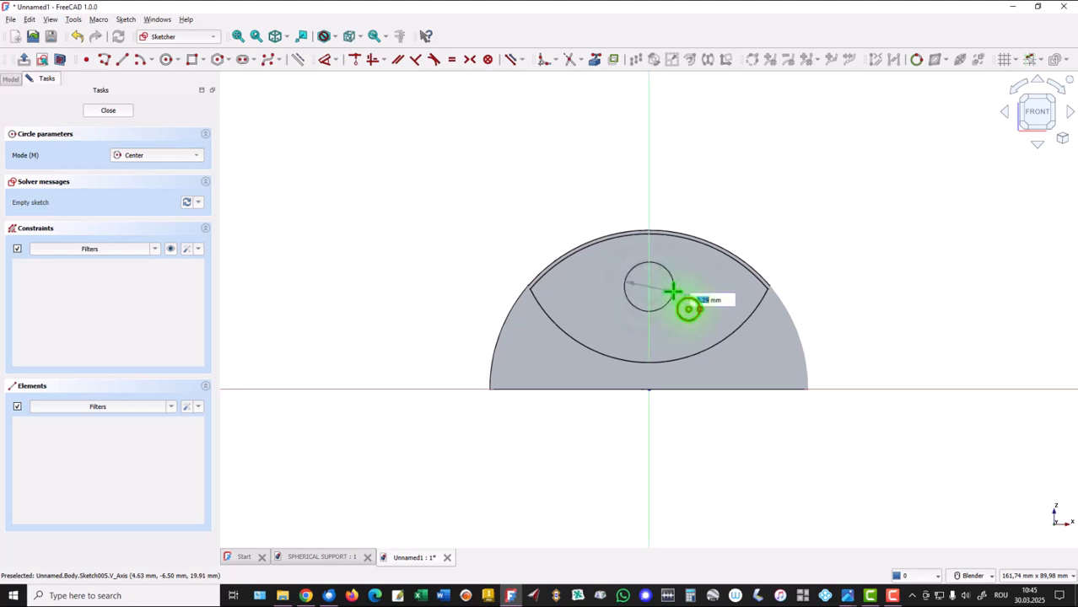
pyautogui.write('5')
pyautogui.press('Return')
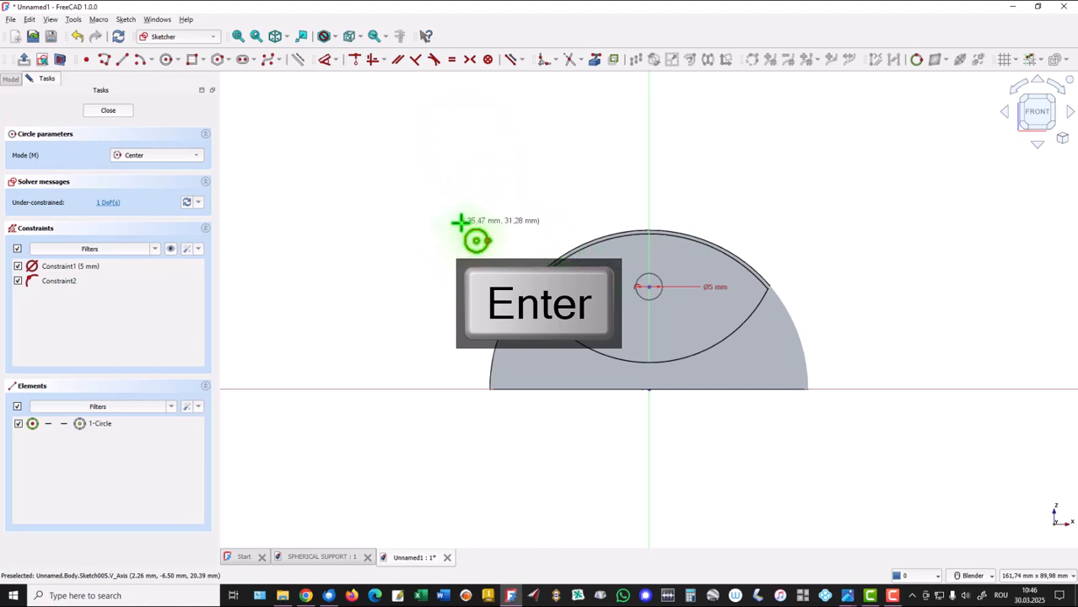
pyautogui.press('Escape')
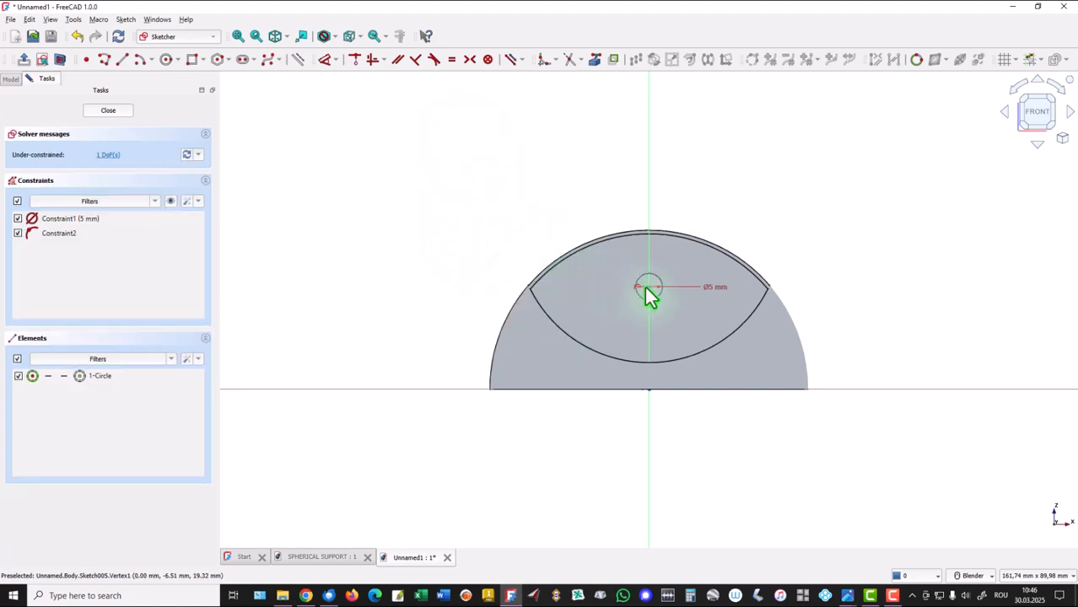
# Dimension the circle's centre 15 mm above the origin and close the sketch.
pyautogui.moveTo(649, 291)
pyautogui.mouseDown()
pyautogui.moveTo(700, 207)
pyautogui.moveTo(706, 320)
pyautogui.moveTo(708, 164)
pyautogui.moveTo(649, 311)
pyautogui.moveTo(647, 295)
pyautogui.mouseUp()
pyautogui.click(447, 164)
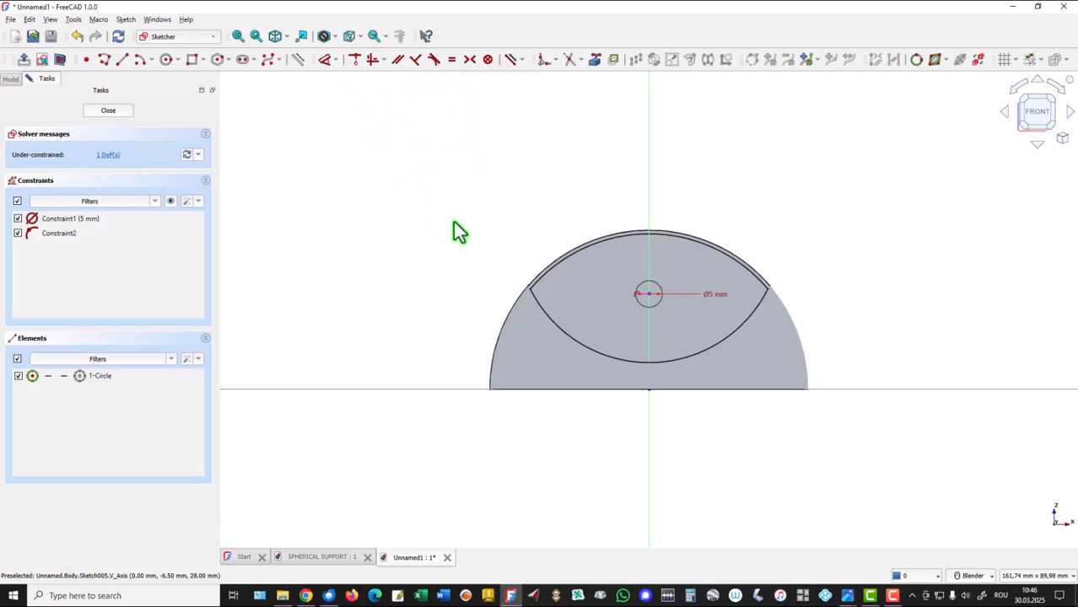
pyautogui.press('d')
pyautogui.click(648, 294)
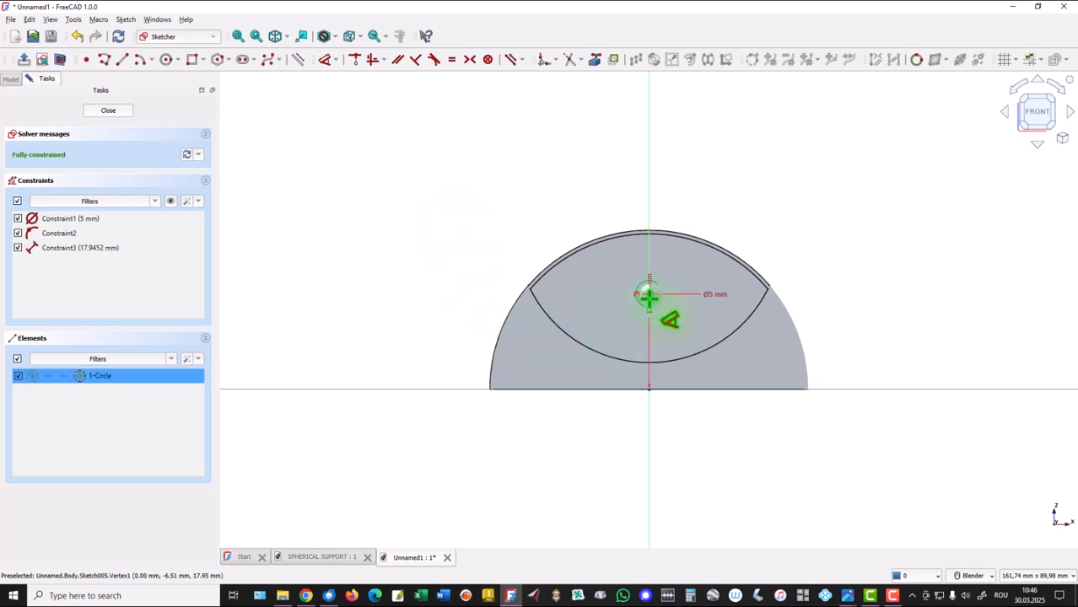
pyautogui.click(649, 388)
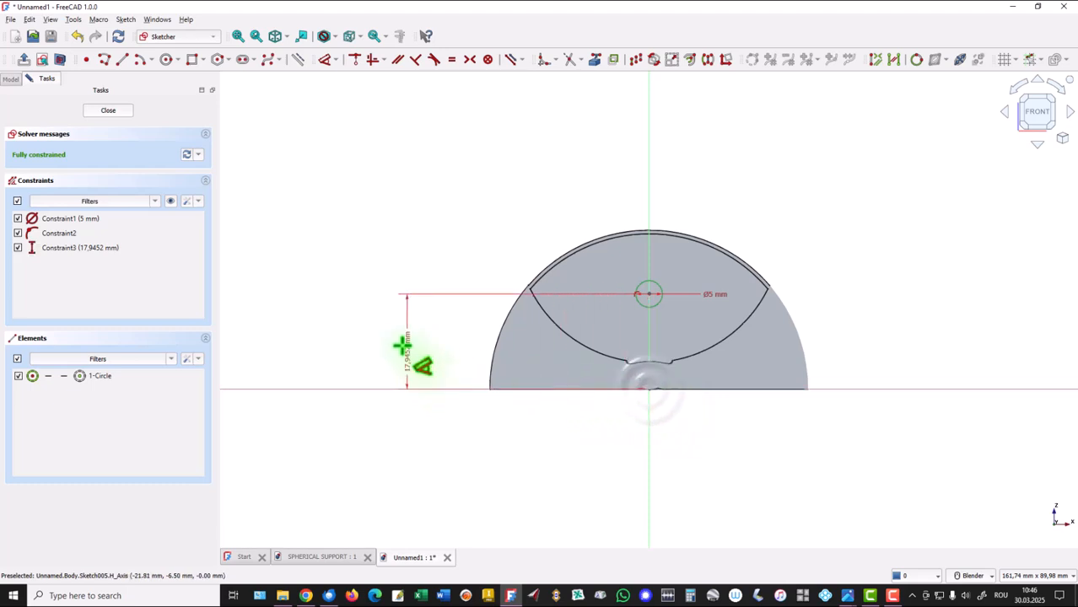
pyautogui.click(404, 348)
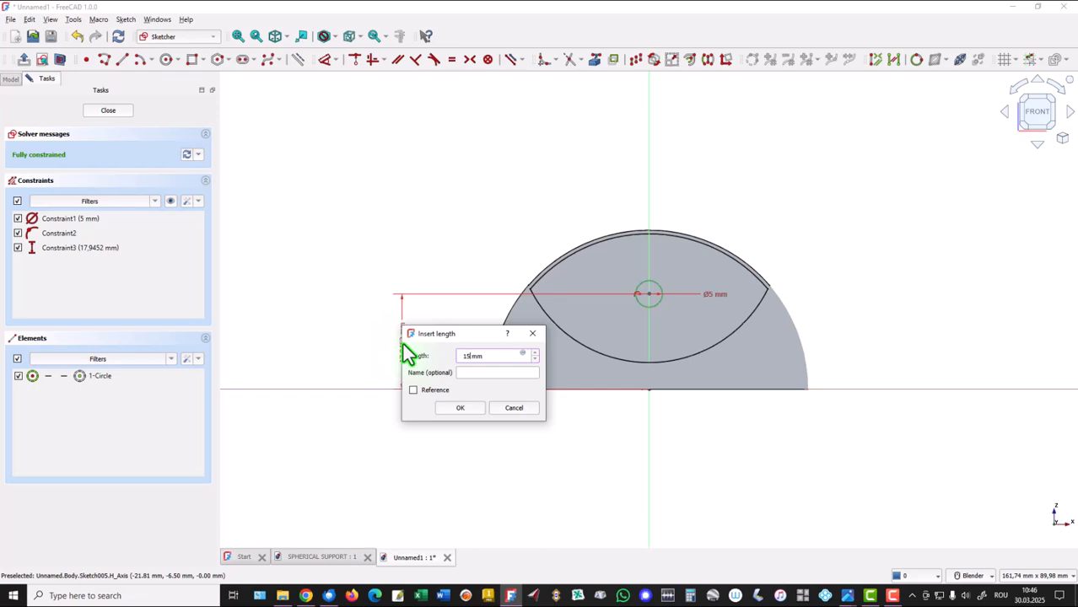
pyautogui.press('Return')
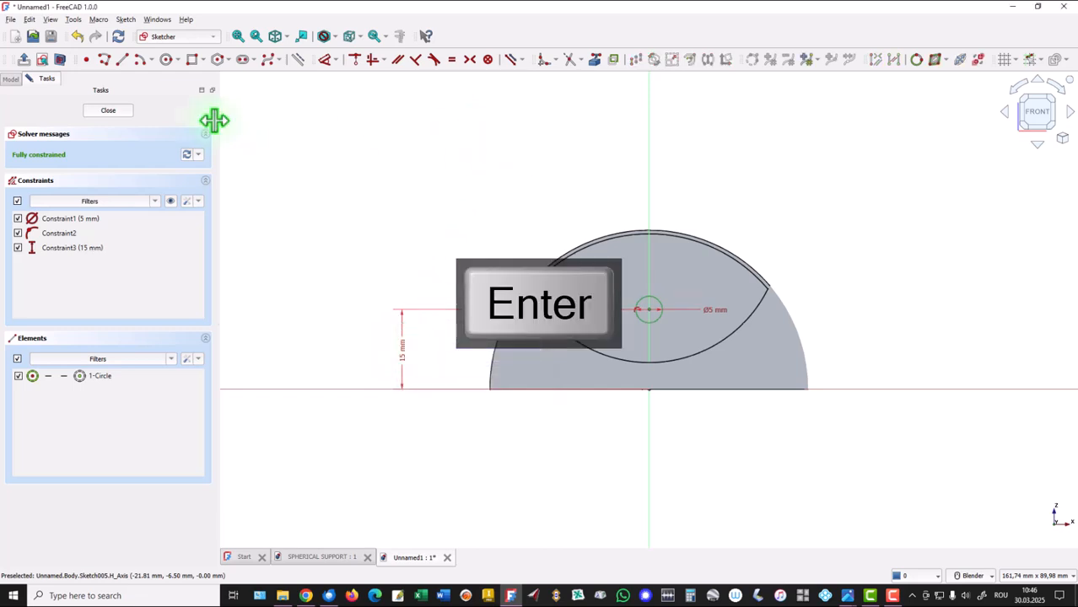
pyautogui.click(98, 111)
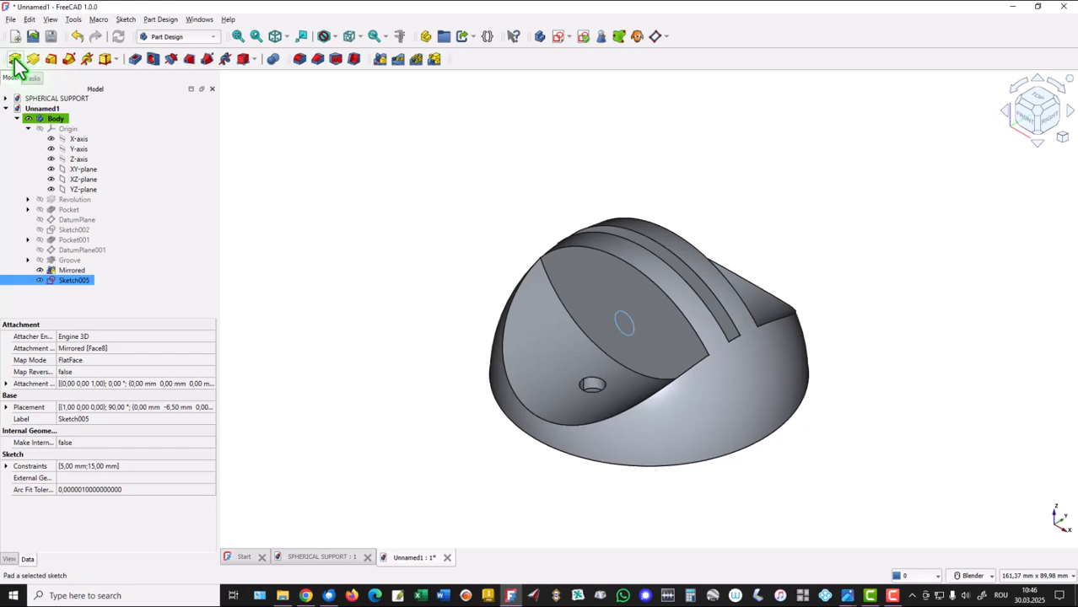
# Cut the cross hole by pocketing the circle sketch Through all, finishing with the model fitted in the isometric view.
pyautogui.click(133, 61)
pyautogui.moveTo(834, 151); pyautogui.dragTo(221, 194, button='middle')
pyautogui.click(141, 175)
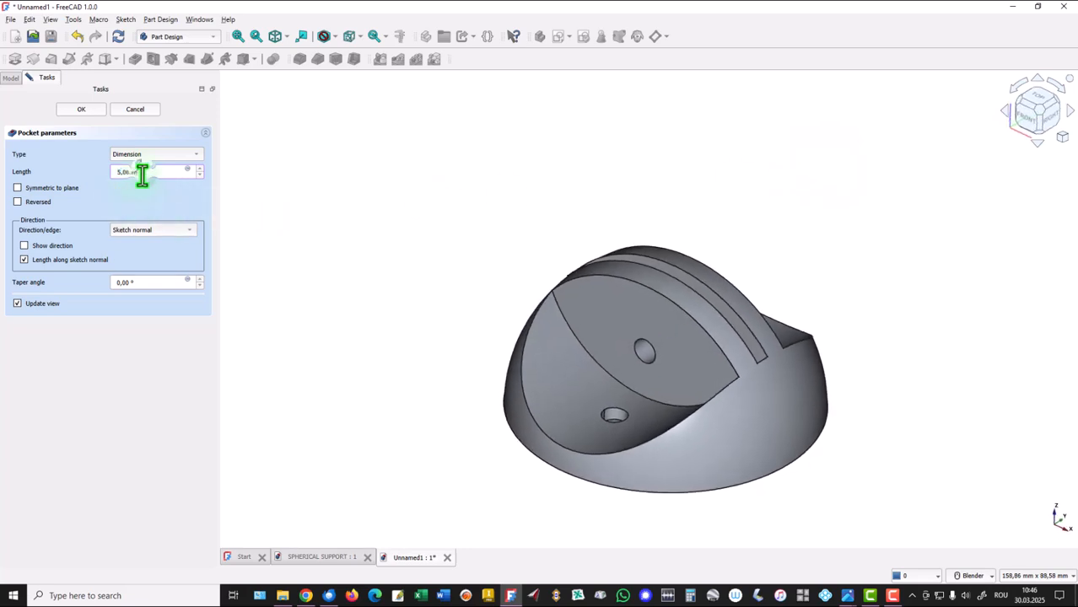
pyautogui.click(156, 158)
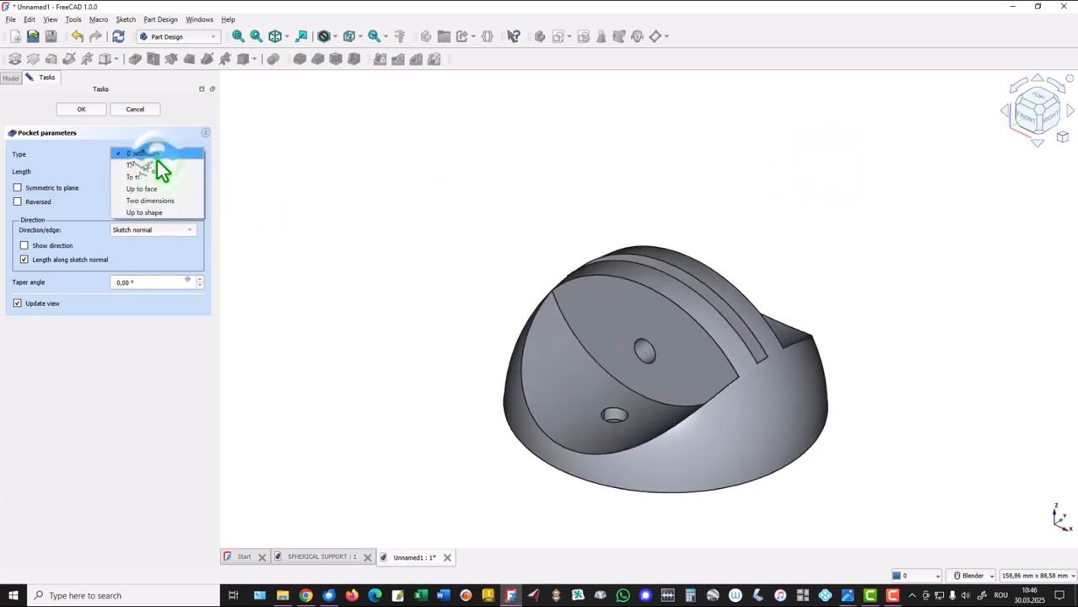
pyautogui.click(153, 167)
pyautogui.moveTo(519, 177); pyautogui.dragTo(327, 224, button='middle')
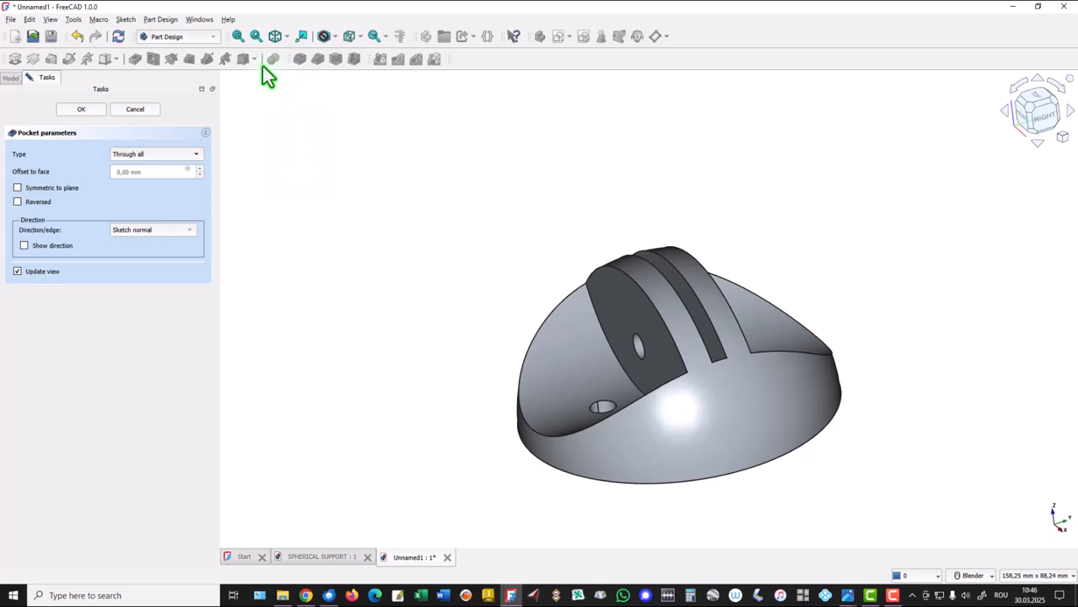
pyautogui.click(82, 109)
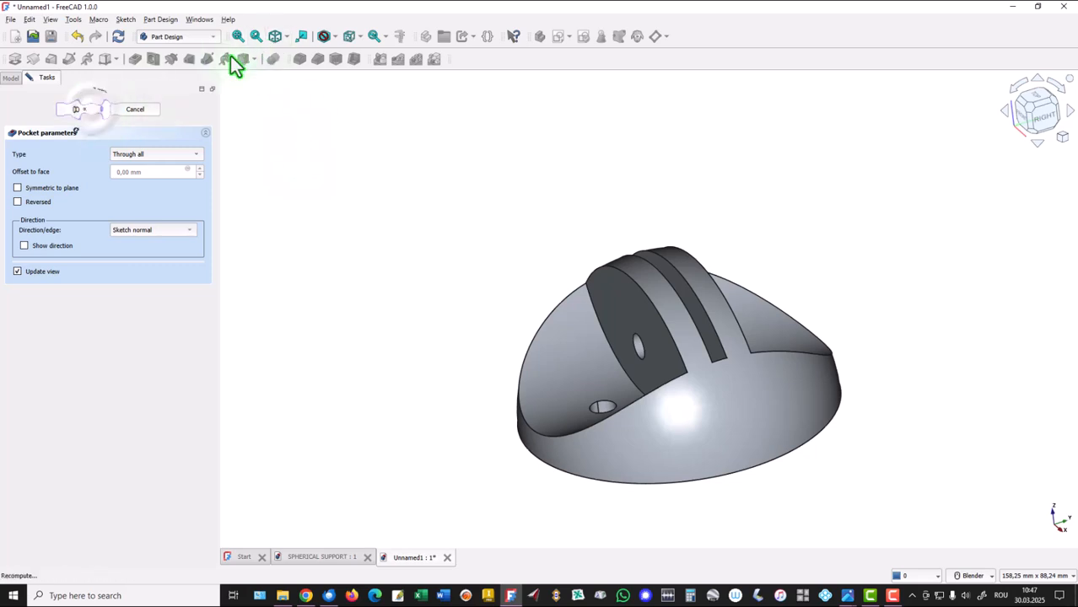
pyautogui.click(274, 37)
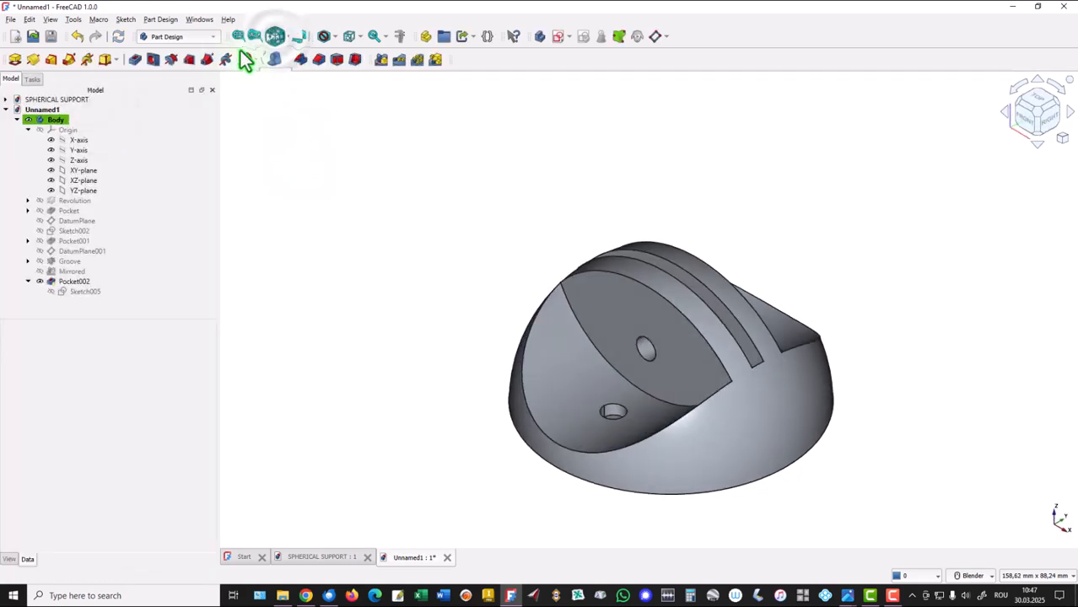
pyautogui.click(238, 36)
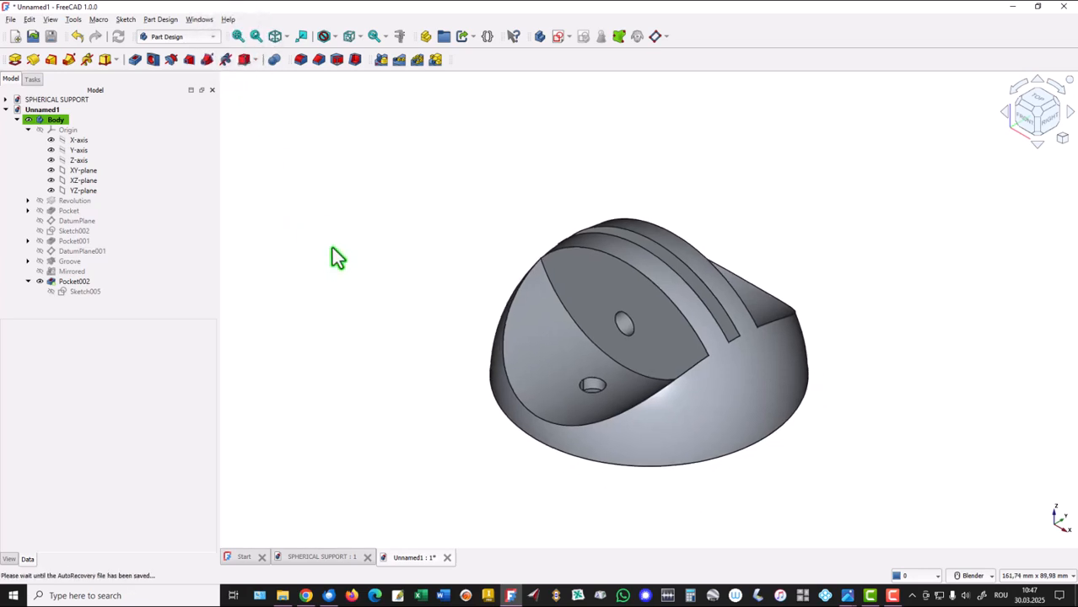